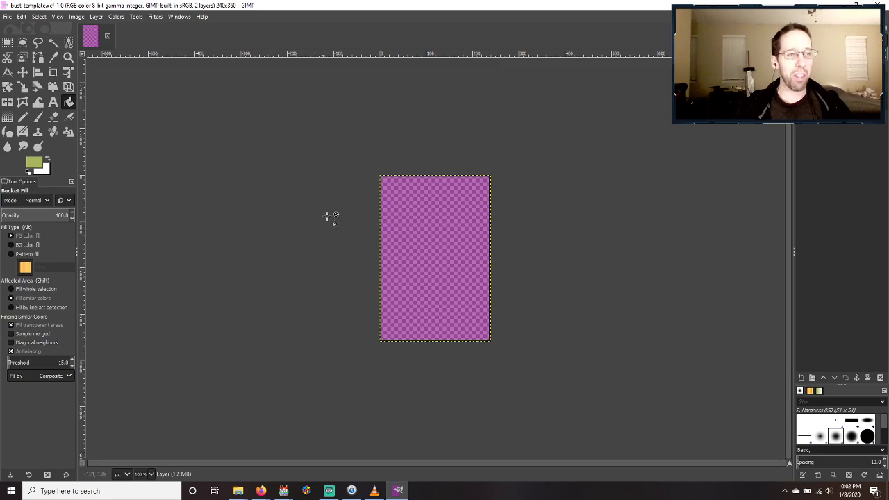
Close the bust template image, look through the pictures folder, and bring the 01-DnD folder window into view.
click(108, 37)
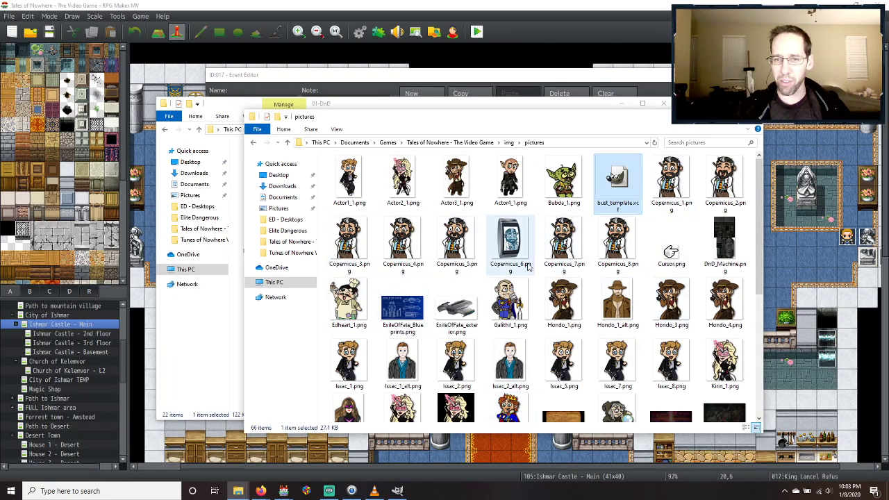
scroll(500, 261, down, 4)
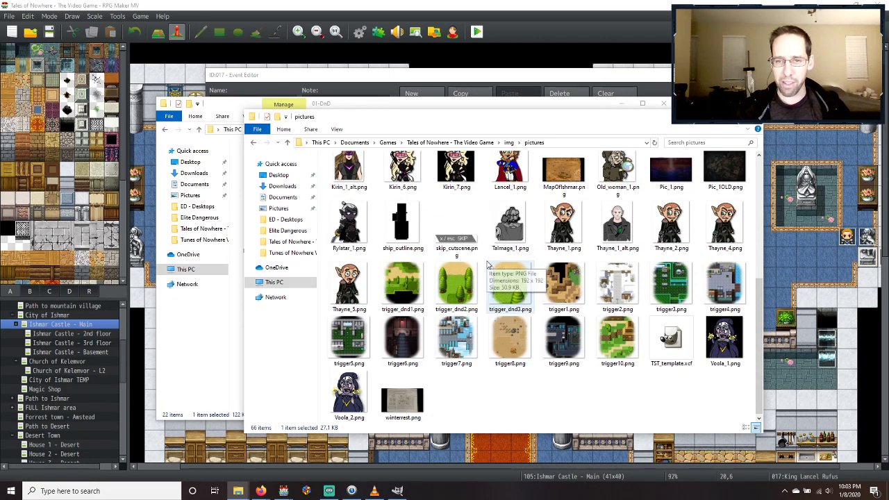
scroll(488, 265, up, 5)
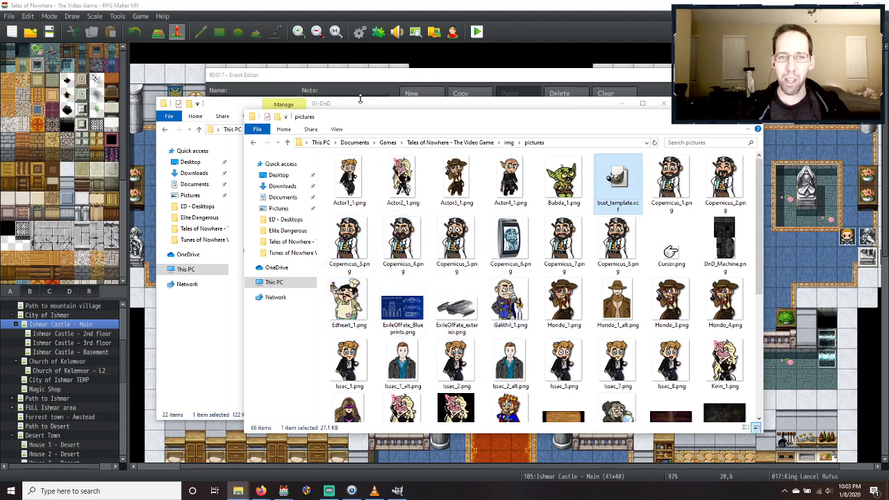
drag(360, 103, 298, 70)
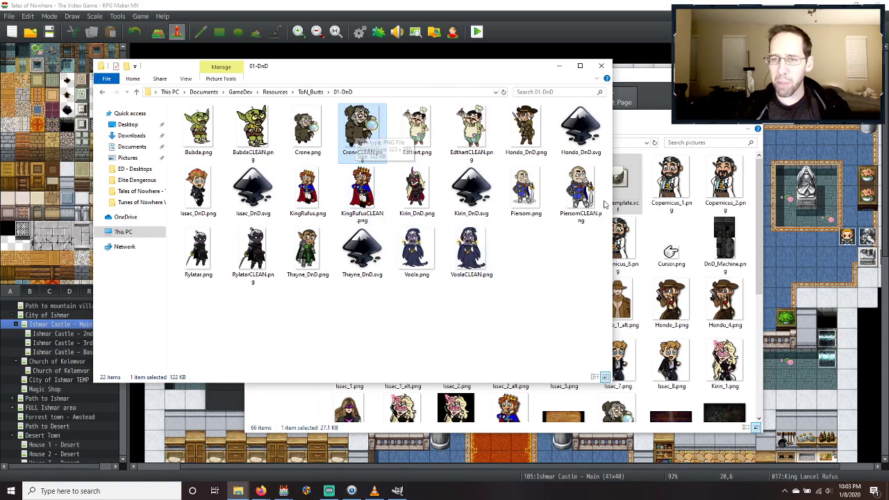
Preview CroneCLEAN.png, Edthart.png and Crone.png from the 01-DnD folder to compare the cleaned crone drawing with the original.
double_click(366, 126)
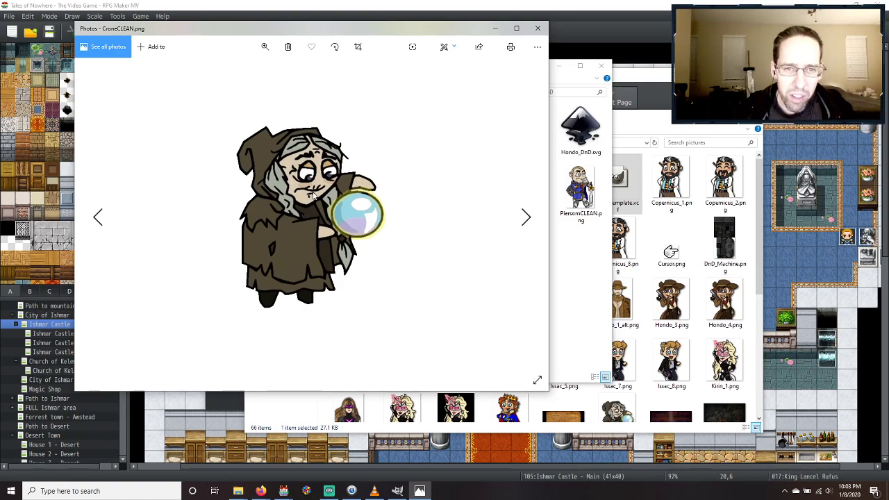
key(Right)
key(Right)
key(Right)
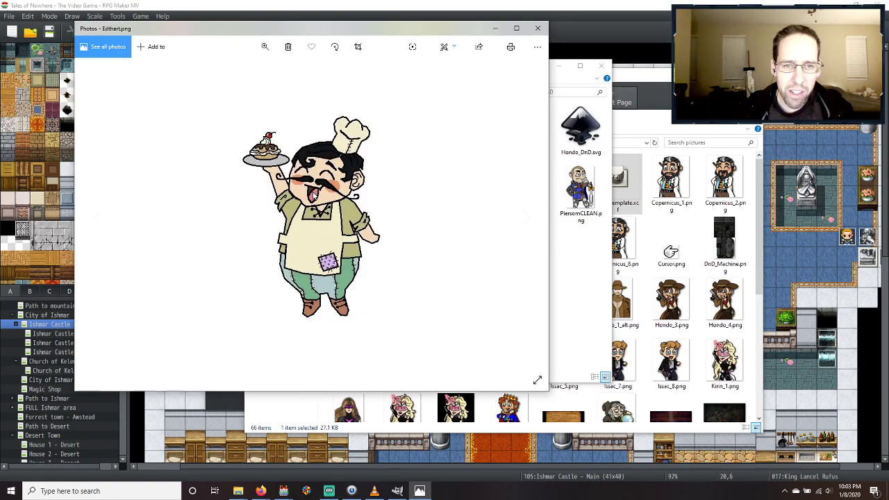
key(Left)
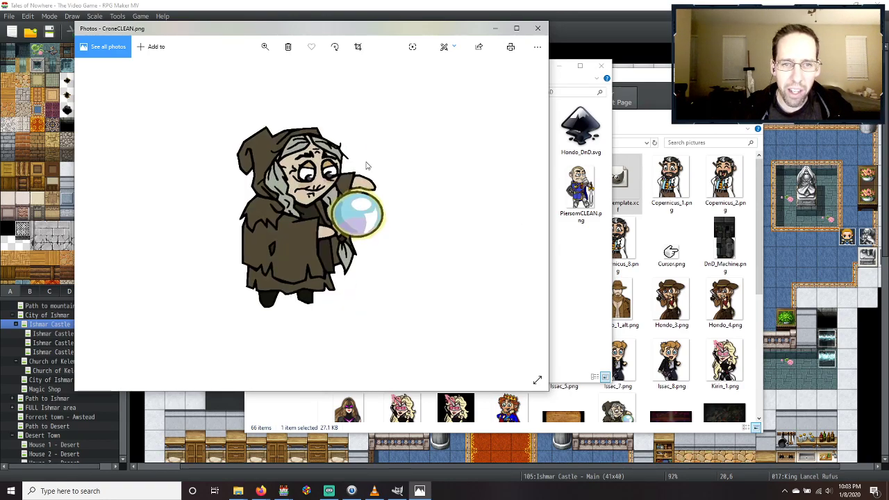
click(537, 28)
double_click(308, 129)
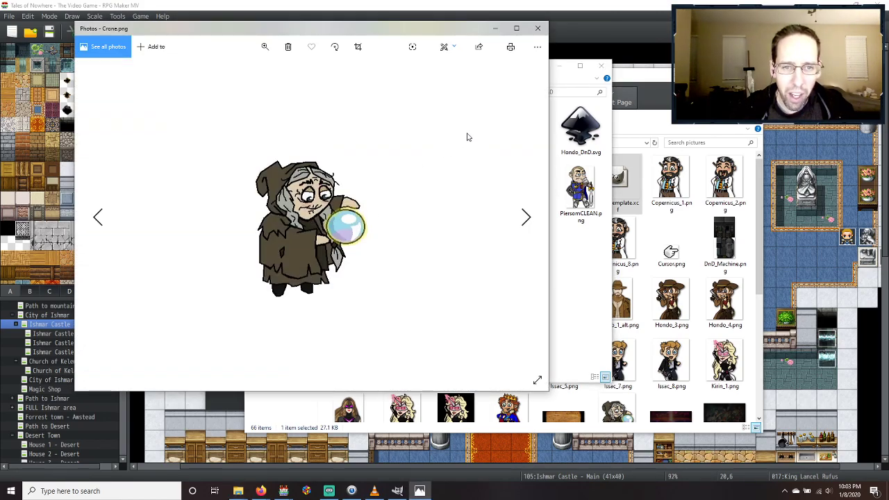
click(538, 28)
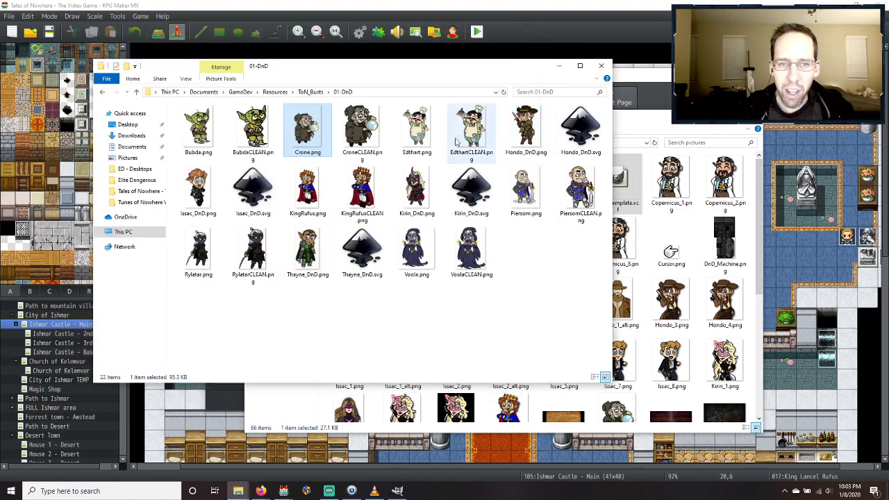
double_click(367, 136)
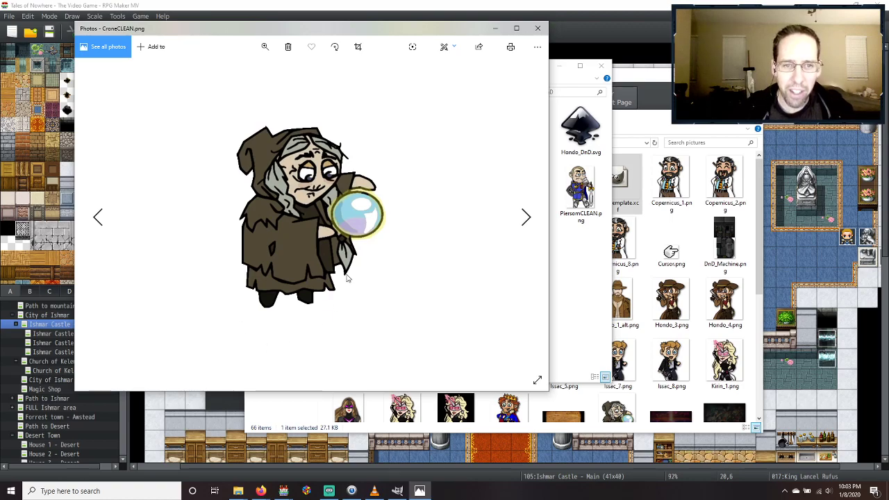
click(538, 28)
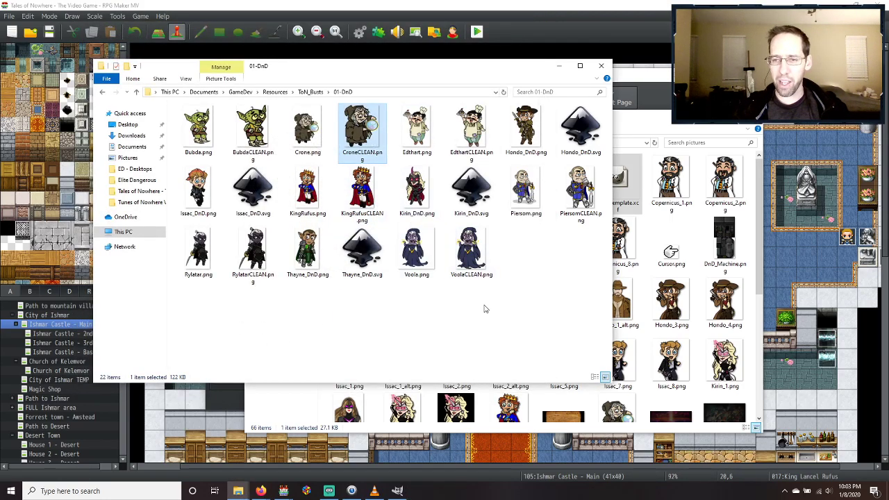
Open CroneCLEAN.png from the 01-DnD folder in GIMP.
right_click(356, 136)
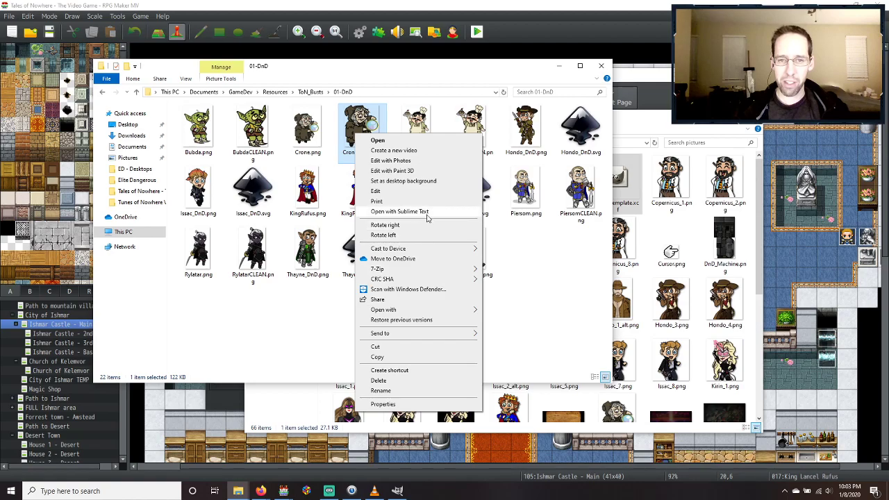
mouse_move(437, 311)
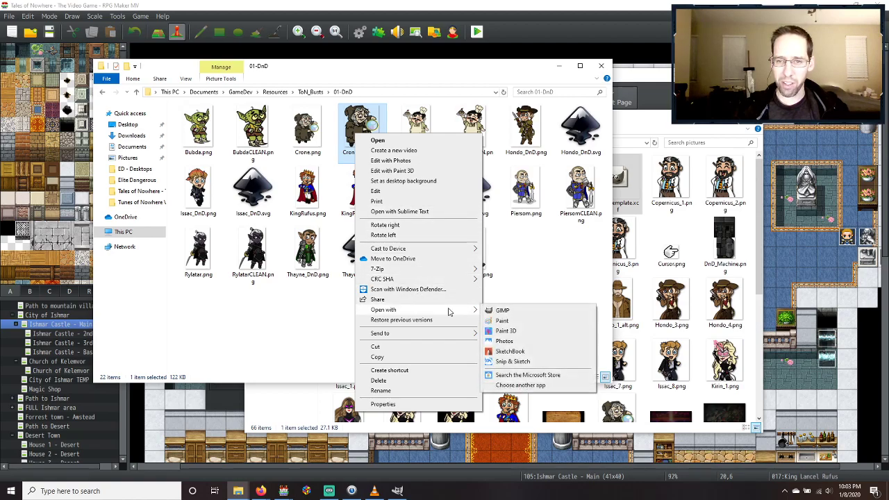
click(515, 312)
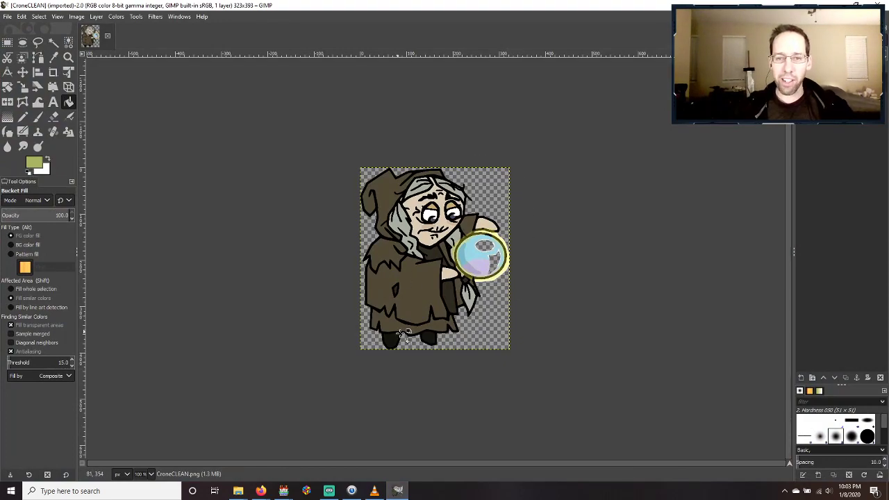
Open Issac_7.png from the game's pictures folder in GIMP alongside the crone image.
key(alt+Tab)
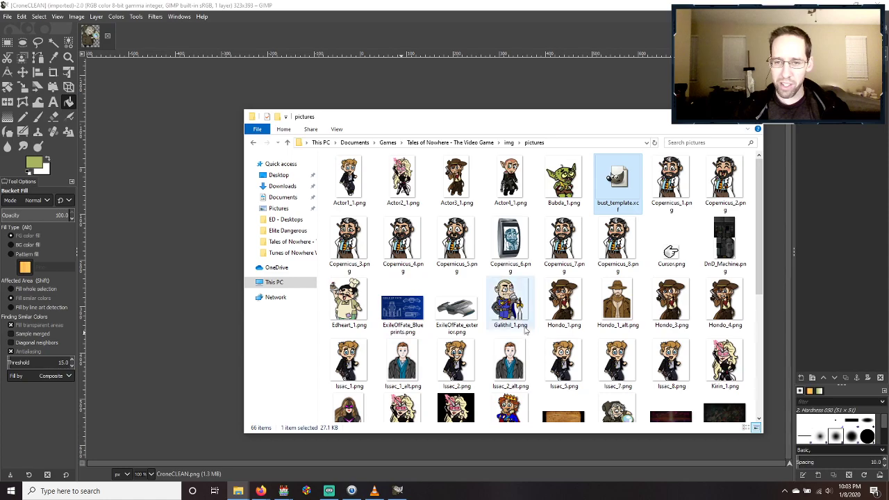
scroll(511, 328, down, 8)
scroll(511, 328, up, 5)
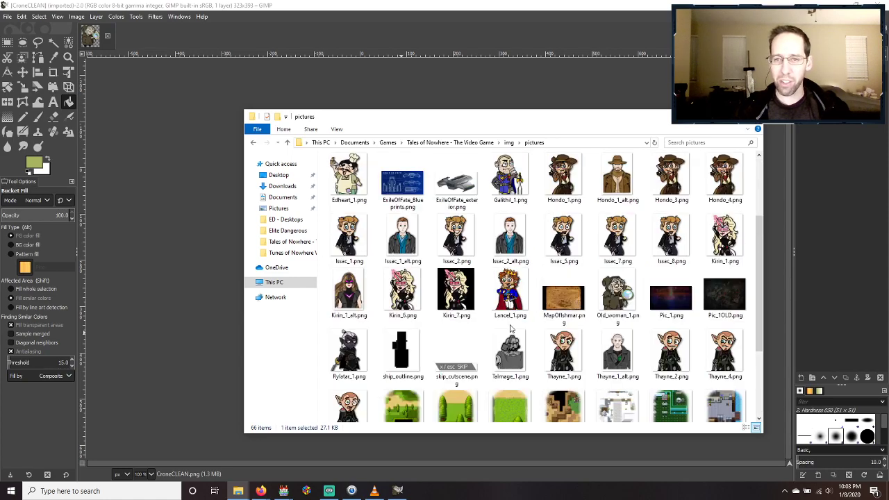
key(alt+Tab)
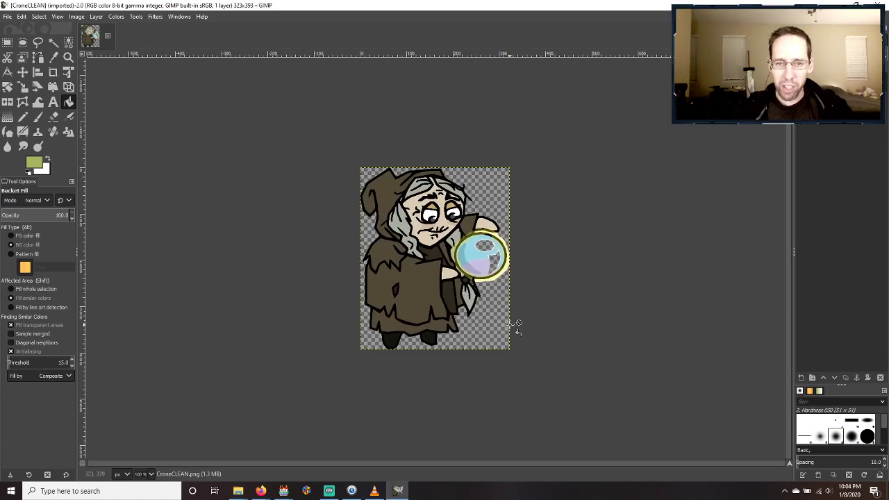
key(alt+Tab)
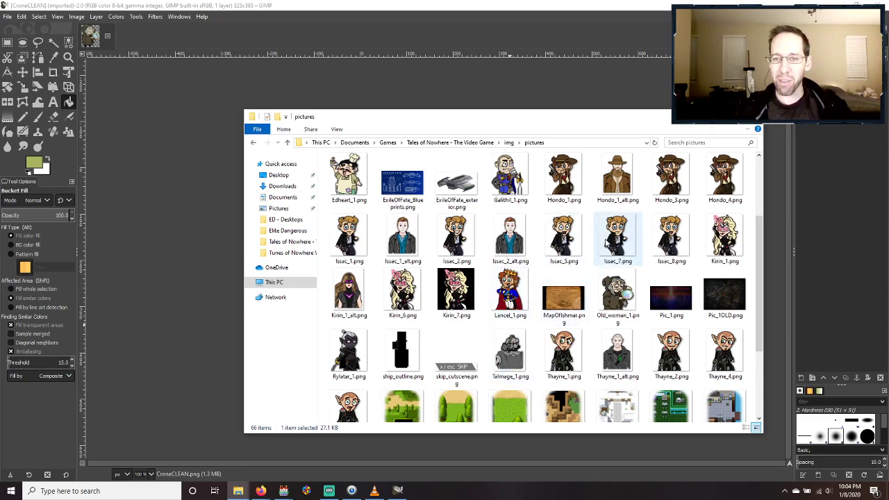
right_click(611, 244)
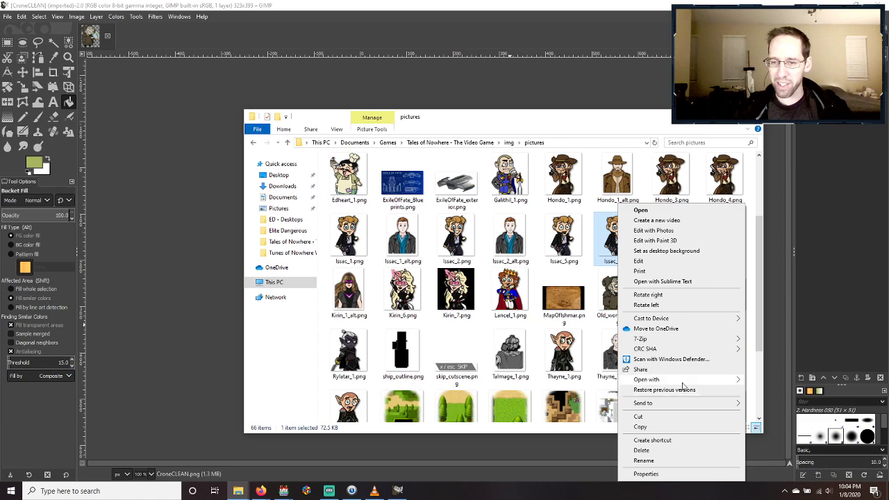
mouse_move(685, 381)
click(764, 381)
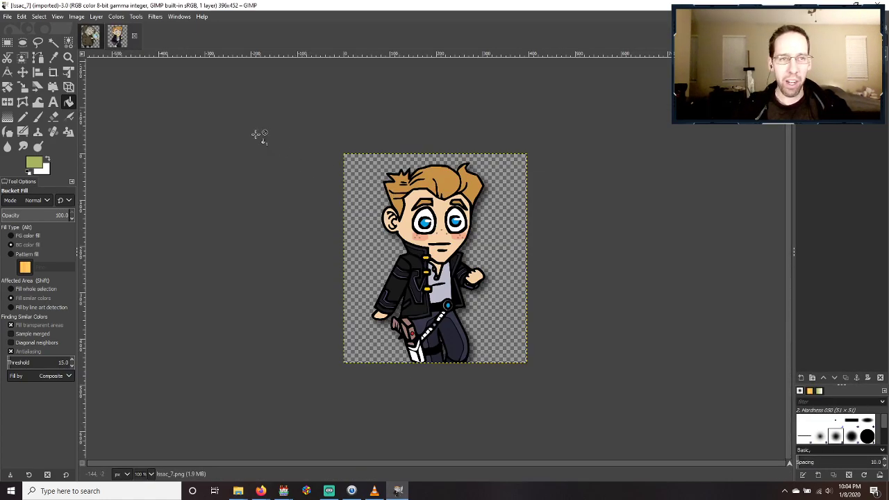
Copy the crone artwork from CroneCLEAN and paste it over the character in the Issac_7 image.
click(97, 38)
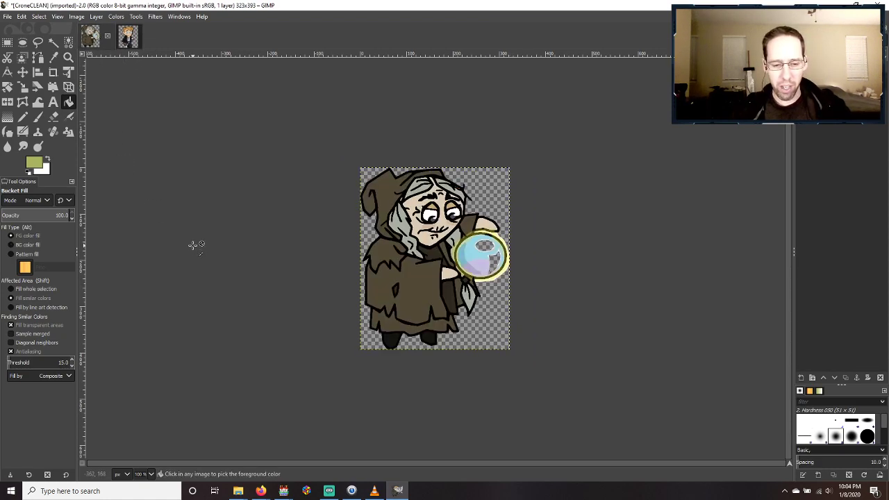
key(ctrl+c)
click(128, 39)
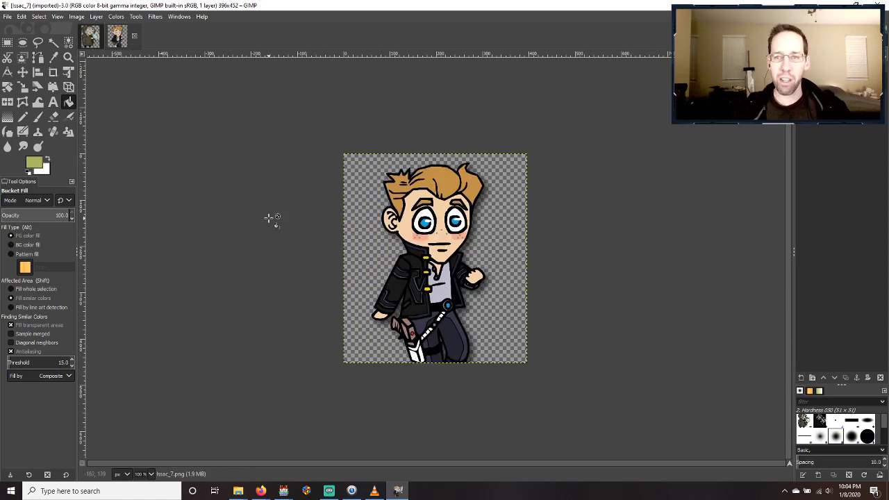
key(ctrl+v)
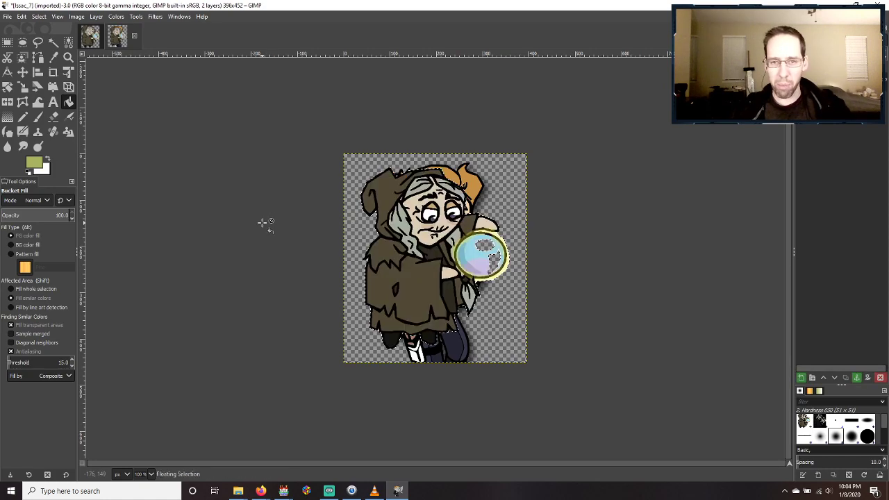
Try scaling up the pasted crone with its aspect ratio kept and moving it down over the Issac bust, and undo both.
click(23, 88)
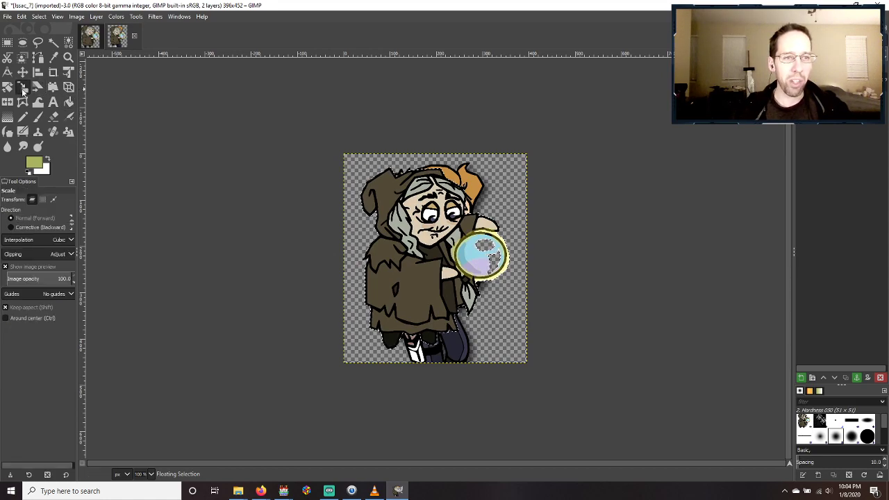
drag(478, 324, 536, 366)
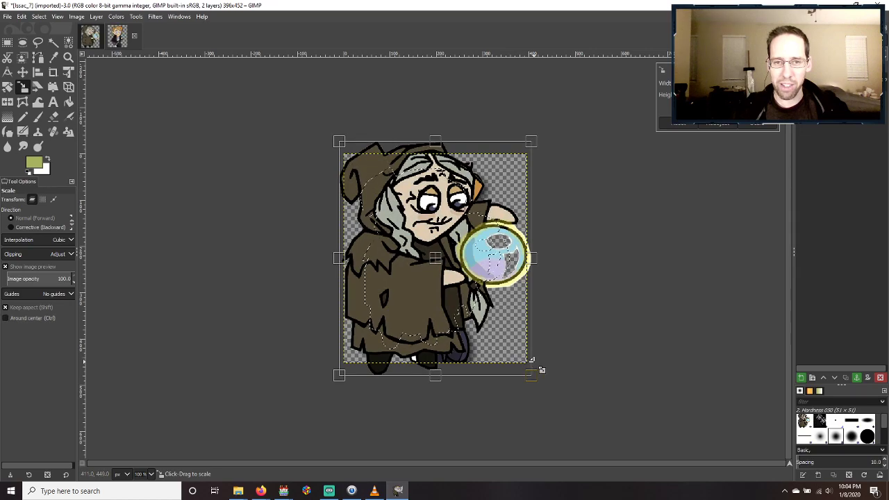
click(755, 125)
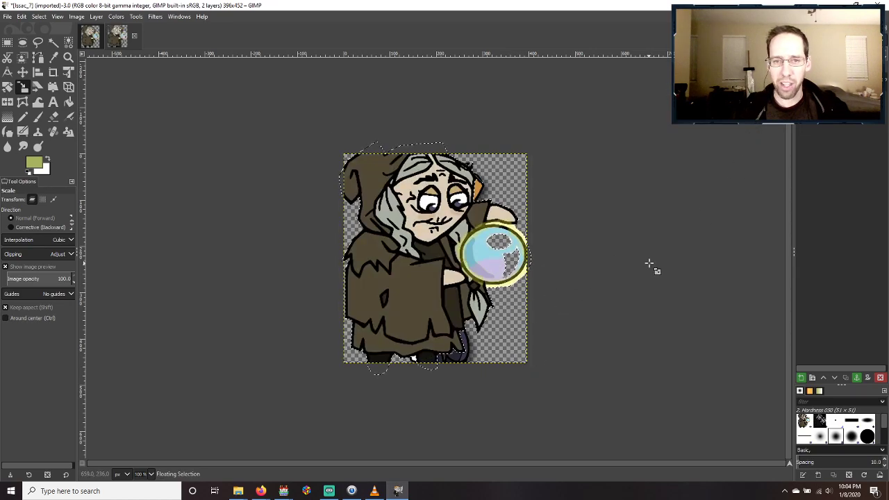
key(m)
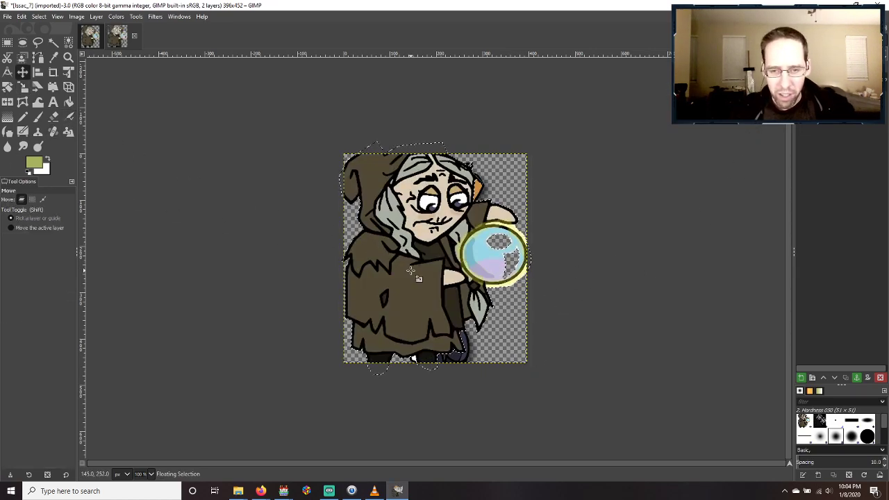
drag(403, 276, 420, 292)
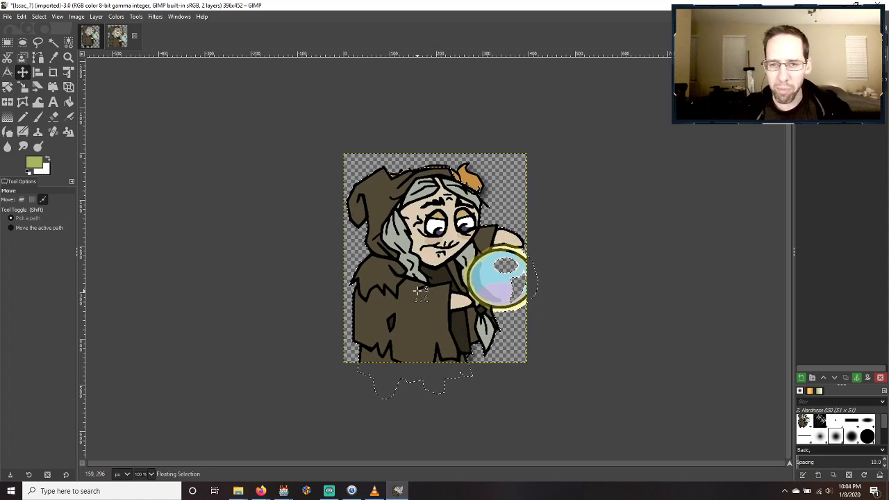
key(ctrl+z)
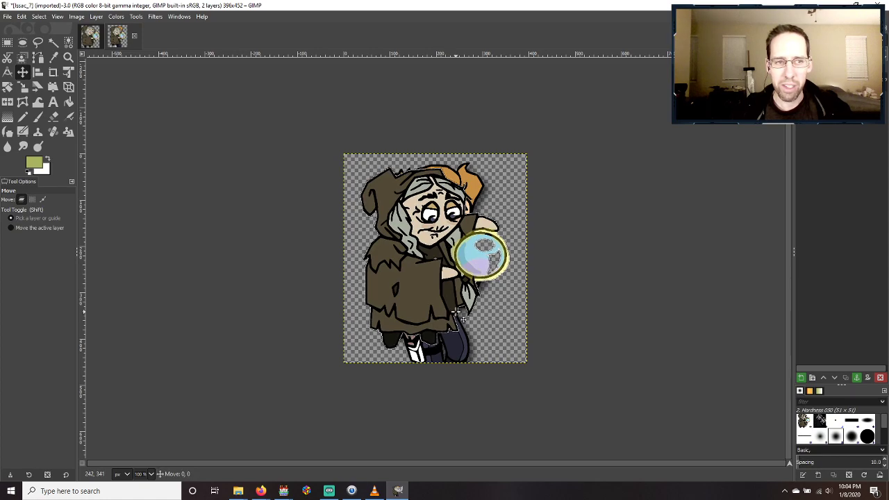
Try enlarging the floating crone with the Scale tool, readjusting the handles and scaling proportionally around the center.
click(23, 87)
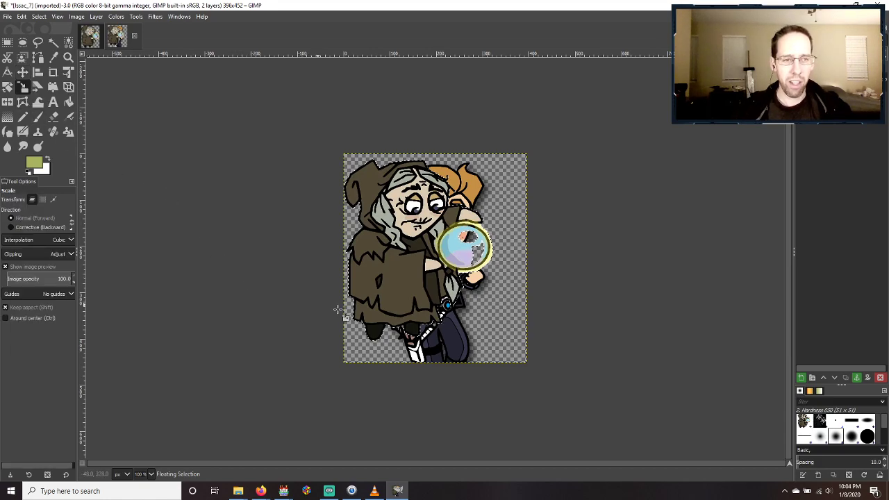
click(451, 325)
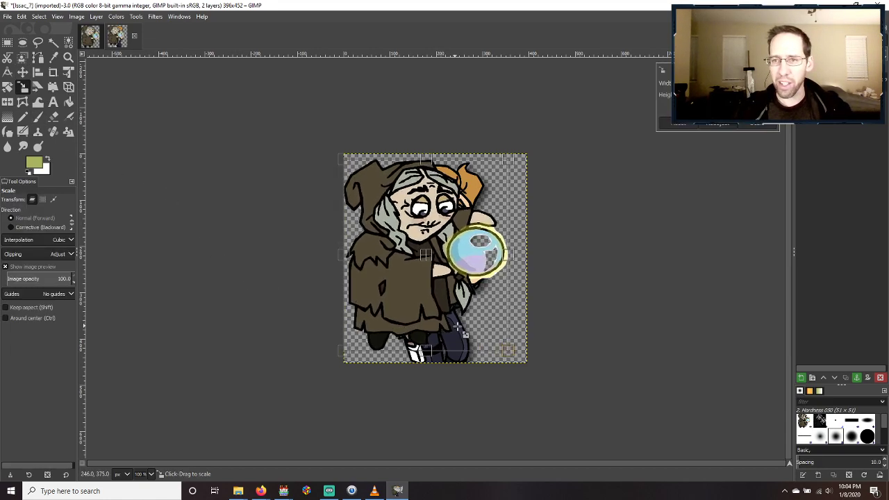
drag(458, 320, 448, 325)
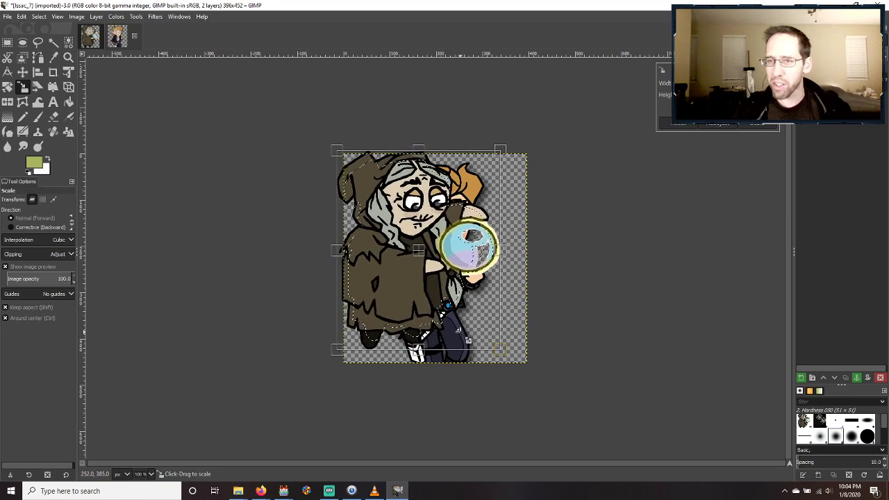
click(718, 126)
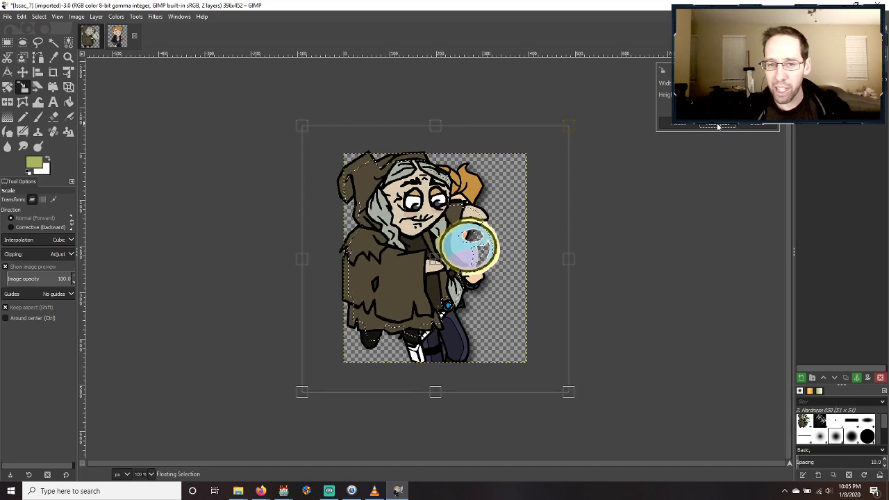
ctrl+drag(582, 403, 633, 453)
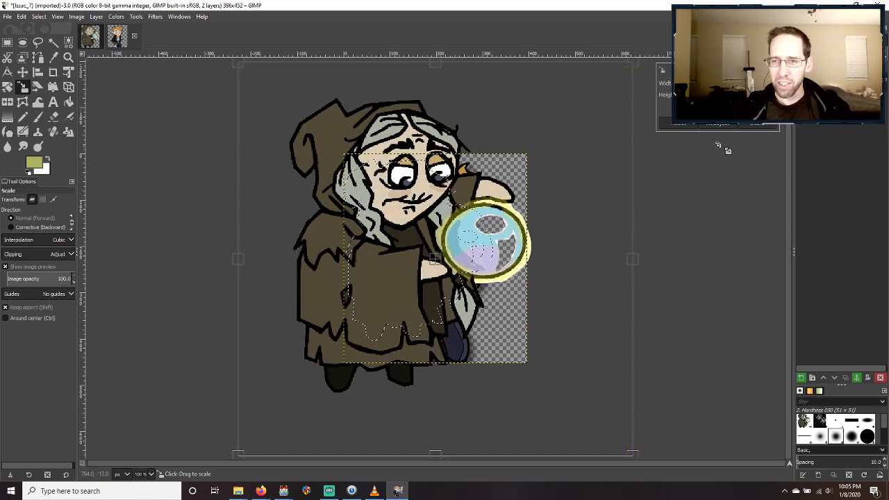
click(757, 123)
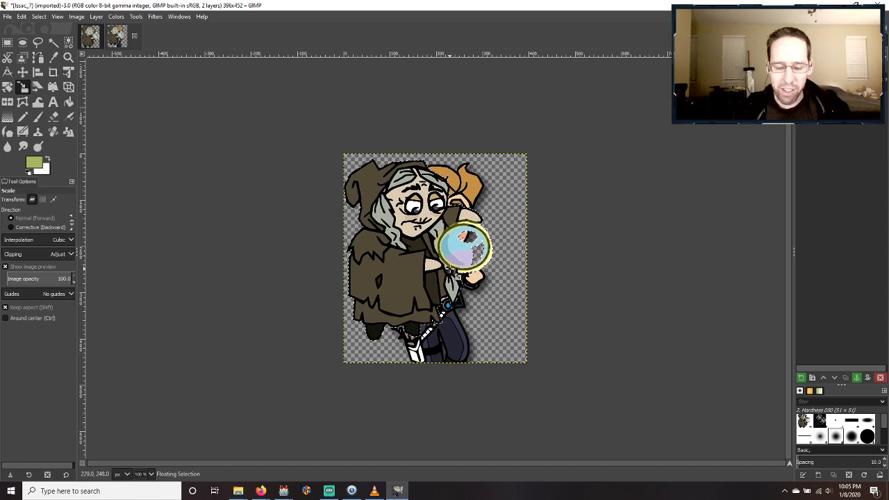
Check the pictures folder for size reference and anchor the floating crone onto the Issac_7 image.
key(alt+Tab)
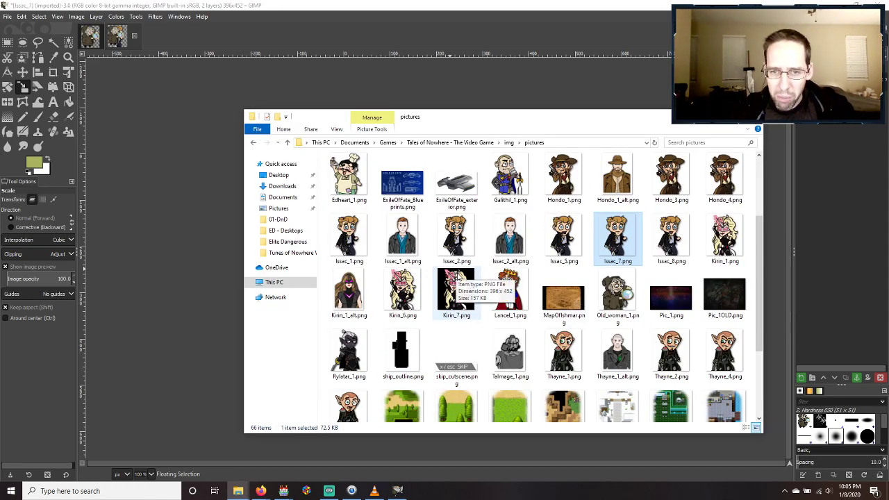
key(alt+Tab)
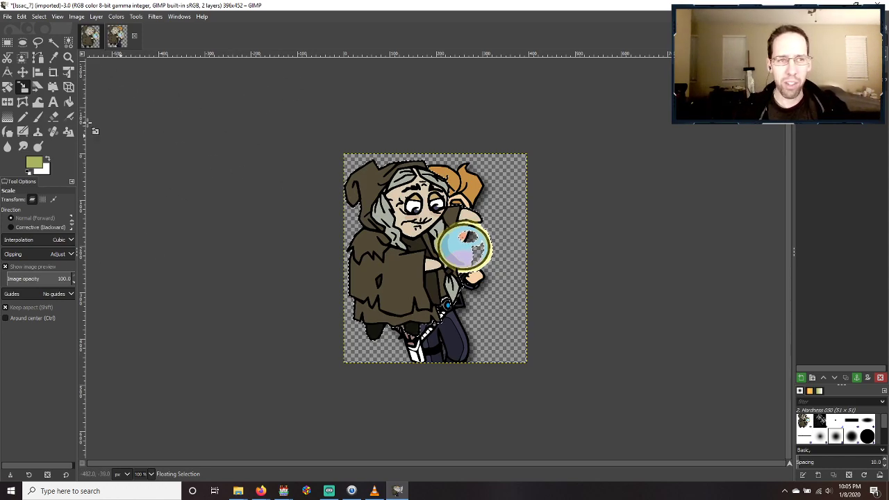
click(7, 42)
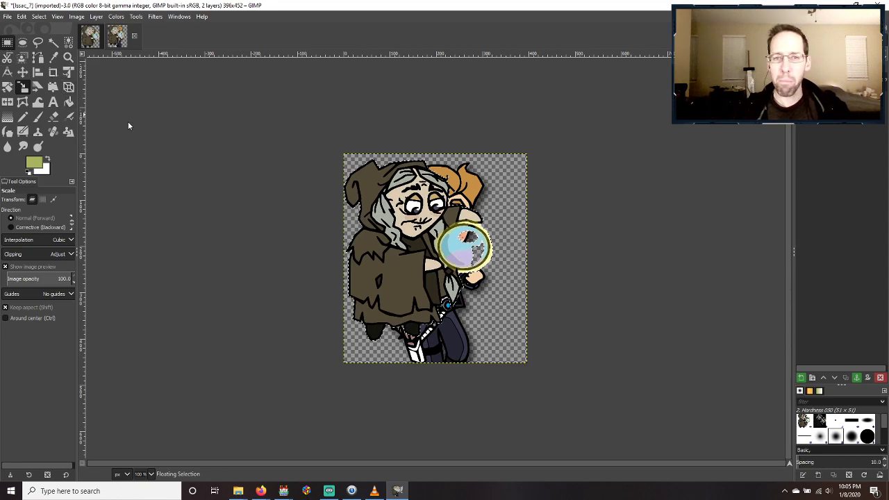
click(301, 239)
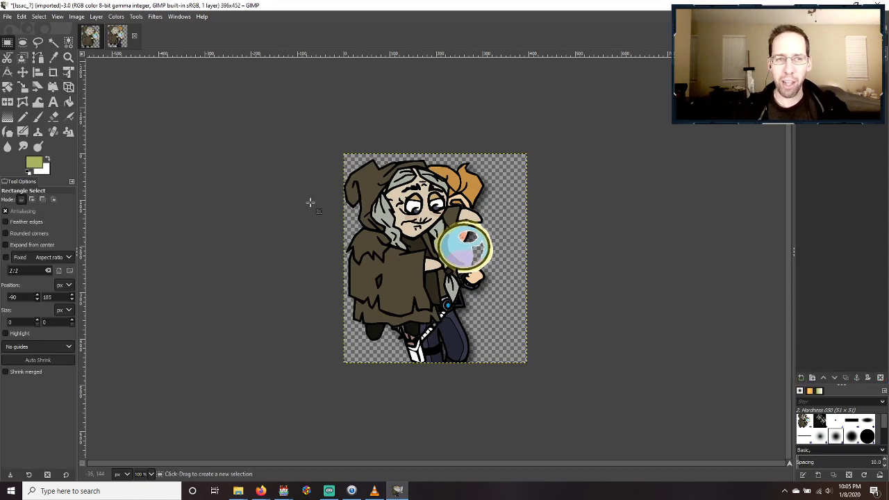
Try scaling the merged layer with interpolation set to None, and restore the crone as a floating selection.
click(22, 86)
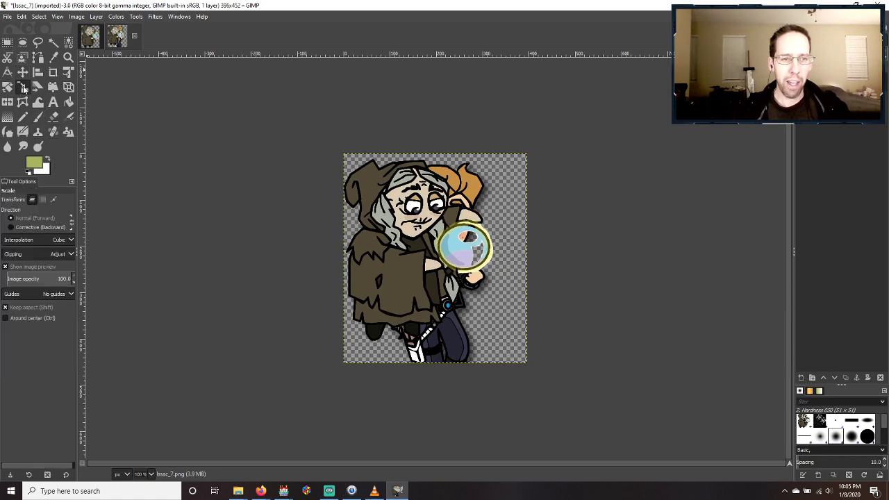
click(69, 240)
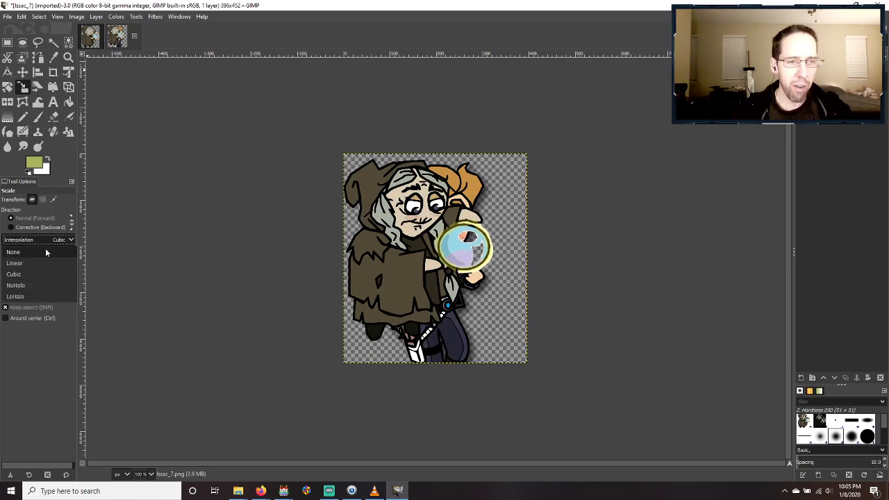
click(46, 252)
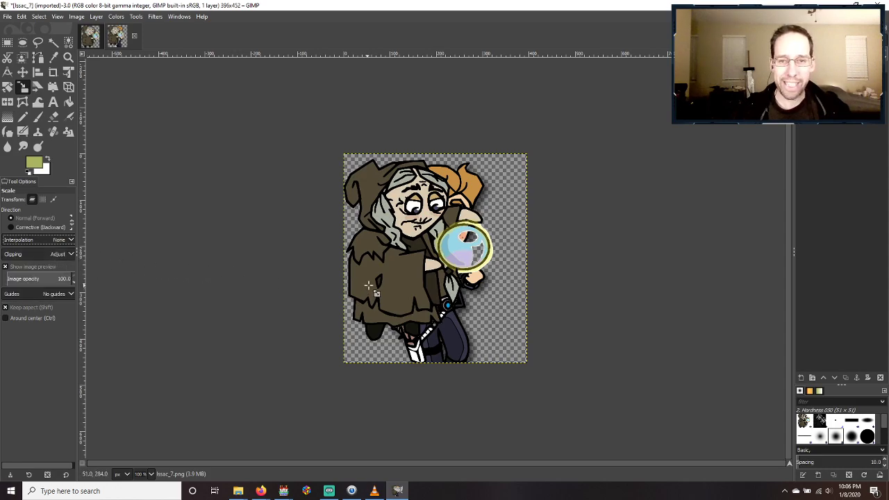
drag(434, 308, 474, 368)
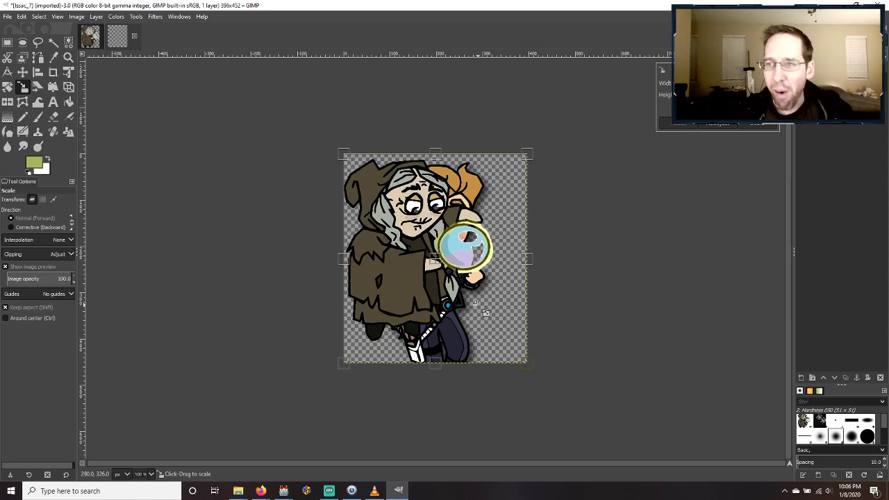
key(Return)
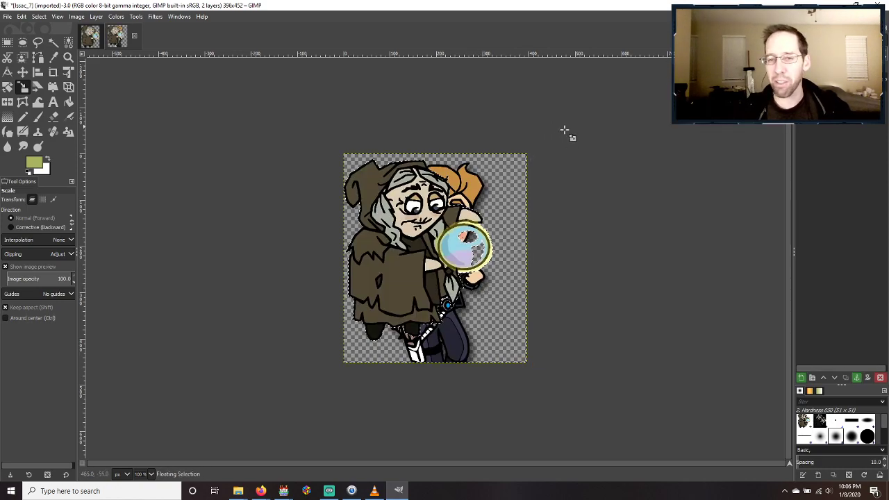
Turn the floating crone into its own layer and set the Scale tool's interpolation to Linear.
click(802, 378)
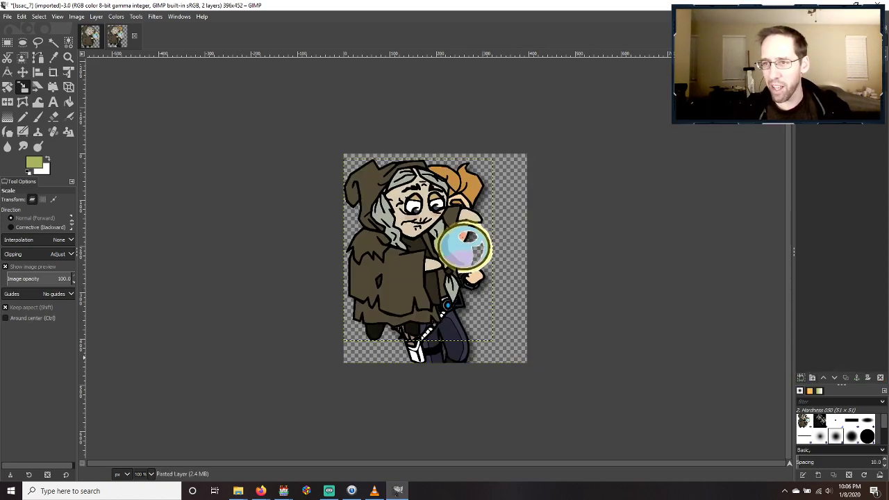
click(64, 239)
click(38, 256)
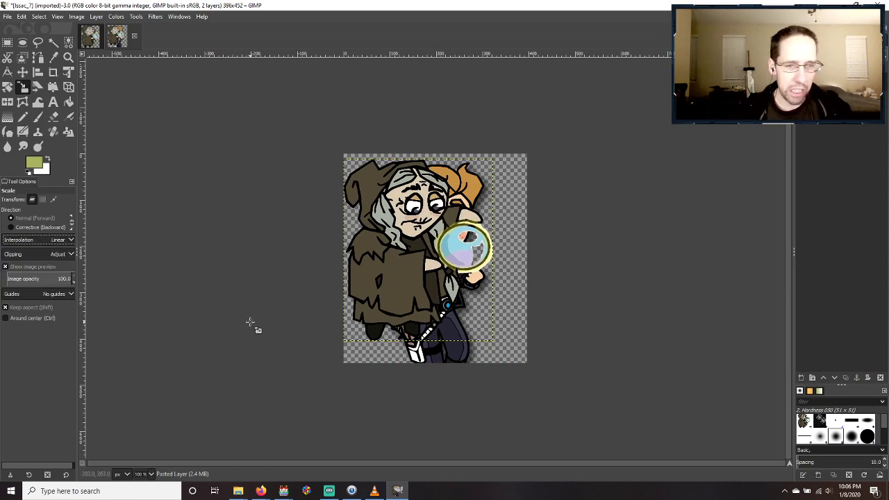
Scale the crone layer up moderately around its center with the aspect ratio kept, discarding an oversized first attempt.
drag(481, 332, 568, 415)
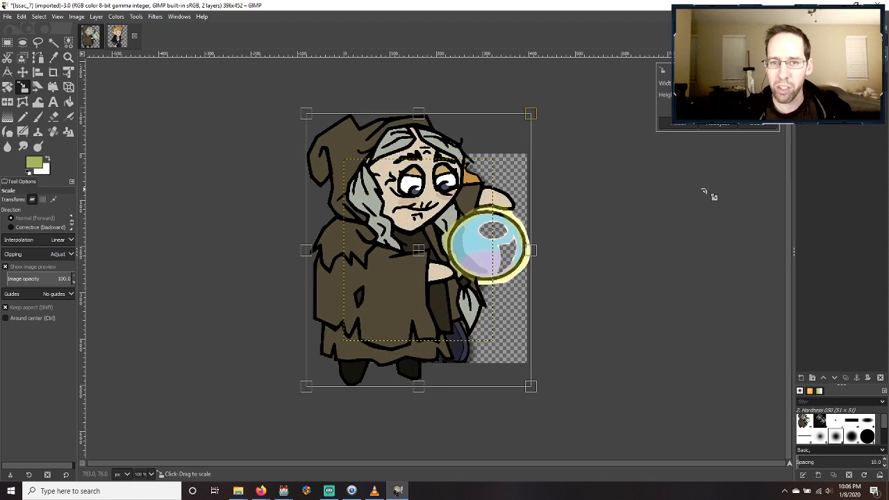
key(Escape)
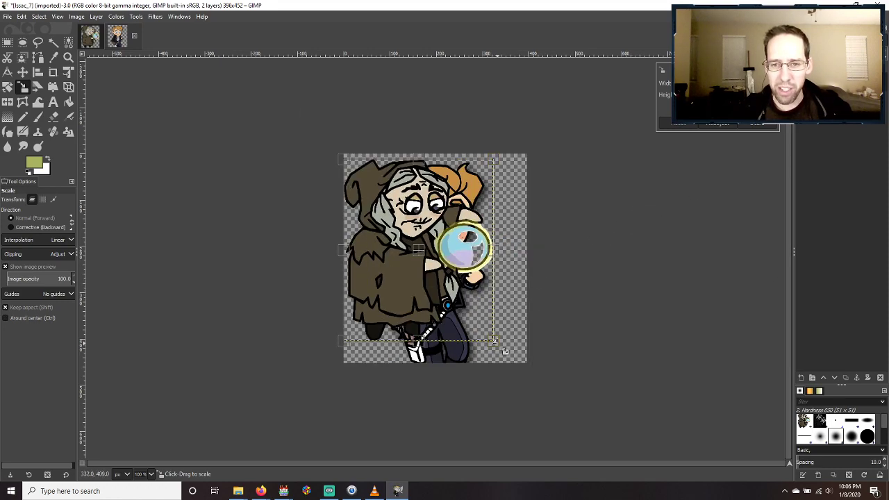
ctrl+drag(495, 342, 521, 375)
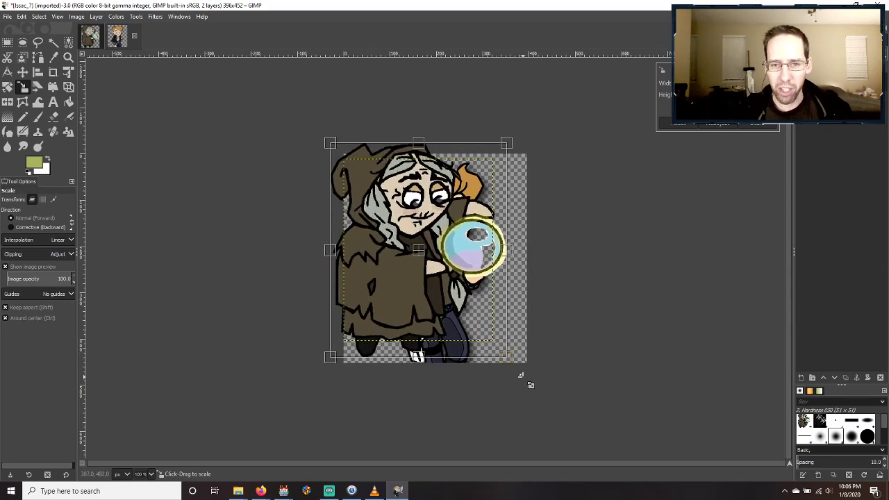
click(762, 123)
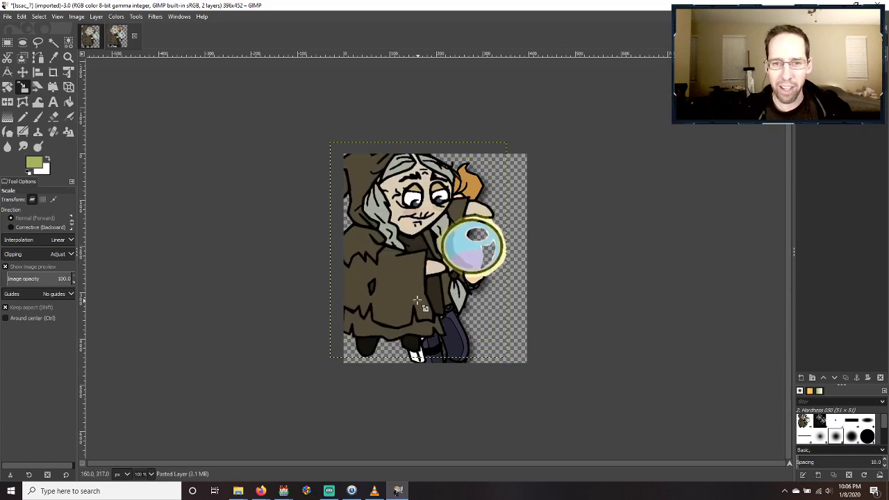
Move the enlarged crone layer over Issac so the heads line up and the orb fits inside the canvas edge.
key(m)
drag(414, 295, 439, 294)
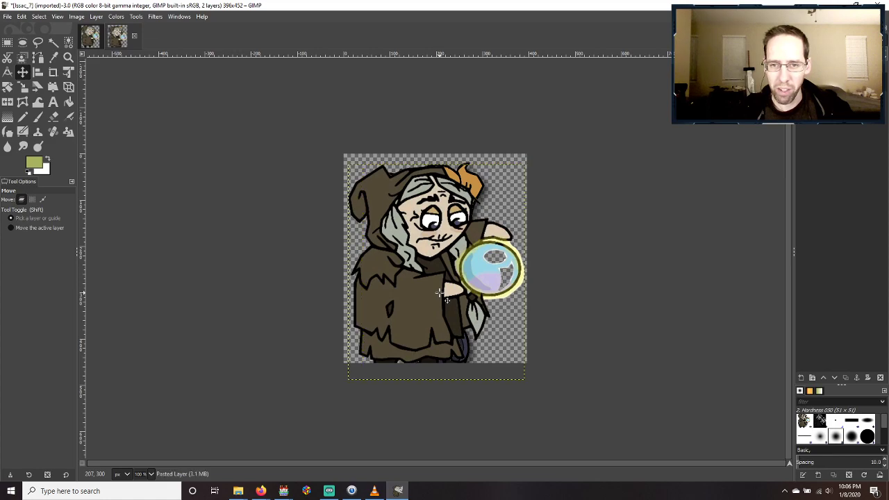
key(Right)
key(Right)
key(Right)
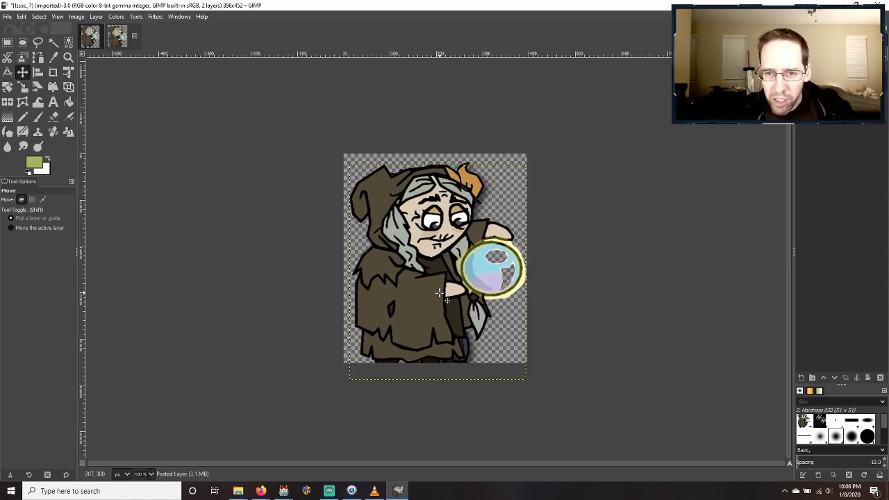
key(Right)
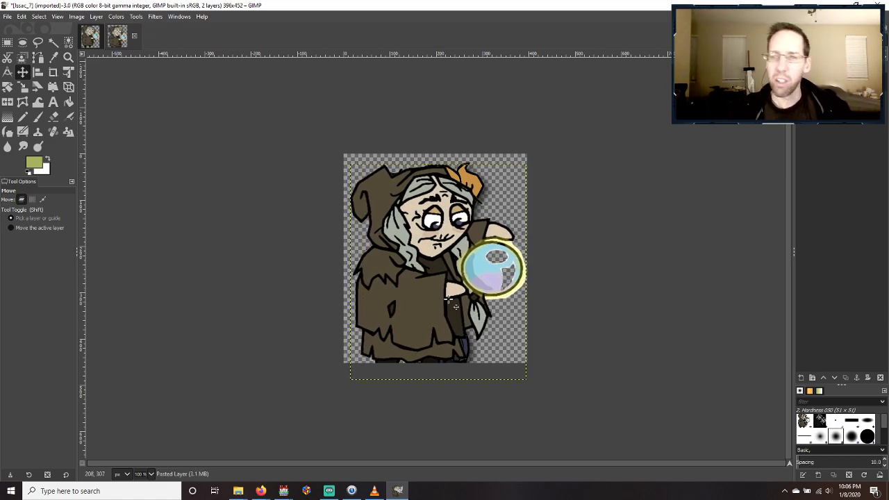
Compare the crone's head size and placement with Issac's by repeatedly hiding and showing the crone layer.
key(alt+2)
key(alt+1)
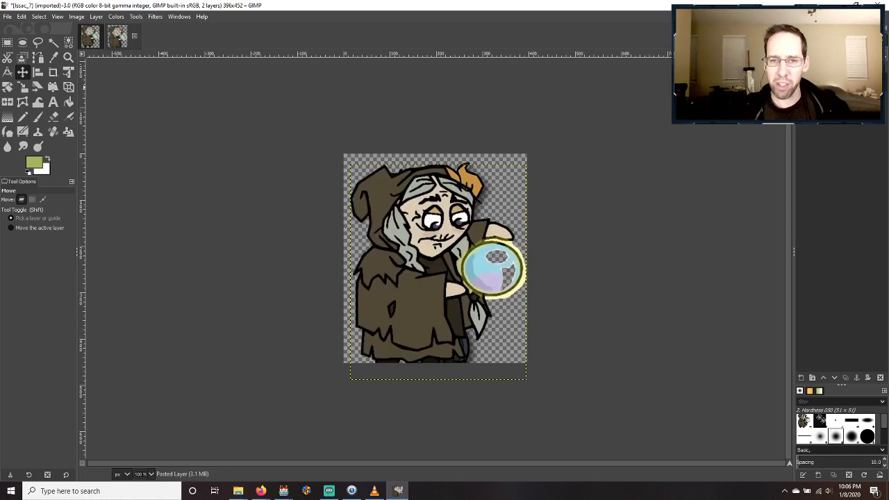
key(alt+2)
key(alt+1)
key(alt+2)
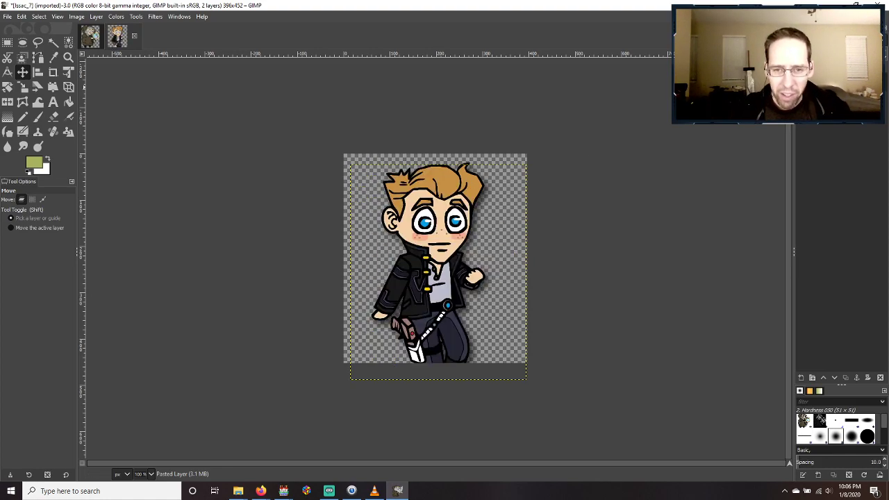
key(alt+1)
key(alt+2)
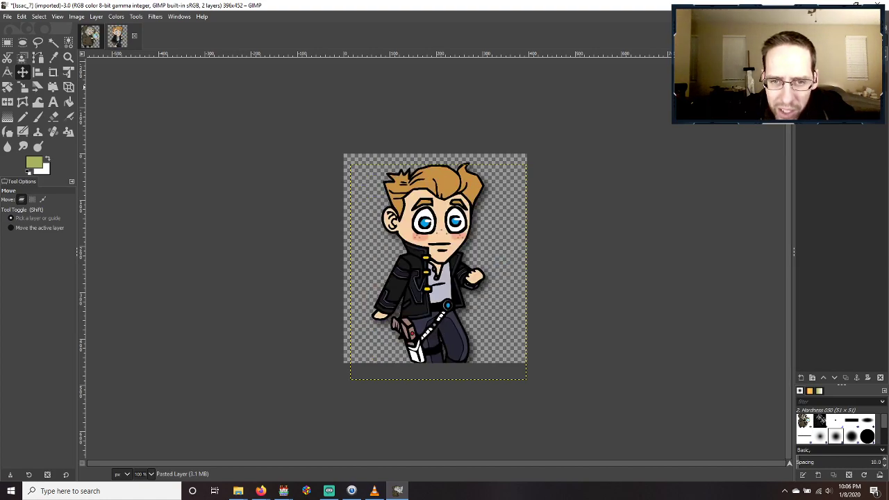
key(alt+1)
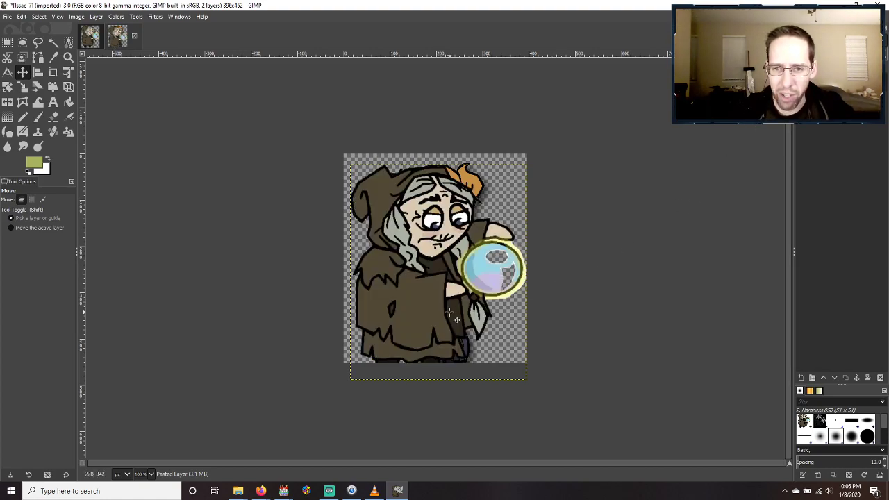
Nudge the crone layer down so its hood sits slightly below the top of Issac's hair.
key(Down)
key(Down)
key(Down)
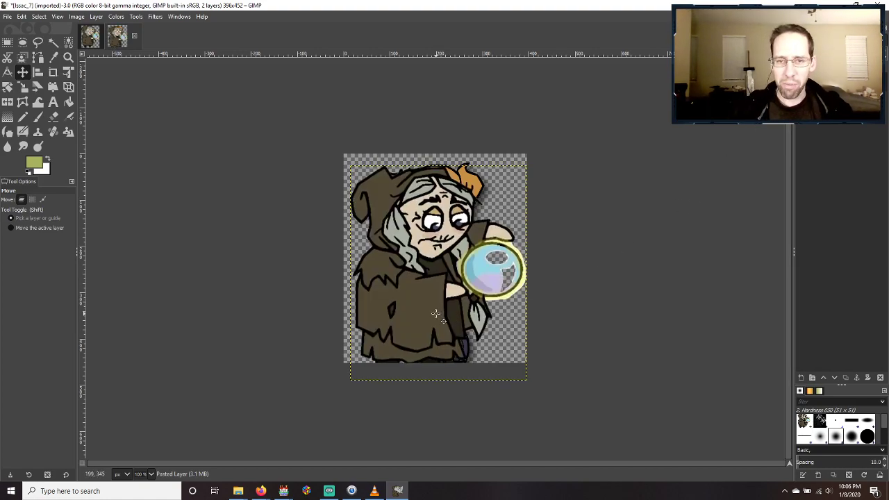
key(Down)
key(Down)
key(Down)
key(Down)
key(Down)
key(Down)
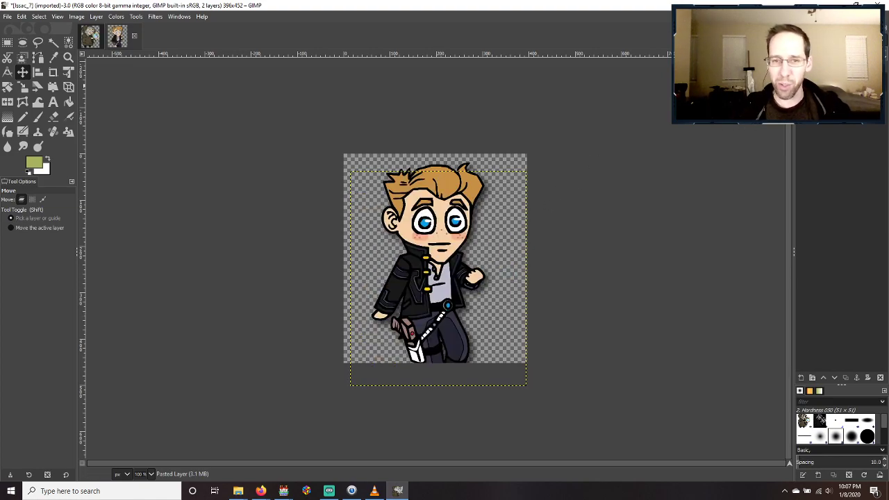
Check the lowered crone's height and proportions against Issac by toggling the crone layer's visibility.
key(ctrl+z)
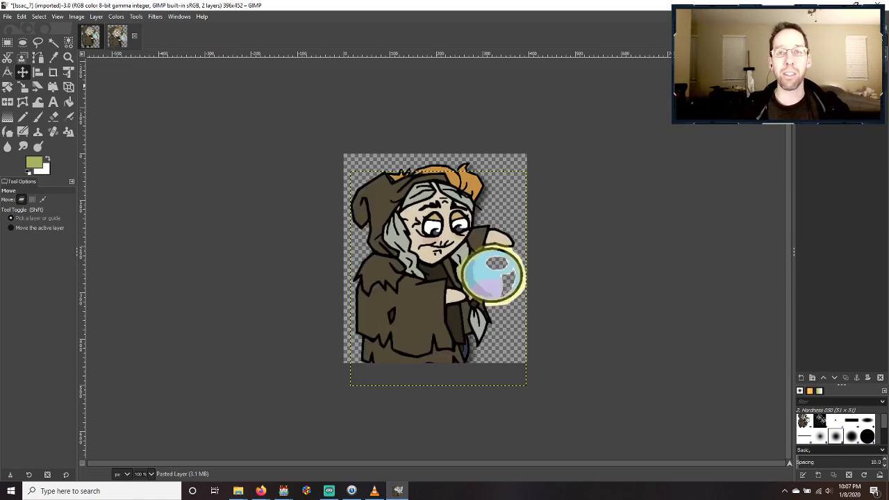
key(ctrl+y)
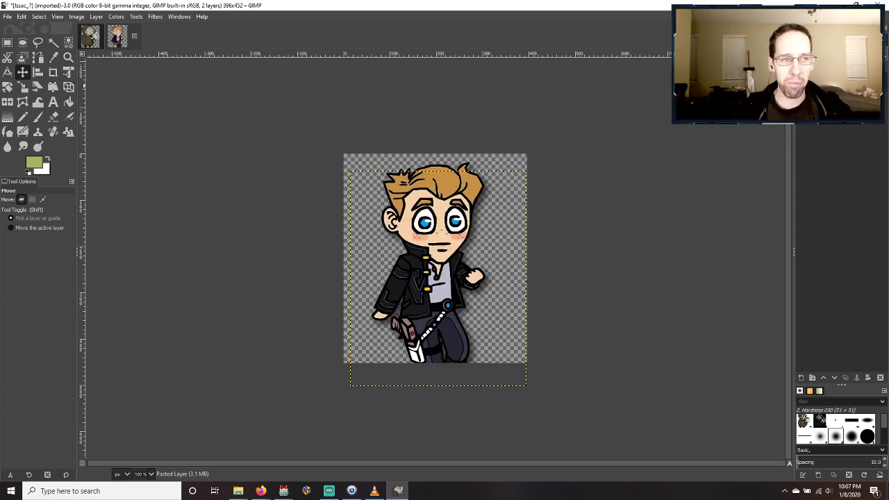
key(ctrl+z)
key(ctrl+y)
key(ctrl+z)
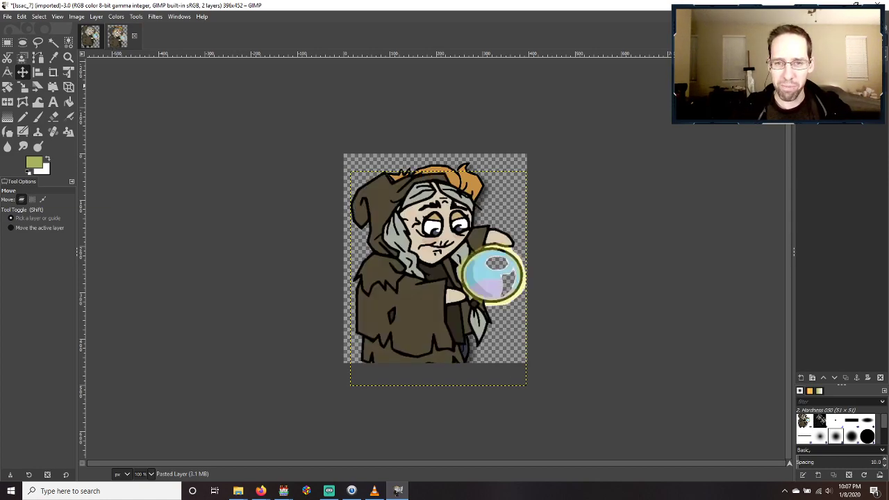
key(ctrl+y)
key(ctrl+z)
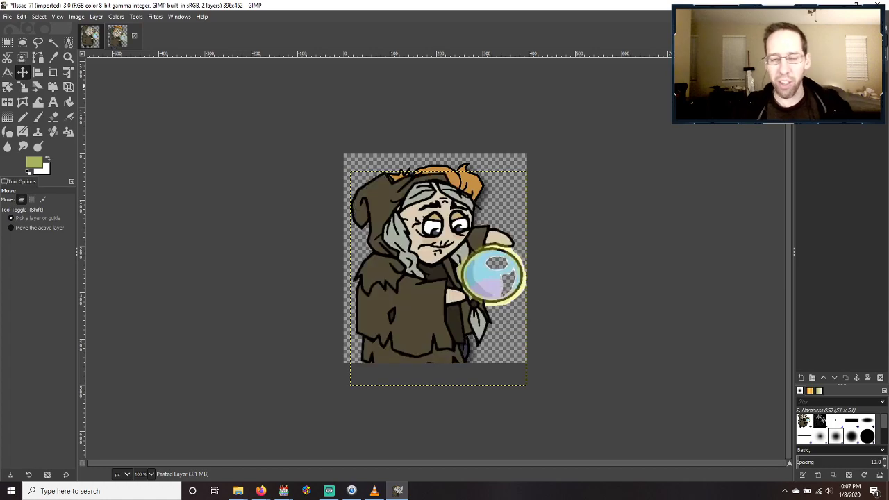
key(ctrl+y)
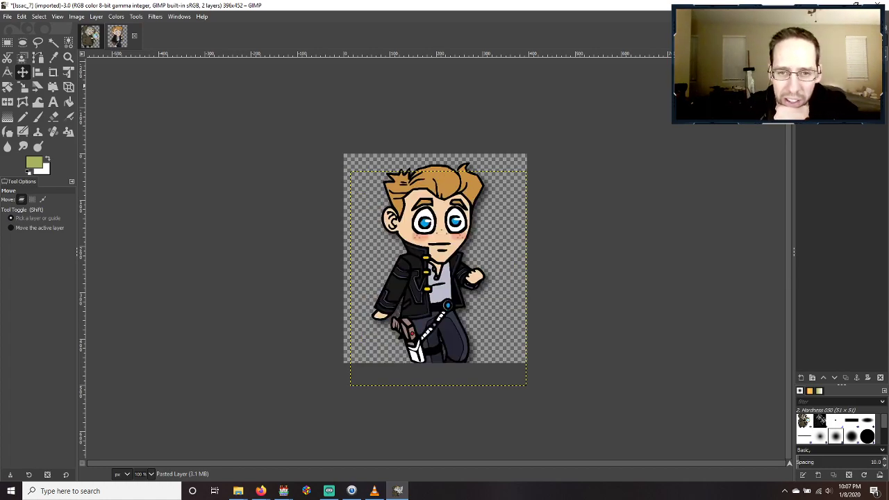
key(ctrl+z)
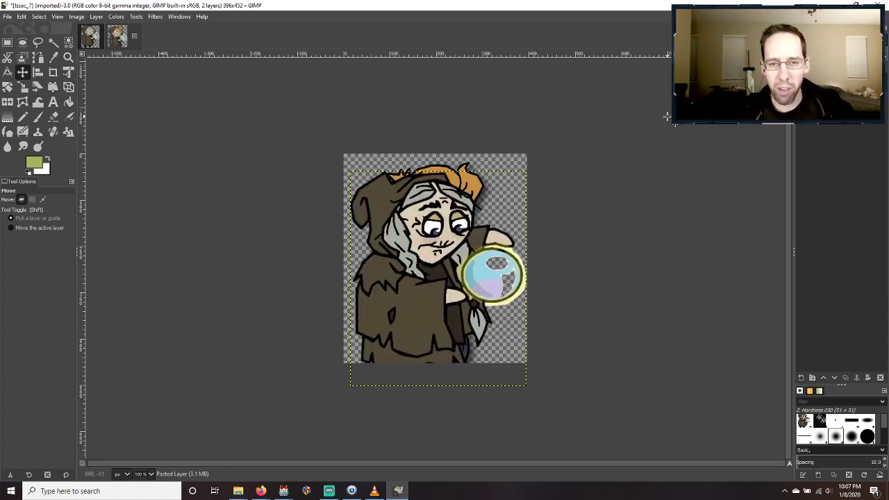
Undo the crone layer's last move and enlargement.
key(ctrl+z)
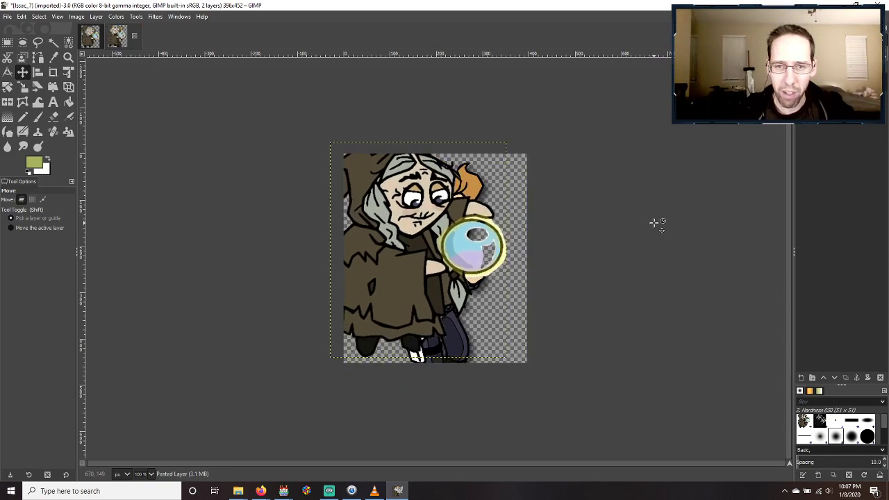
key(ctrl+z)
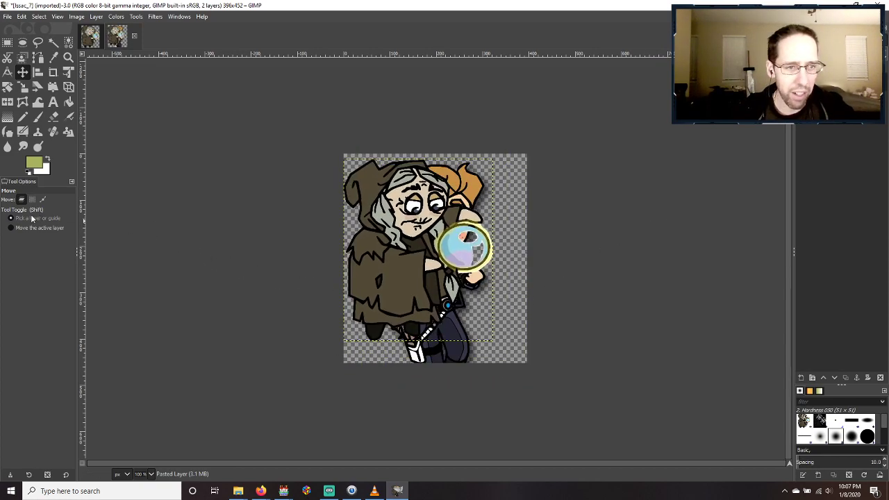
Try enlarging the crone layer well beyond the canvas with the Scale tool's interpolation set to Cubic.
click(22, 87)
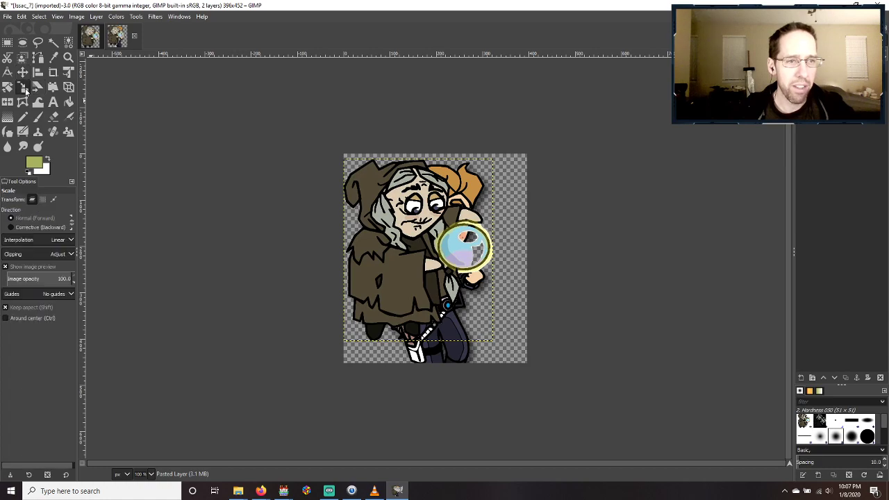
click(66, 240)
click(49, 274)
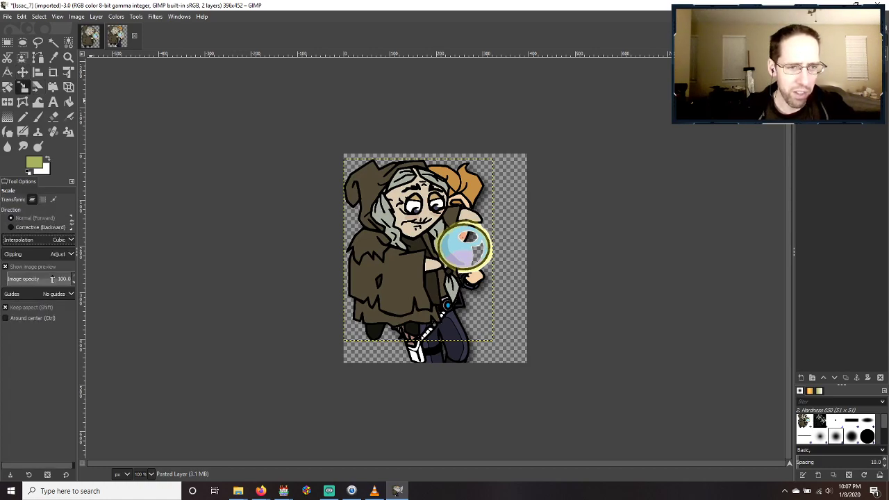
drag(484, 327, 580, 426)
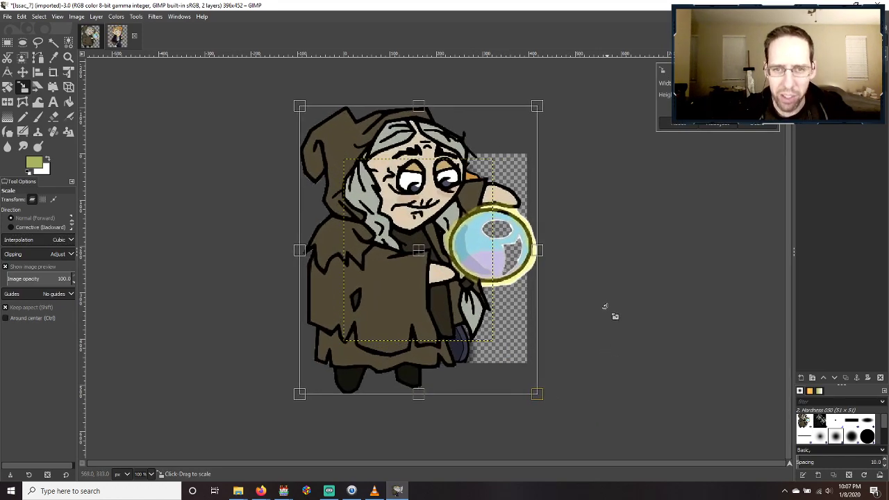
key(Return)
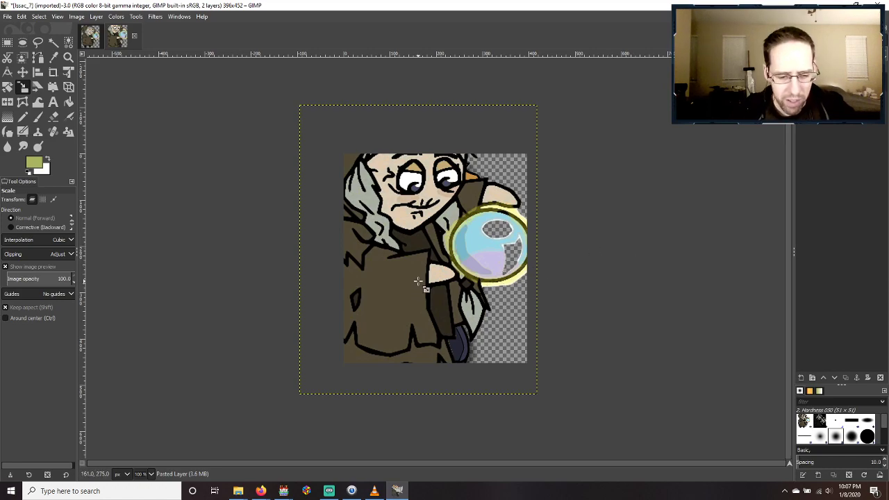
Try the oversized crone lower over Issac with its orb inside the canvas edge, and undo the move and enlargement.
key(m)
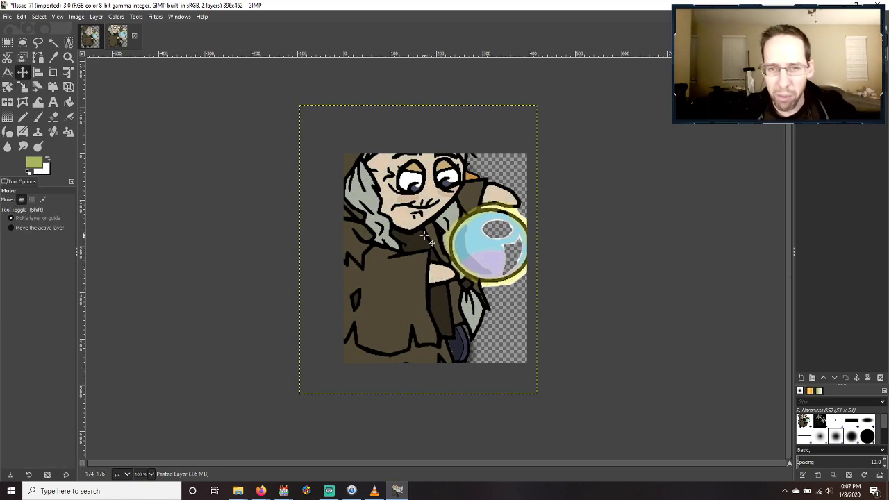
drag(436, 278, 416, 336)
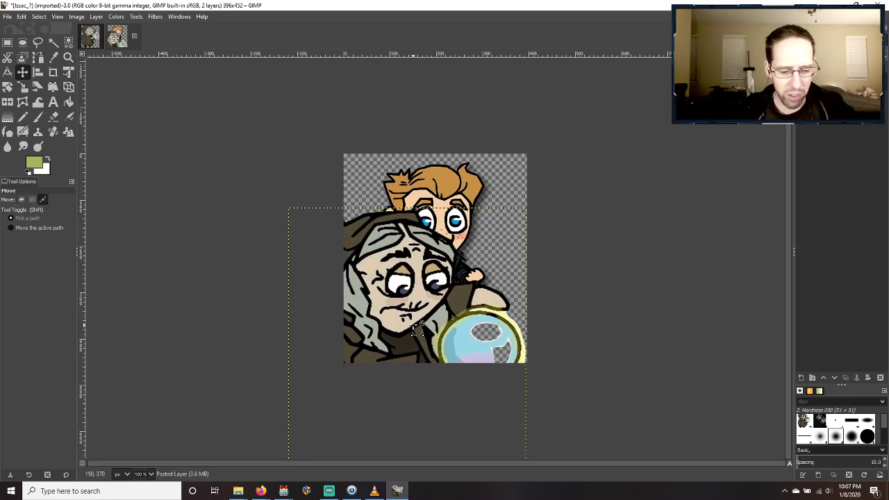
key(ctrl+z)
key(ctrl+z)
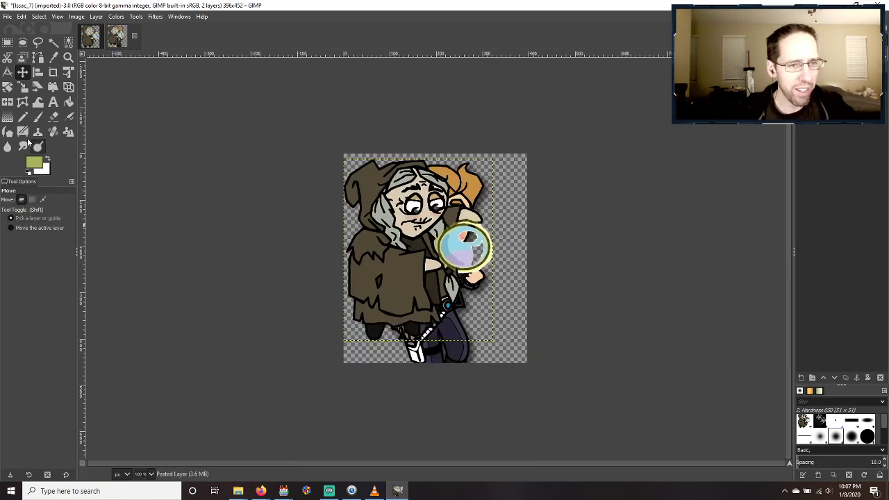
Try enlarging the crone layer with the Scale tool's interpolation set to Linear, and undo the scaling.
click(22, 87)
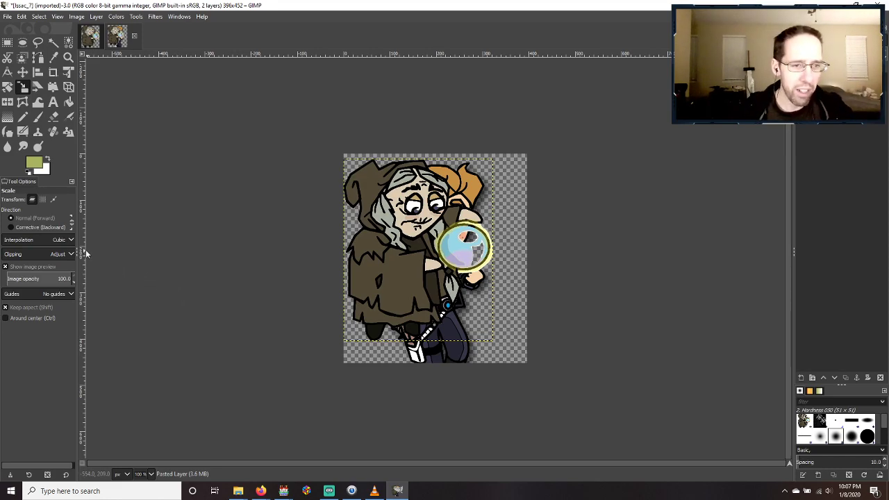
click(59, 240)
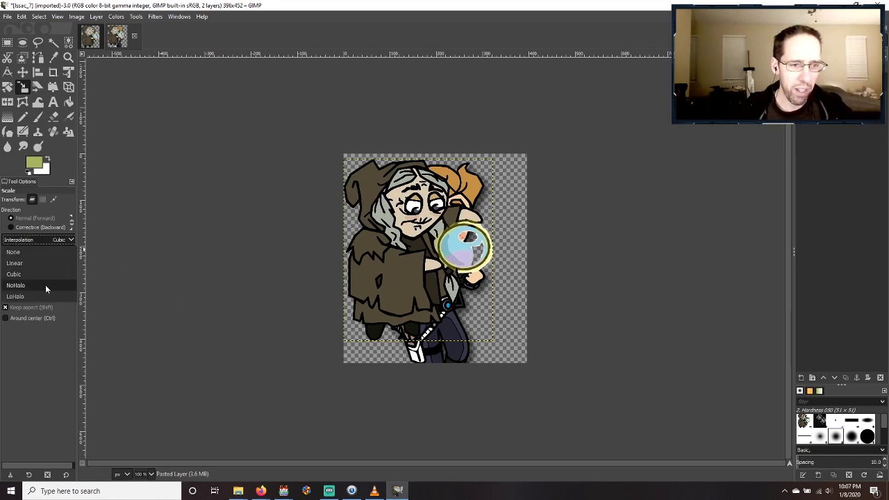
click(43, 262)
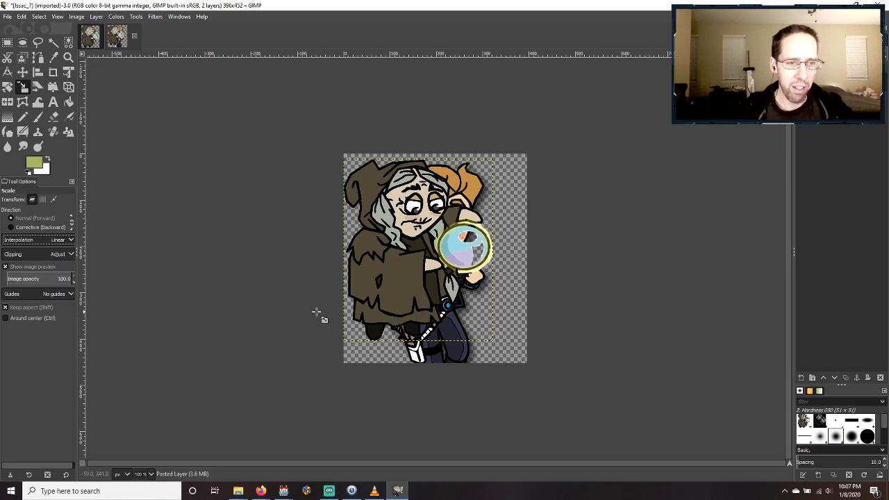
drag(471, 327, 548, 381)
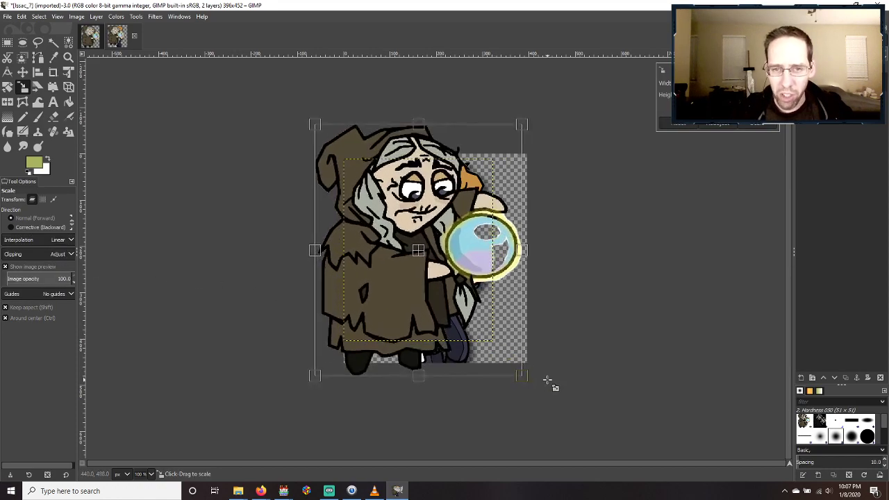
click(756, 127)
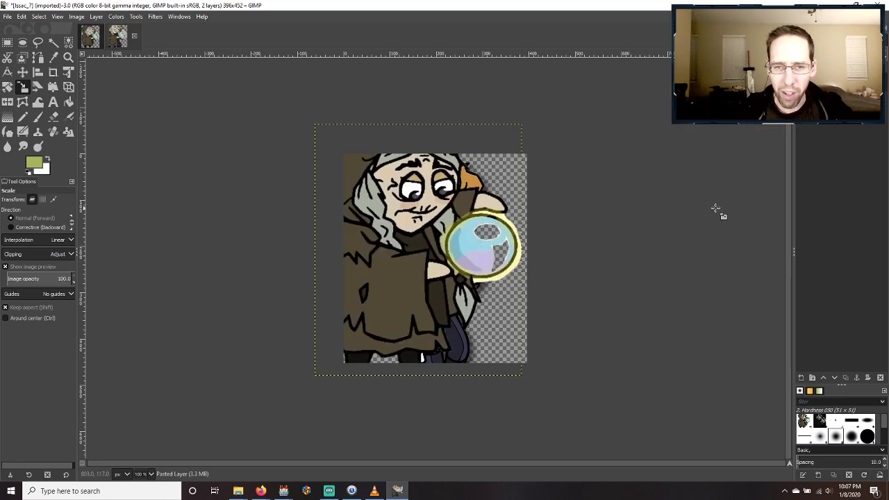
key(ctrl+z)
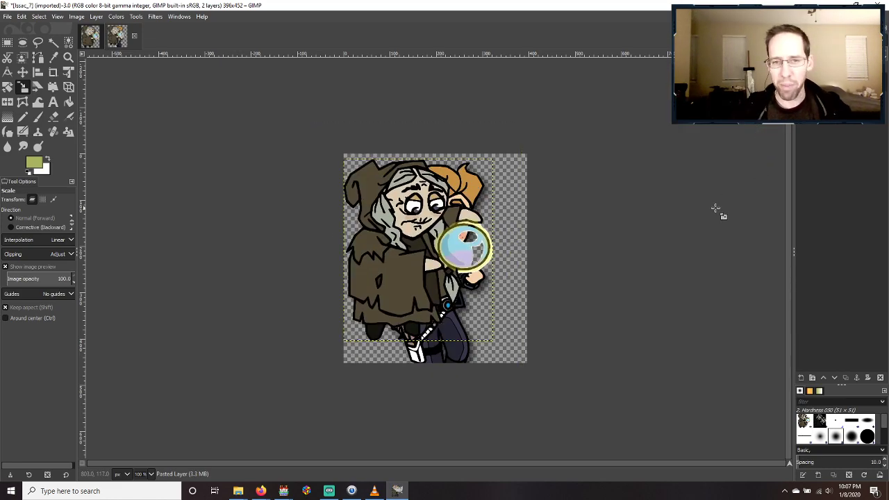
Set the Scale tool's interpolation to None.
click(39, 241)
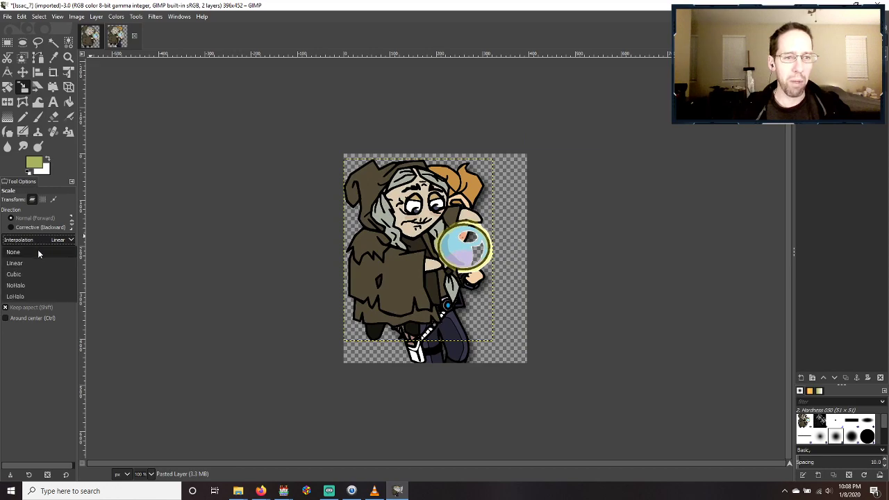
click(38, 251)
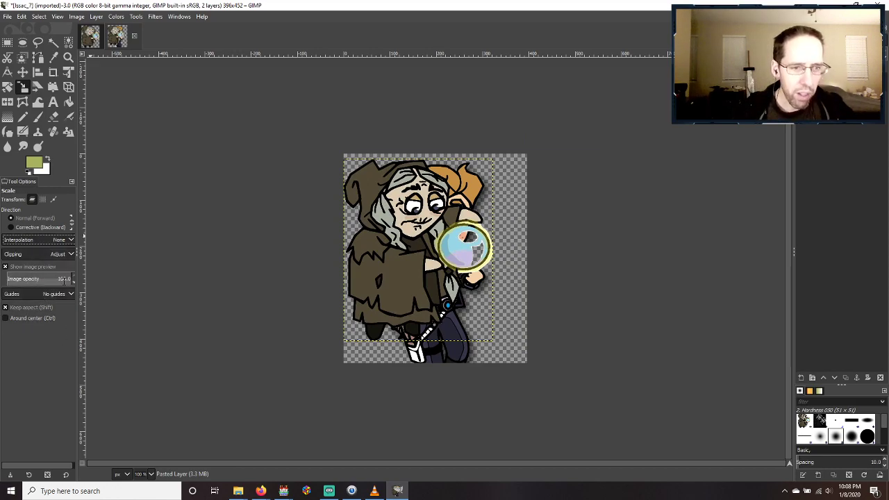
click(97, 18)
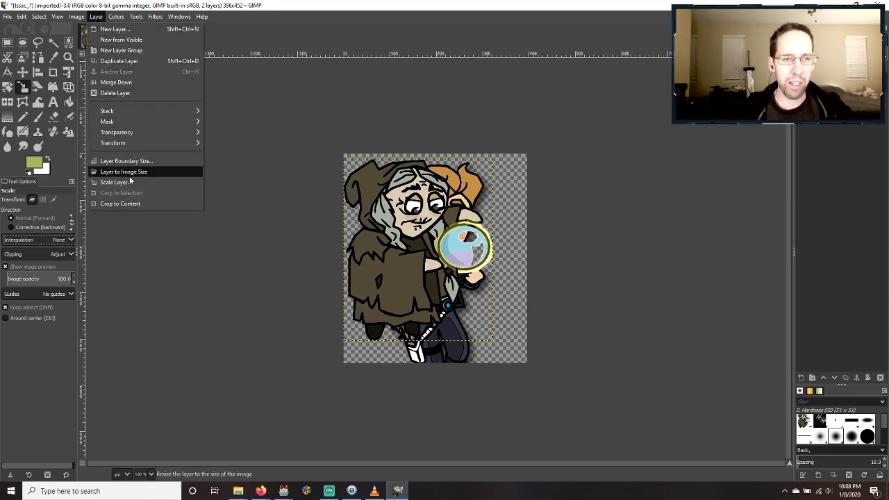
click(130, 181)
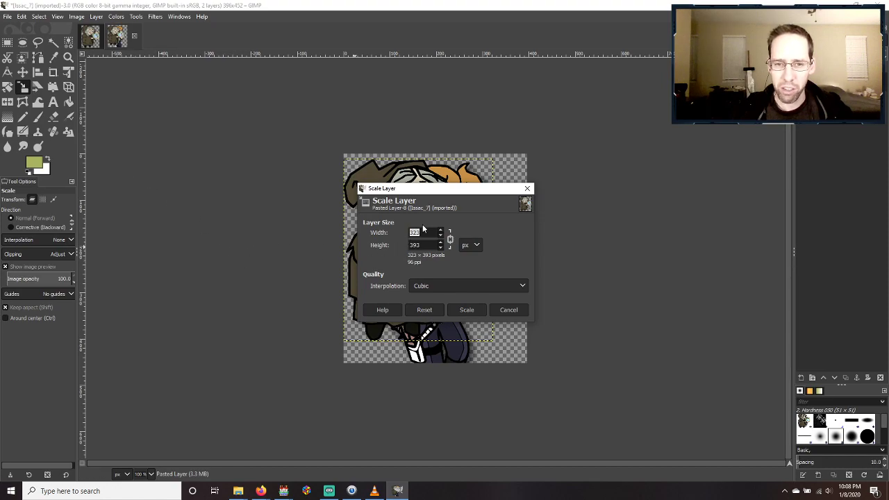
drag(436, 194, 213, 151)
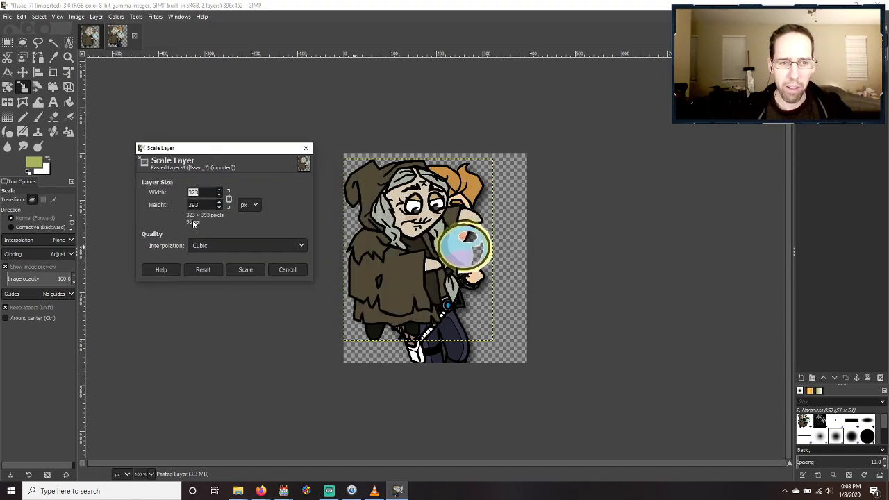
click(286, 270)
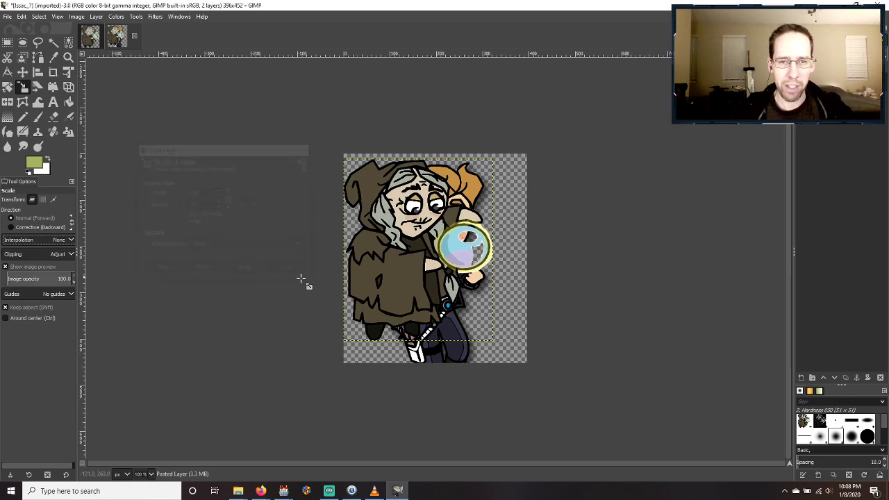
Try enlarging the crone layer slightly with the Scale tool without interpolation, and reset the scaling.
click(491, 344)
ctrl+drag(492, 344, 495, 367)
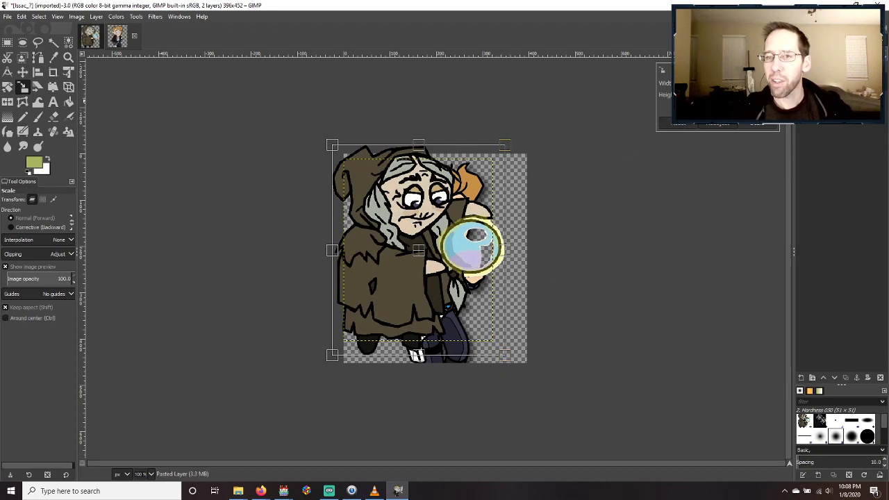
click(682, 126)
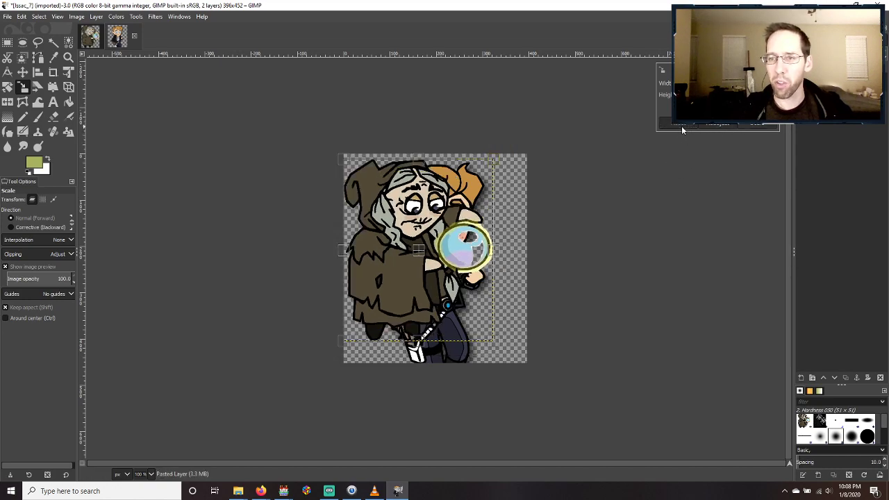
Try to scale the crone layer to 373 × 454 px with Cubic interpolation.
click(96, 16)
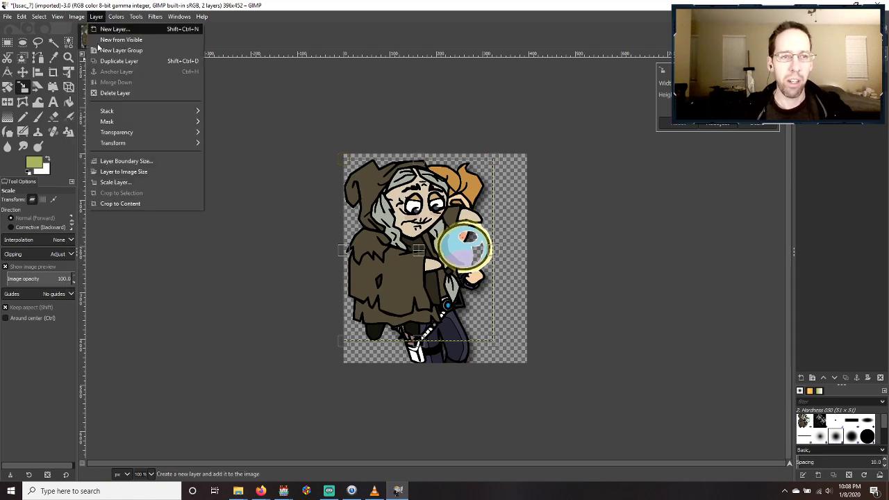
click(116, 182)
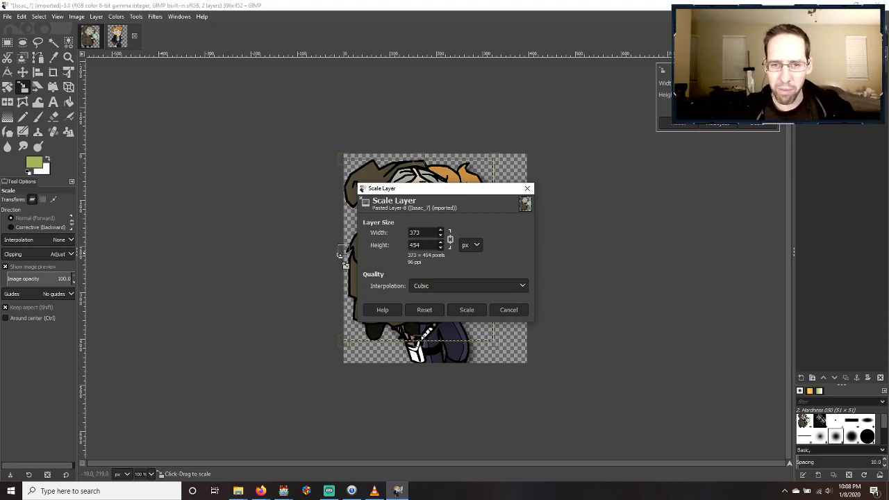
click(446, 286)
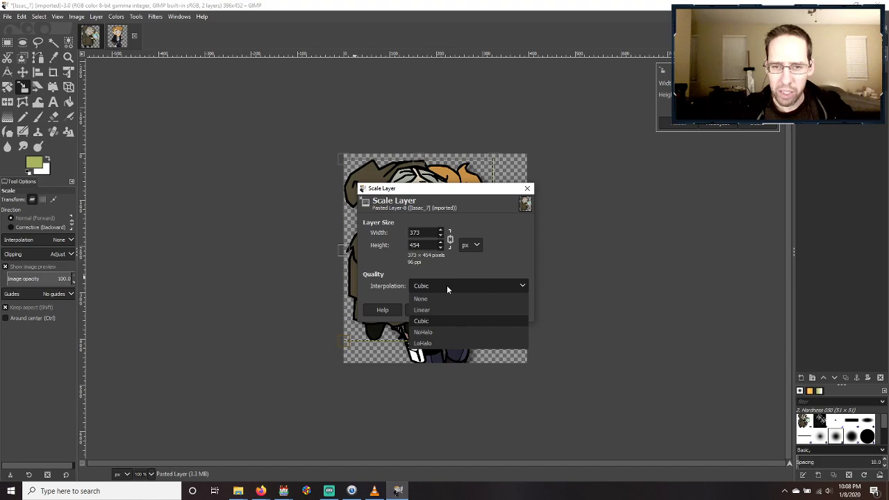
click(447, 285)
drag(434, 190, 222, 200)
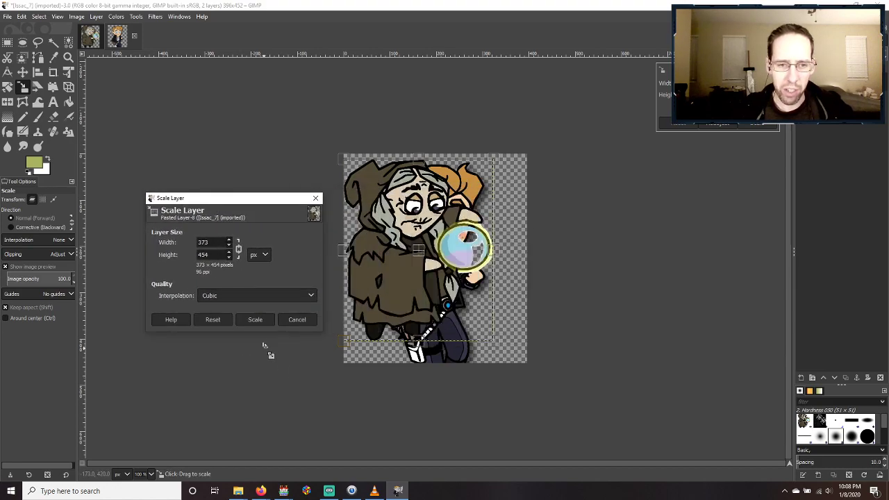
click(254, 321)
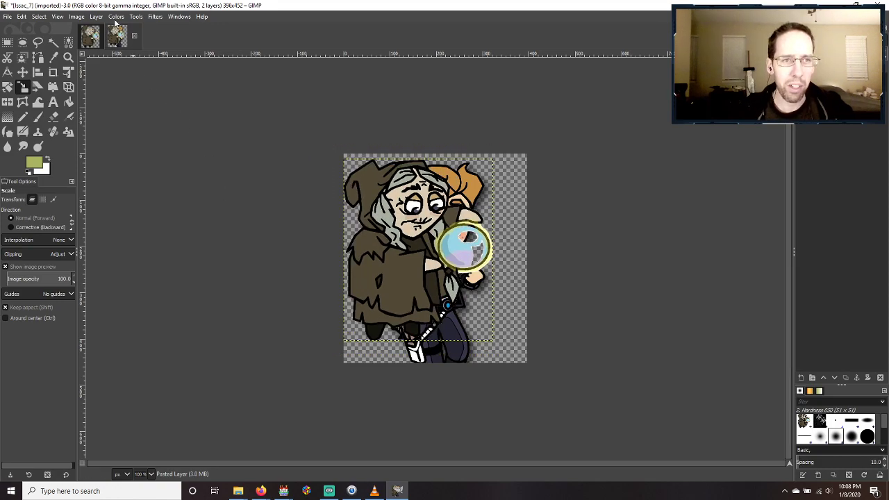
Scale the crone layer proportionally to 373 px wide with Linear interpolation.
click(96, 17)
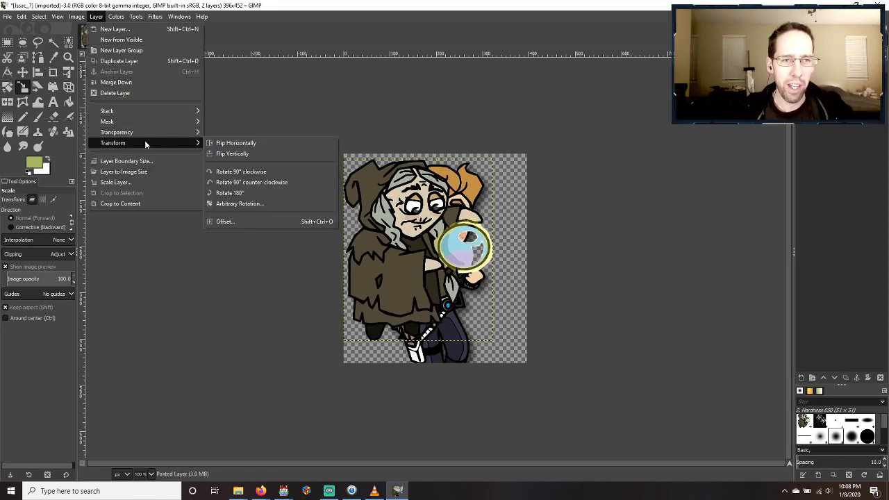
click(132, 182)
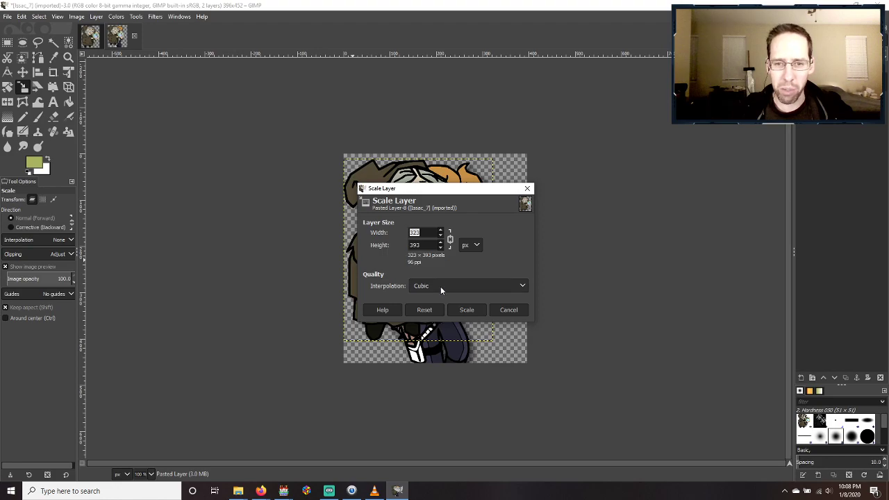
click(440, 286)
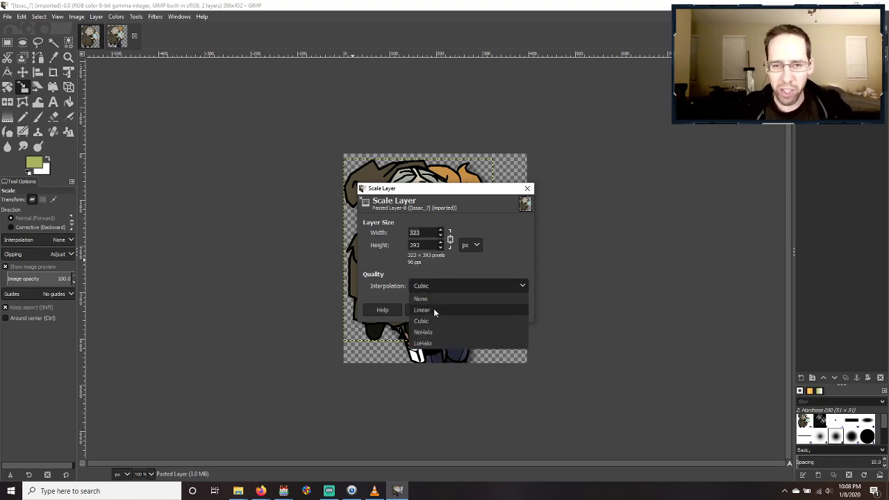
click(433, 309)
drag(415, 188, 203, 168)
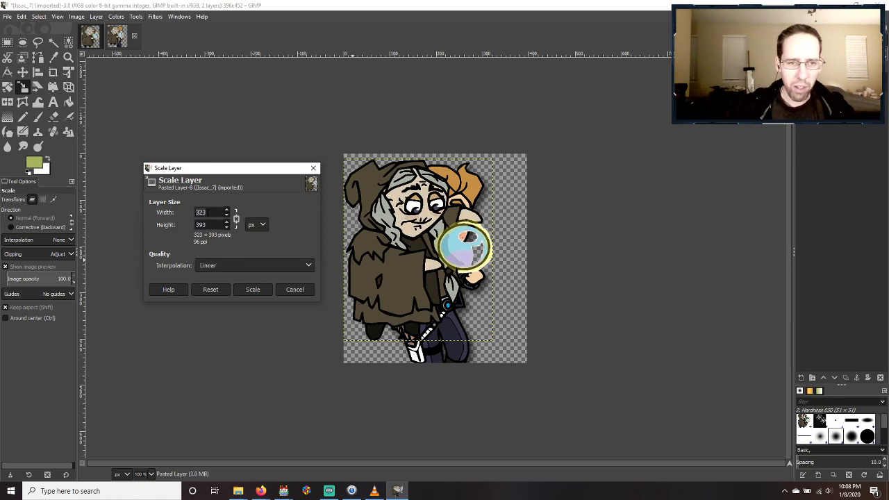
text(373)
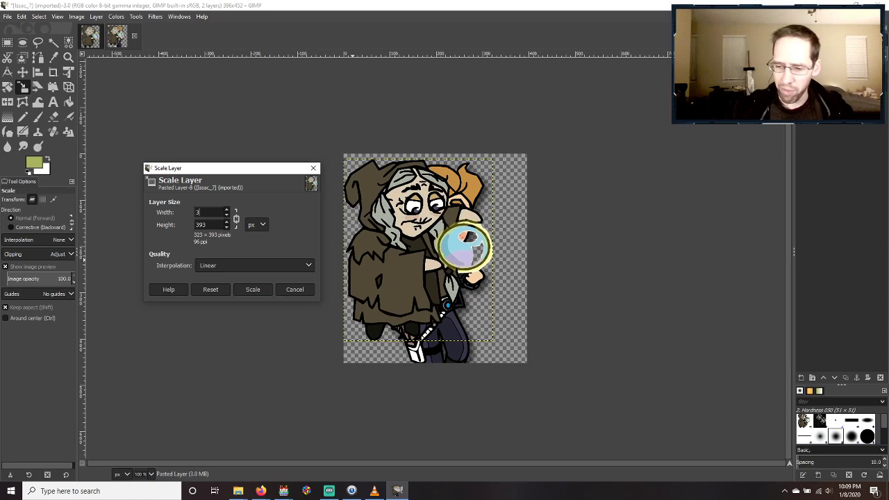
click(252, 290)
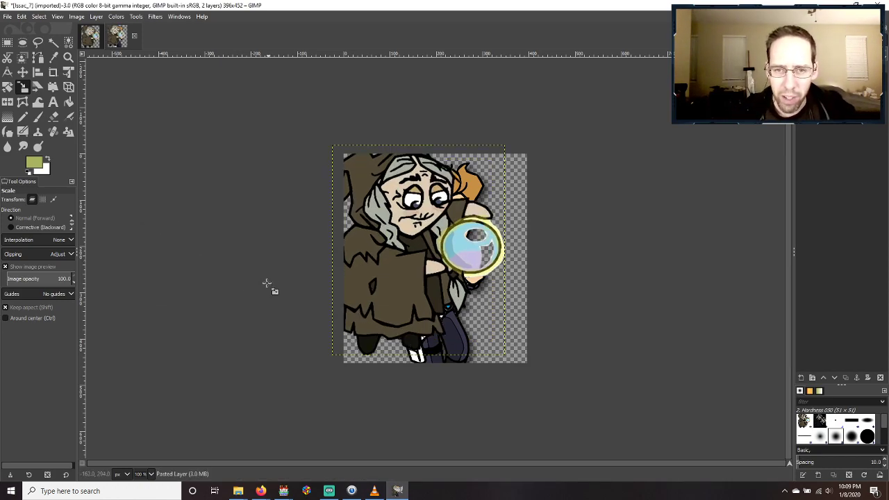
Move the scaled crone layer over Issac so the hood sits just below his hair top and the orb meets the canvas edge.
key(m)
drag(391, 268, 421, 273)
key(Left)
key(Left)
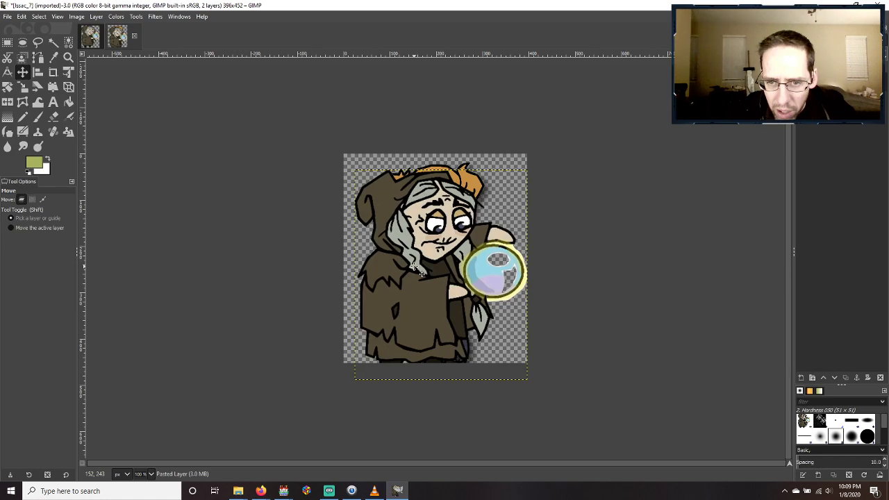
Nudge the crone layer slightly left and down to fine-tune its position over Issac.
key(Left)
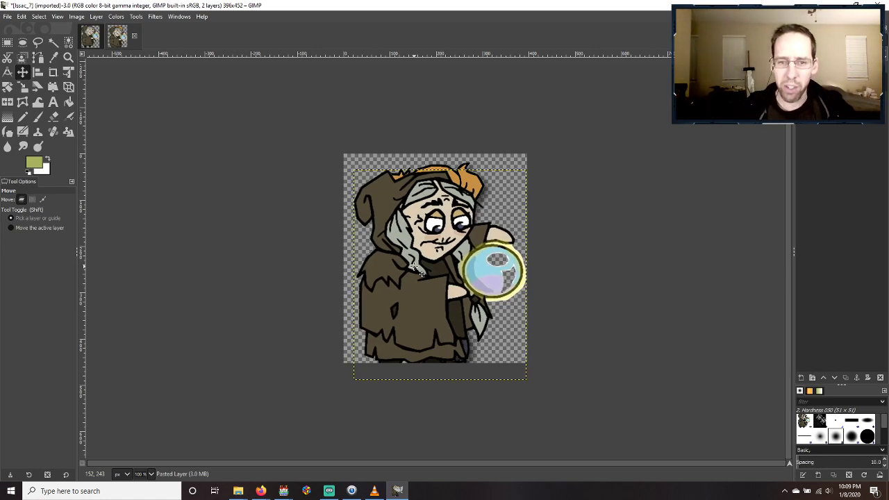
key(Down)
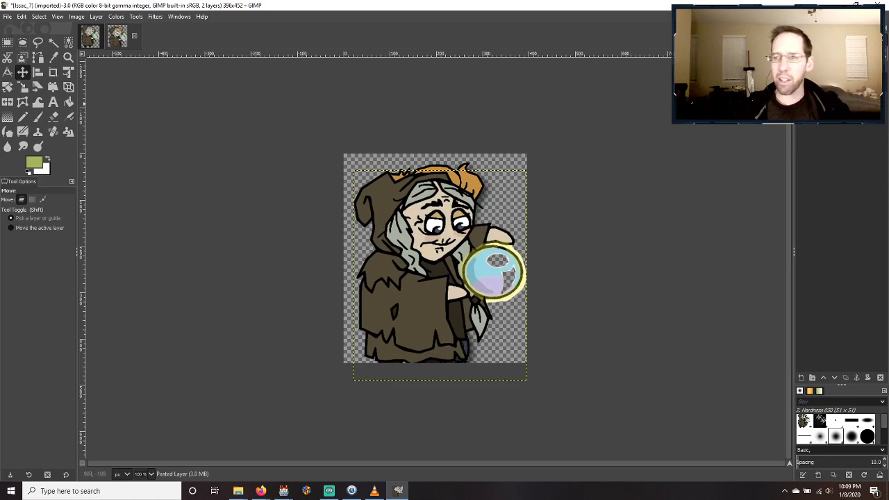
key(Down)
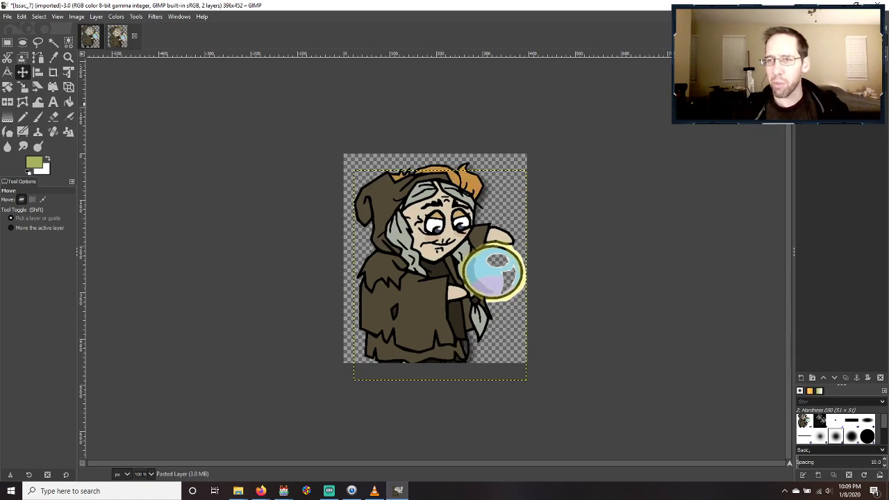
Compare Issac with the busts in the game's pictures folder in File Explorer, and return to GIMP with only the crone layer visible.
key(ctrl+z)
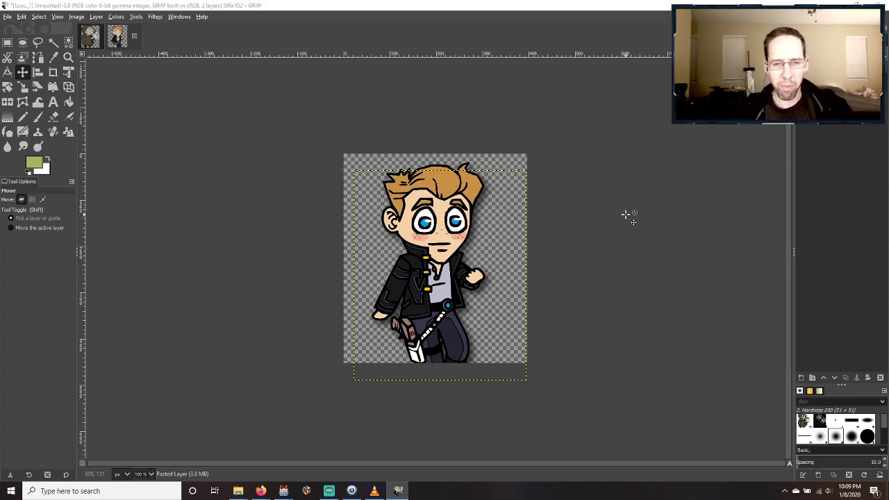
key(alt+Tab)
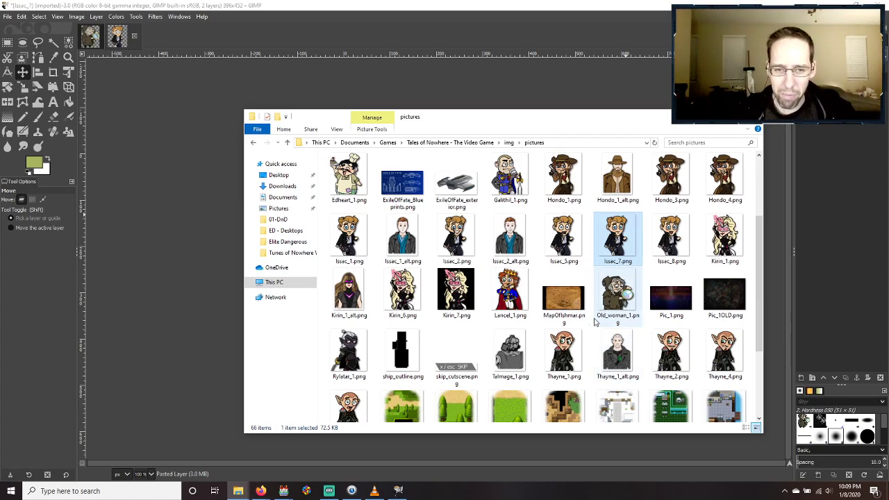
key(alt+Tab)
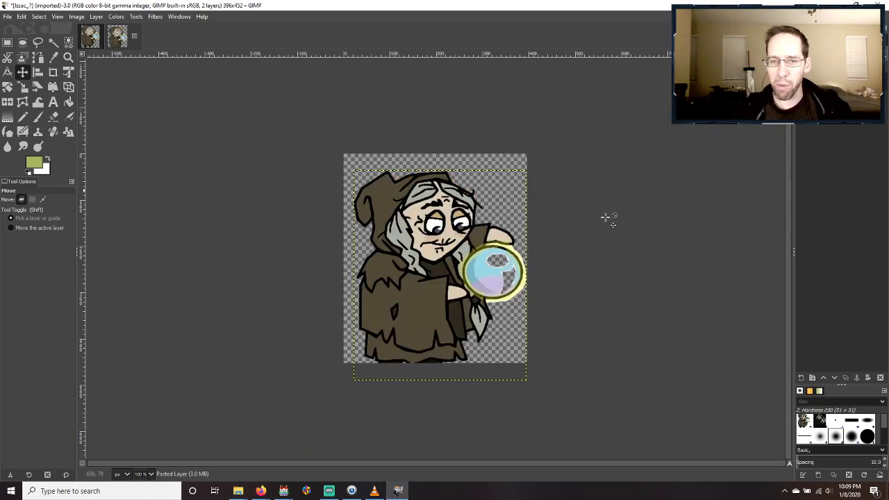
Start a Drop Shadow filter on the crone layer with X and Y offsets of 7.
click(151, 17)
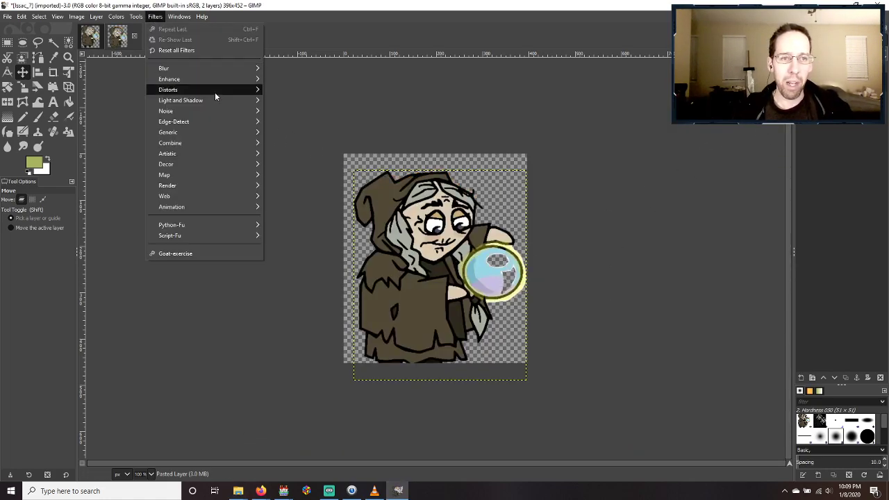
mouse_move(203, 142)
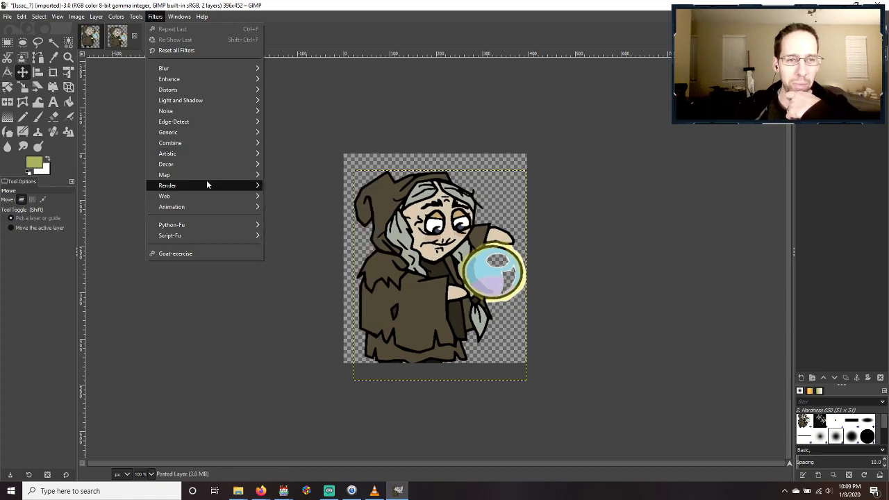
mouse_move(206, 180)
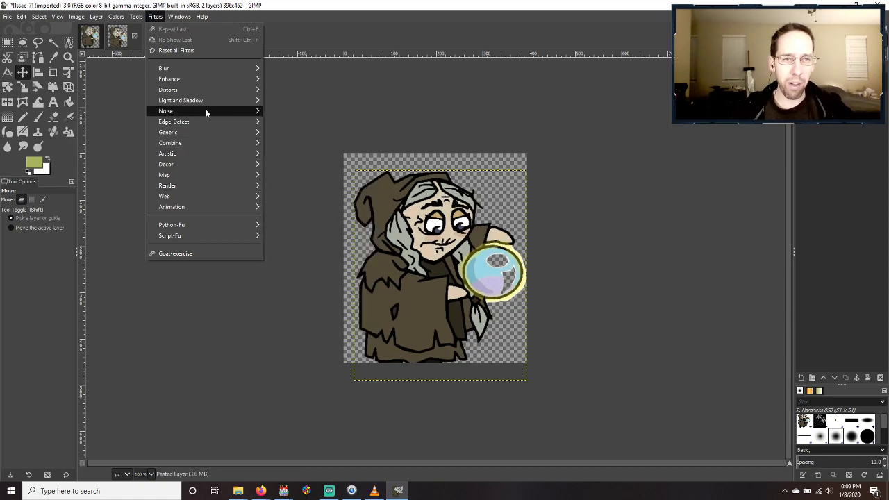
mouse_move(208, 100)
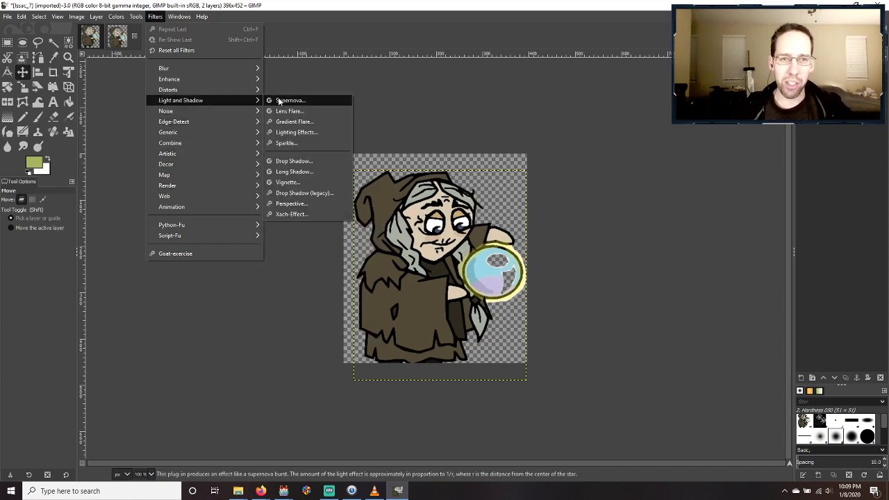
click(291, 160)
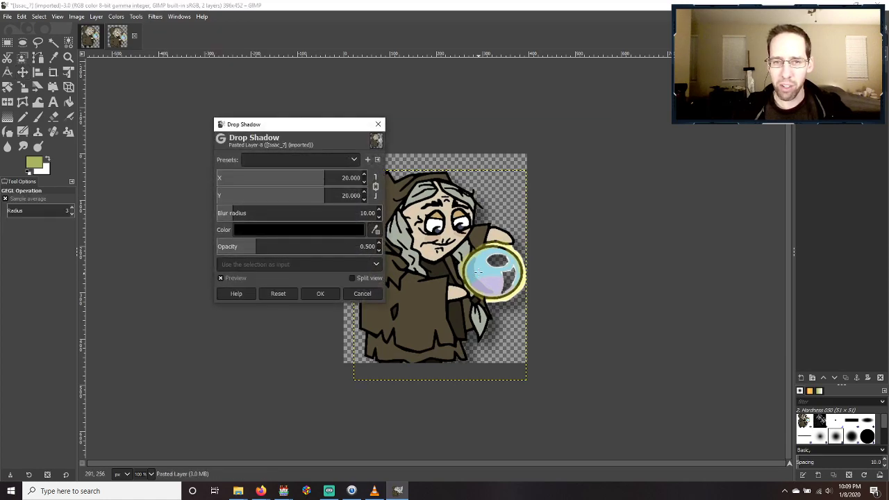
drag(296, 125, 179, 120)
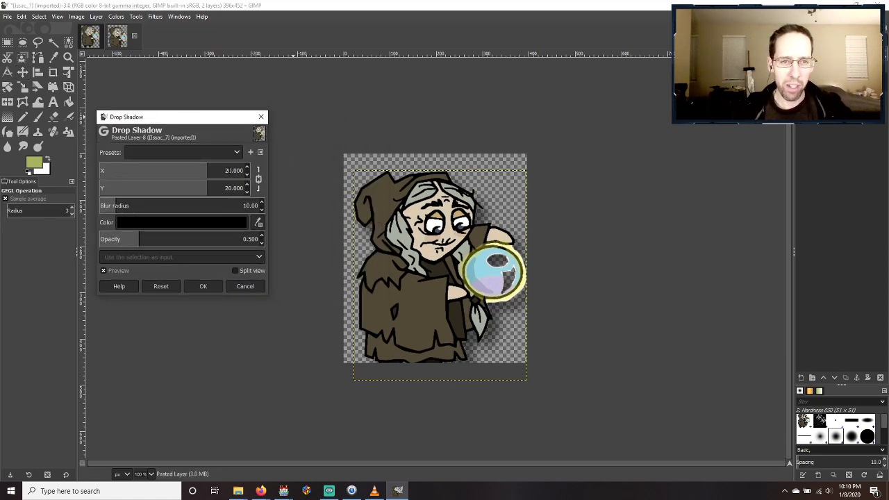
double_click(233, 170)
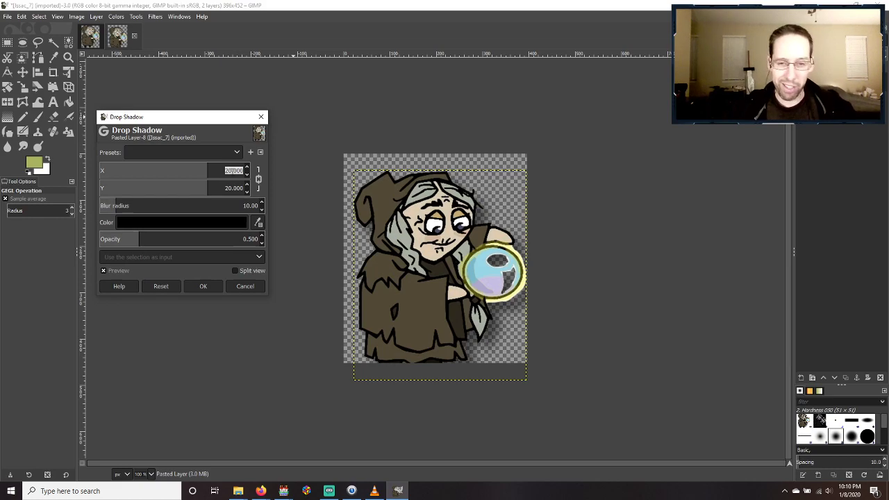
text(7)
key(Tab)
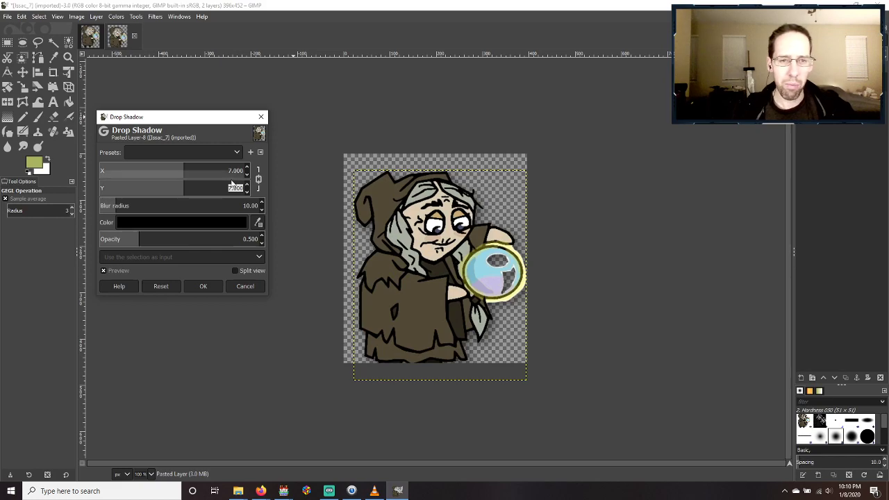
Raise the drop shadow's opacity to about 0.98 and apply the filter to the crone.
click(262, 237)
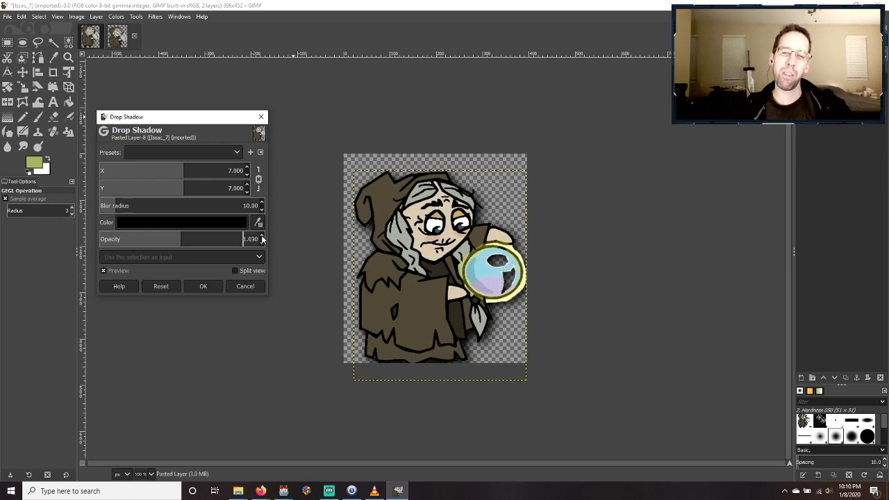
click(262, 242)
click(261, 242)
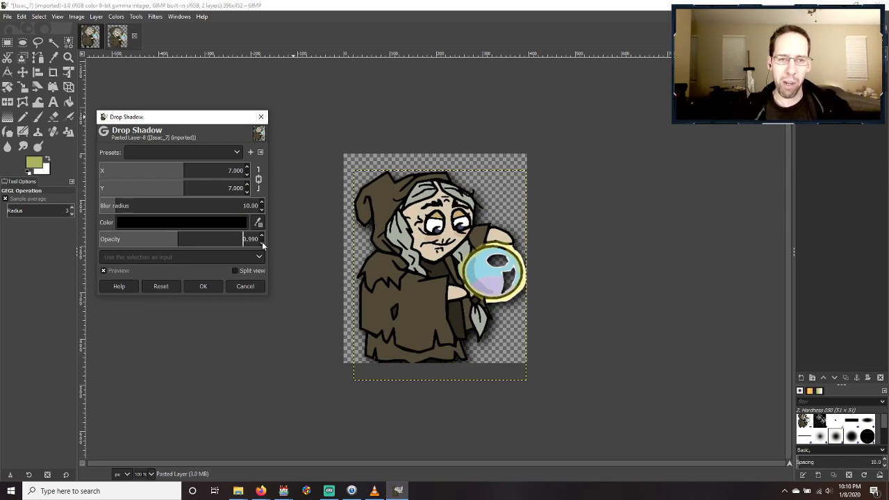
click(262, 242)
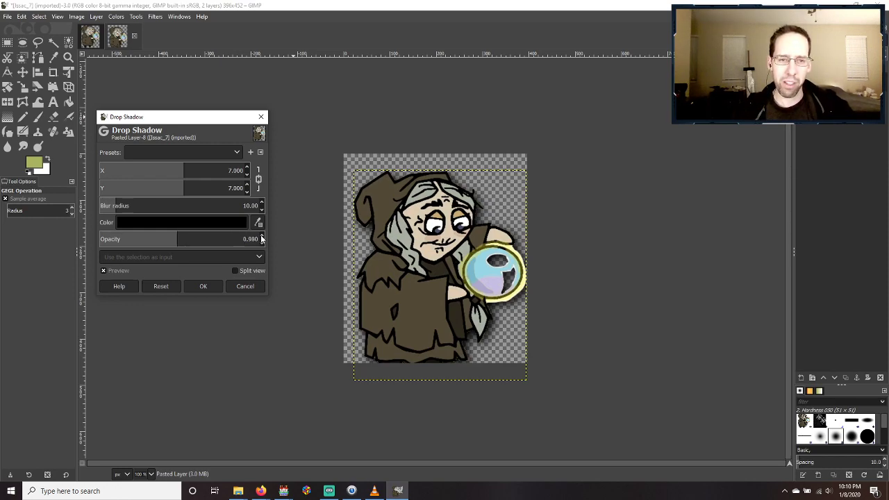
click(202, 287)
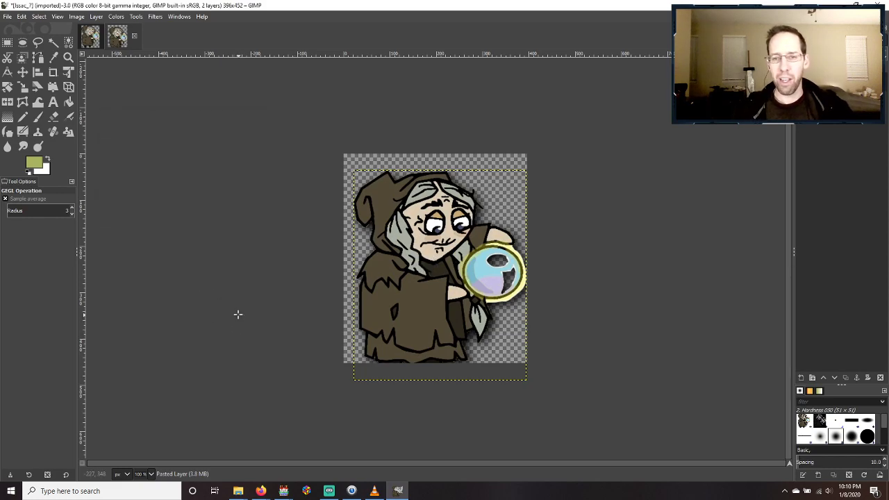
Start exporting the crone image and look through the existing file names in the game's pictures folder for a naming reference.
click(8, 16)
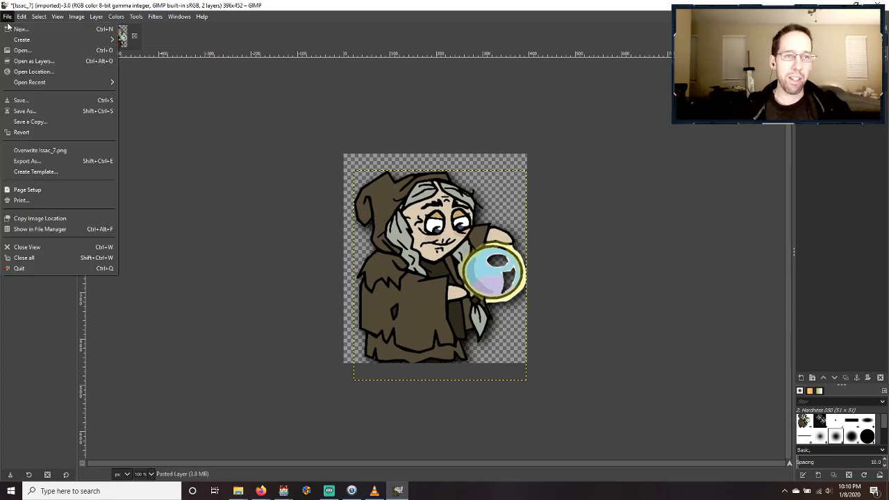
click(46, 160)
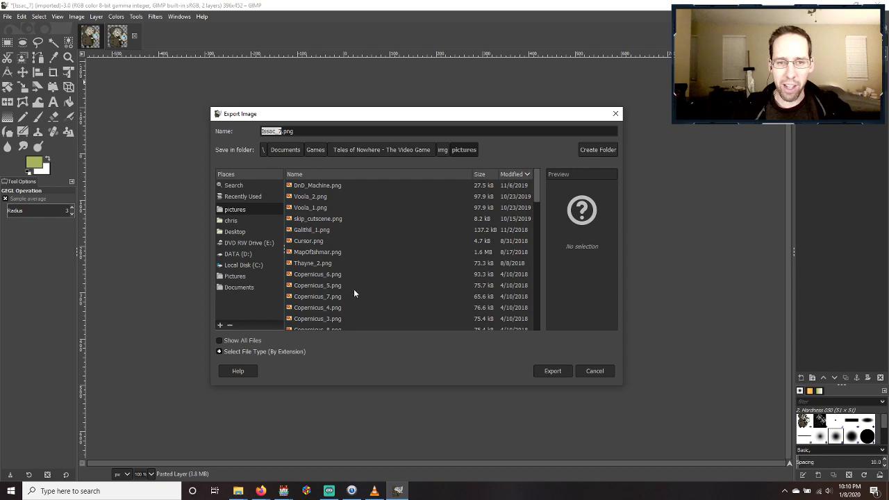
click(271, 131)
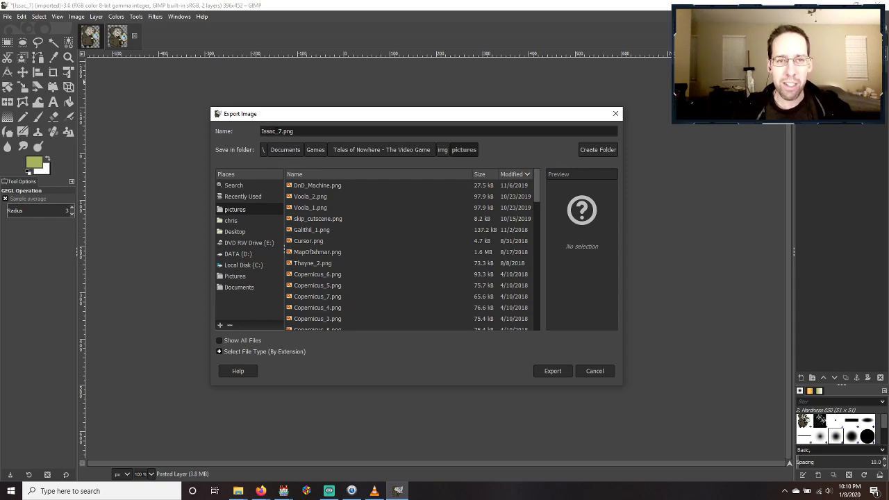
drag(276, 130, 214, 134)
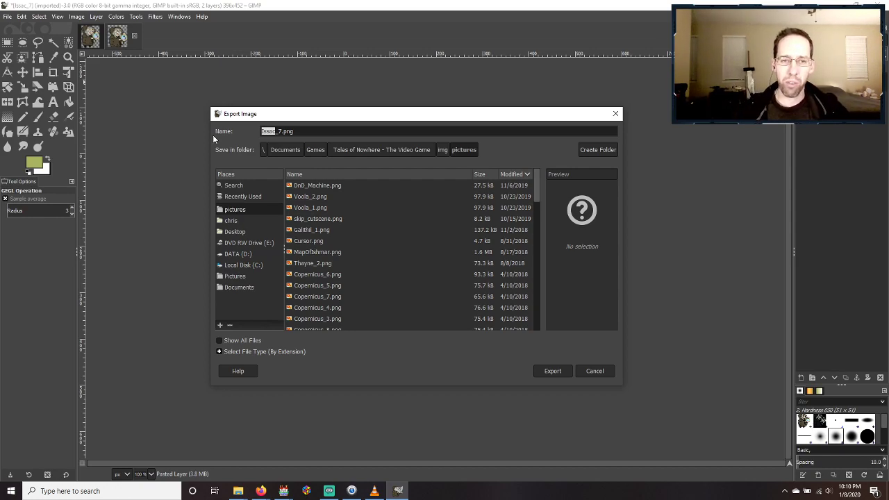
scroll(363, 269, down, 8)
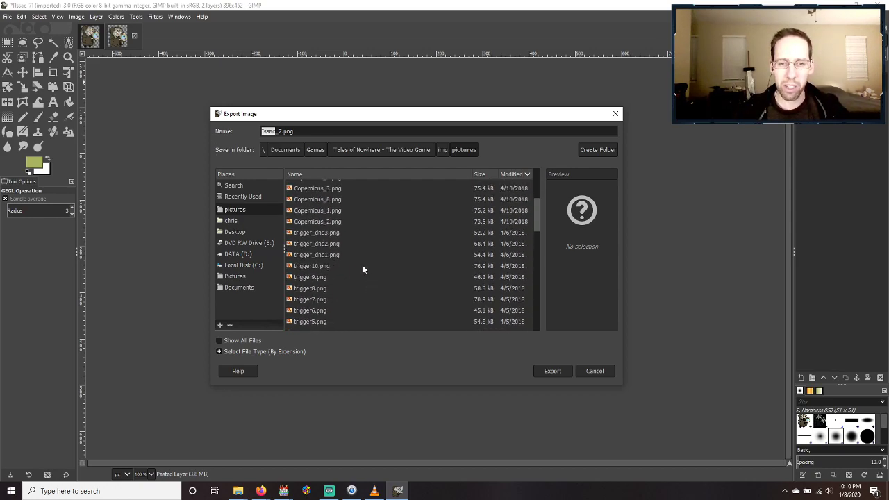
scroll(363, 268, down, 10)
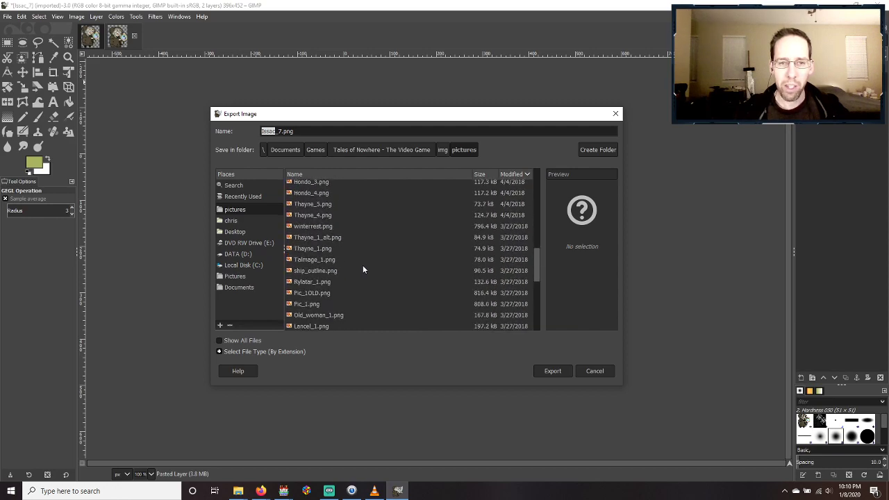
scroll(362, 269, down, 10)
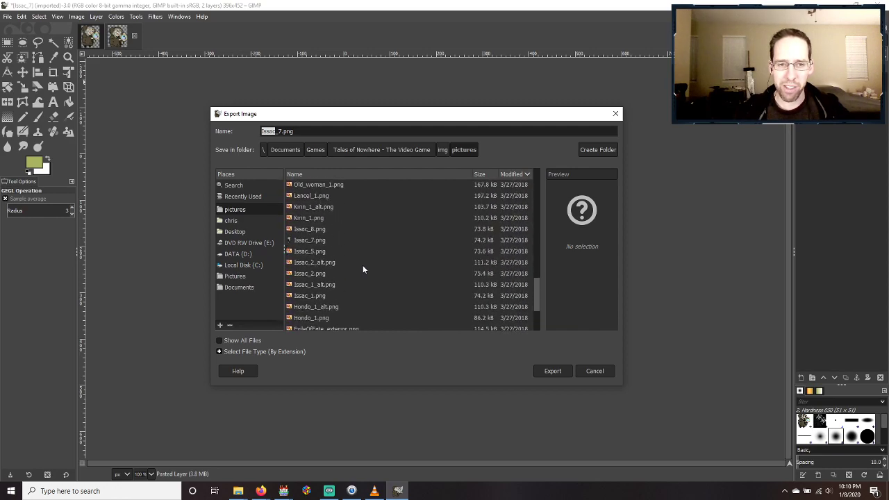
scroll(361, 264, up, 20)
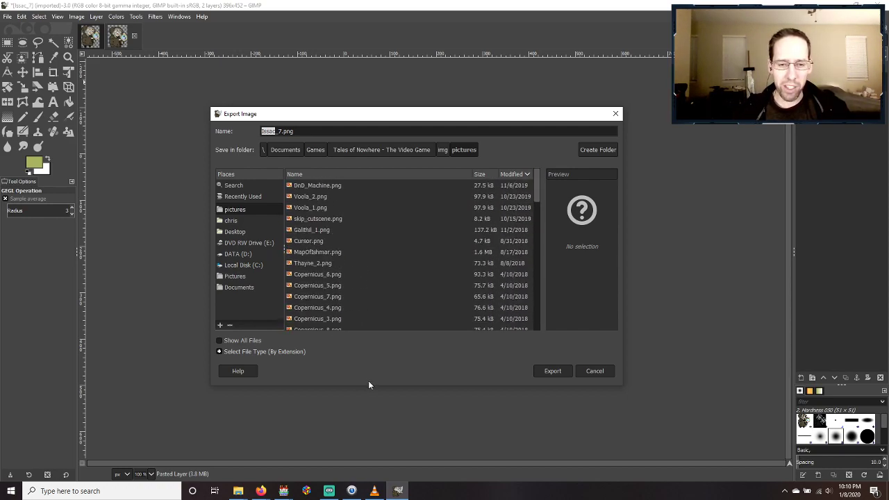
Switch to the castle map in RPG Maker MV and review King Lancel Rufus's event commands around the Crone of Manderwick's text.
click(291, 488)
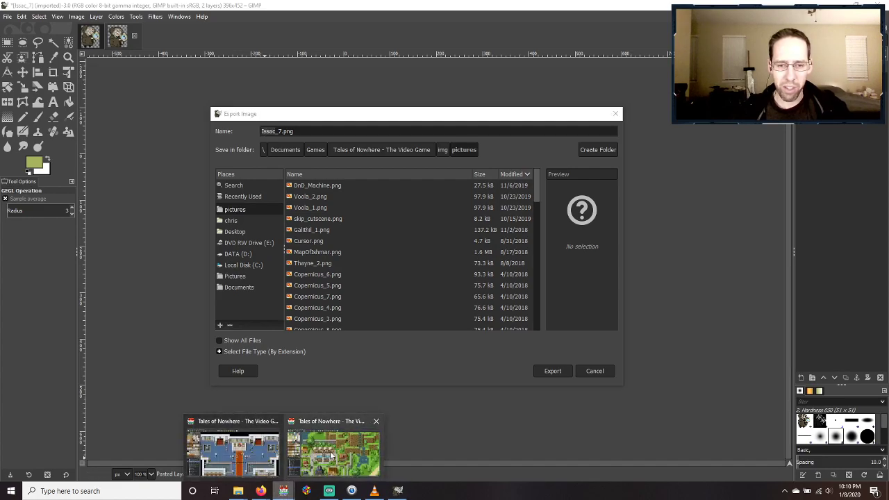
click(233, 452)
click(424, 326)
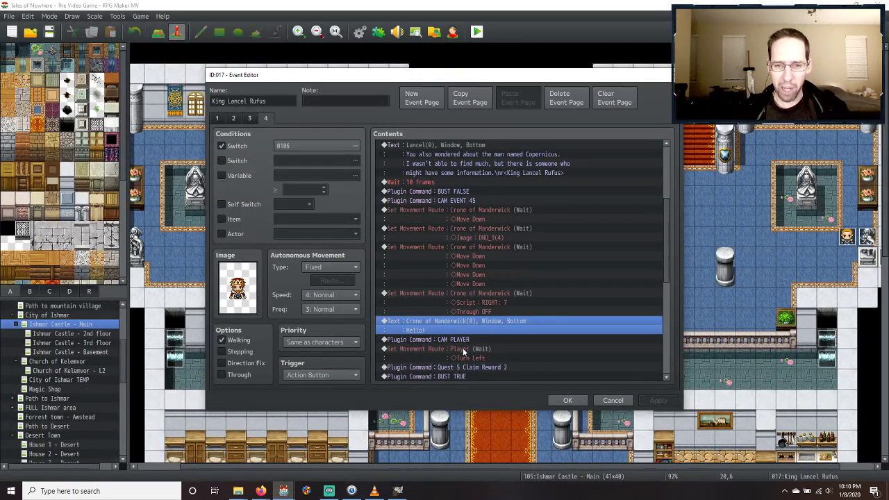
scroll(496, 332, down, 2)
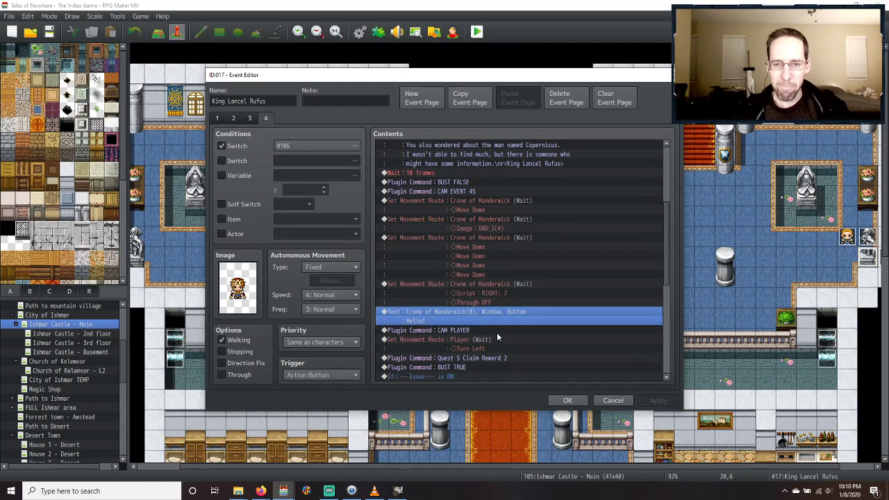
scroll(497, 333, up, 2)
scroll(497, 332, up, 1)
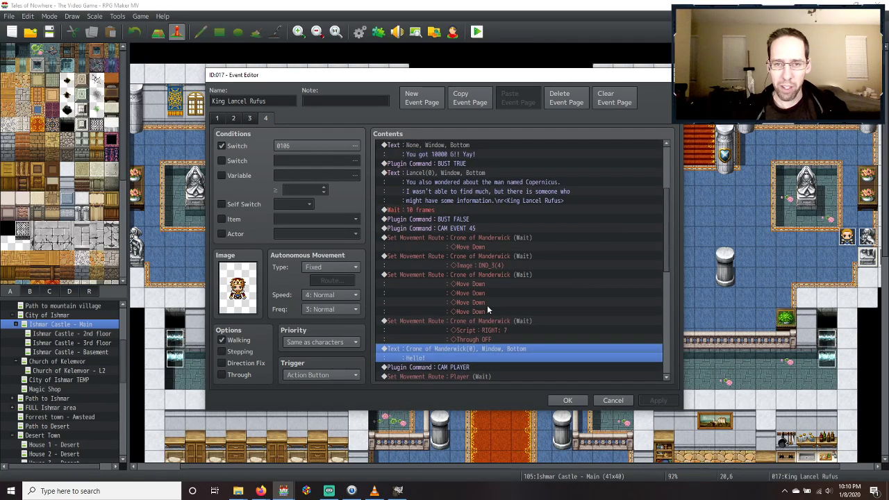
Delete the BUST FALSE plugin command before CAM EVENT 45 in King Lancel Rufus's event and accept the event changes.
click(457, 219)
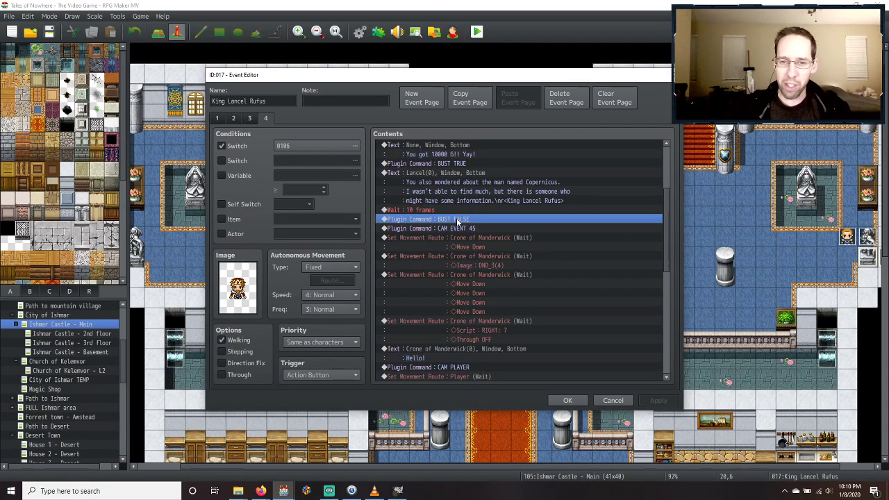
key(Delete)
click(568, 401)
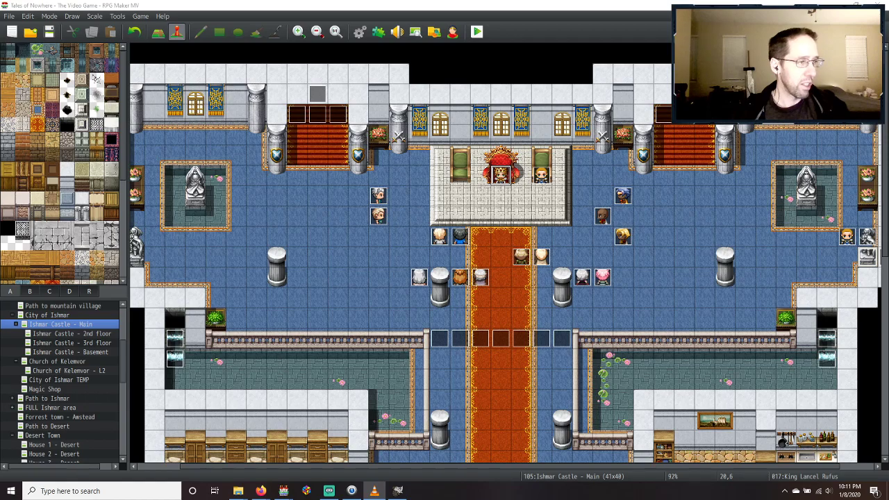
Launch a playtest of Tales of Nowhere and switch the game to full screen.
key(alt+Tab)
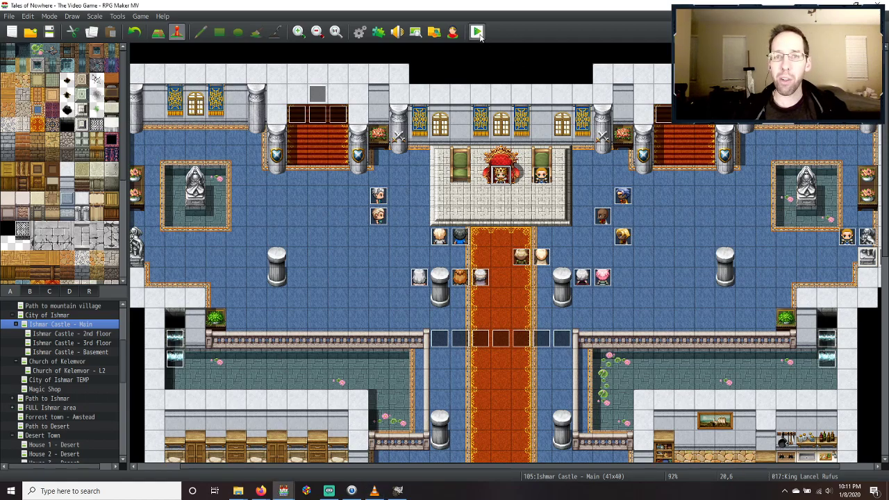
key(alt+F4)
click(406, 259)
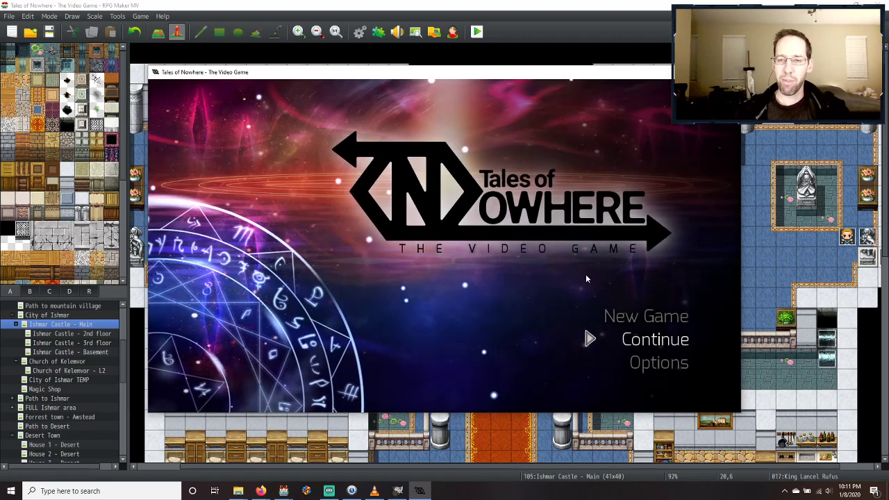
key(F4)
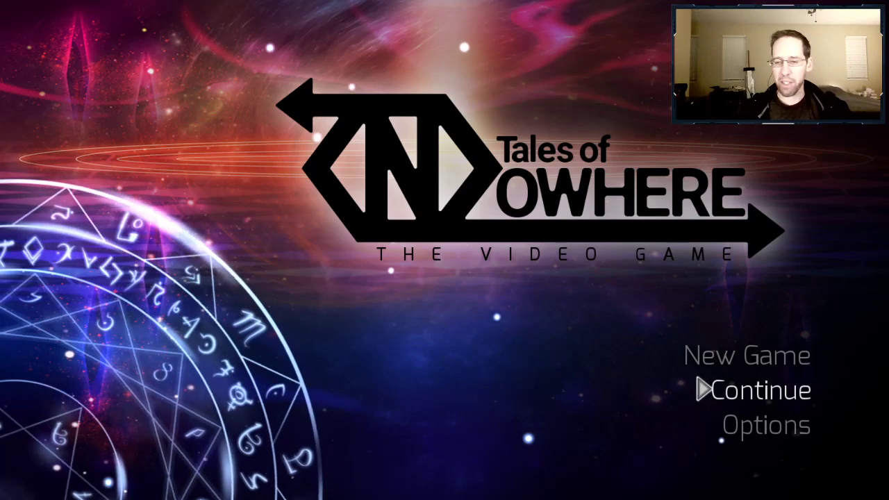
Load File 1 in the playtest, play King Lancel Rufus's dialogue through the crone's scene, and quit the game.
key(Return)
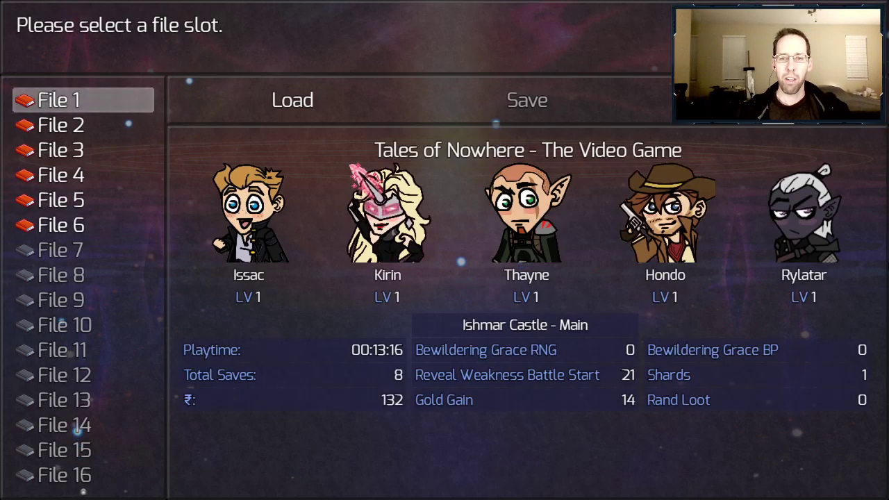
key(Return)
key(Return)
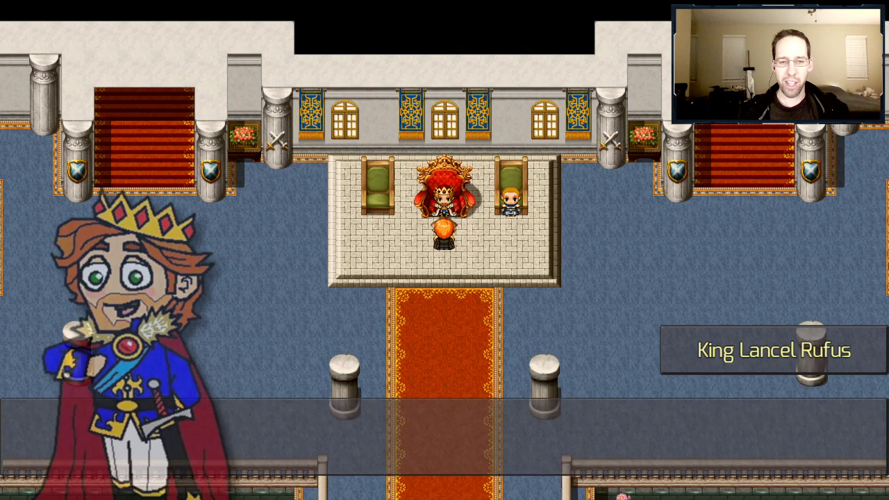
key(Return)
key(Return)
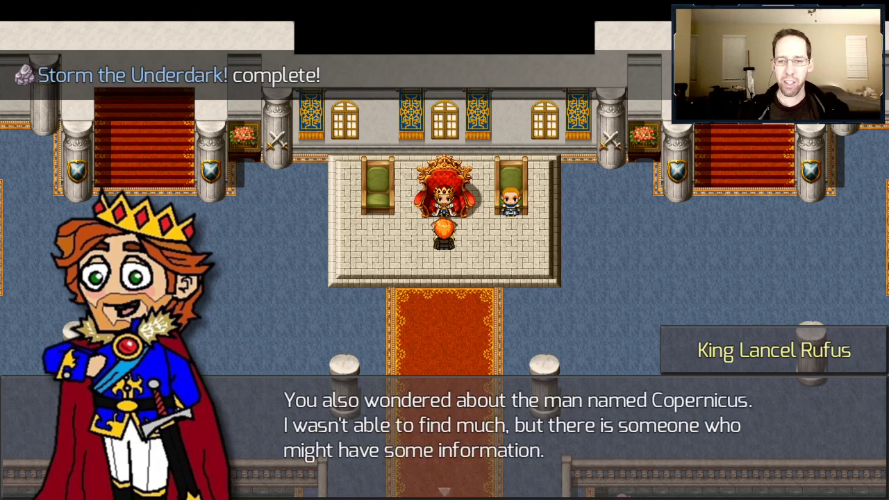
key(Return)
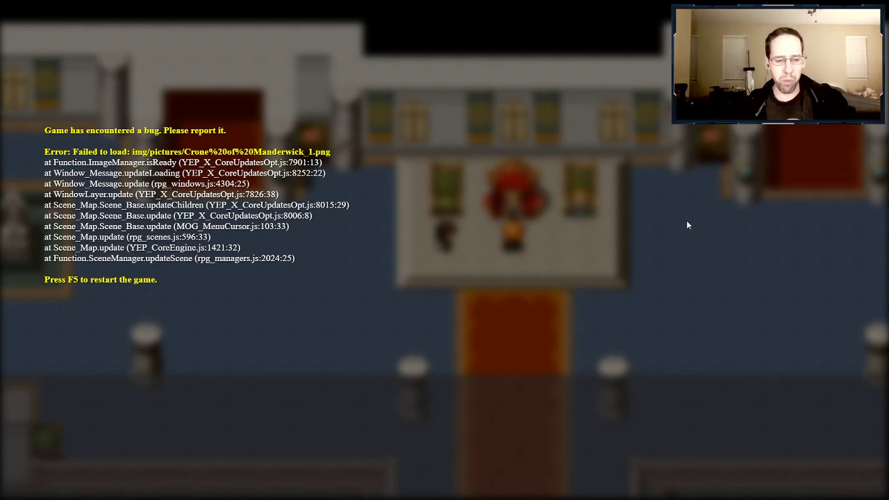
key(alt+F4)
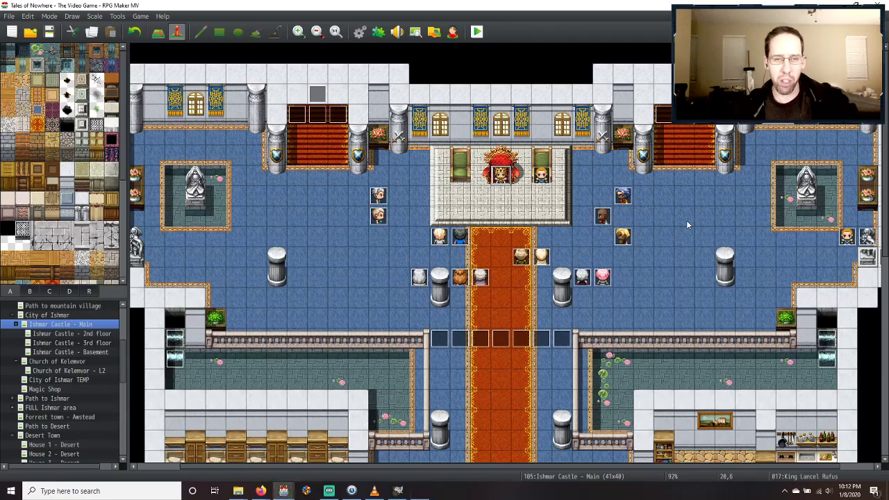
Switch to GIMP and name the export file Crone of Manderwick_1.png in the game's pictures folder.
click(398, 491)
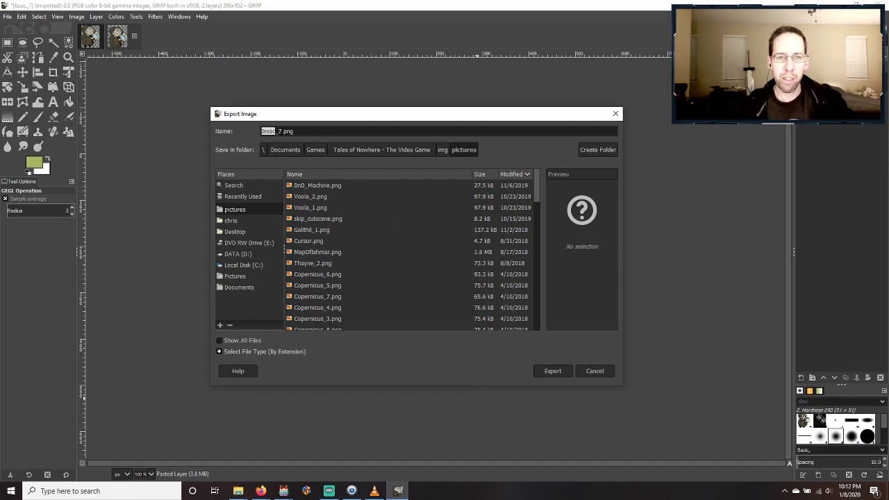
drag(278, 131, 234, 136)
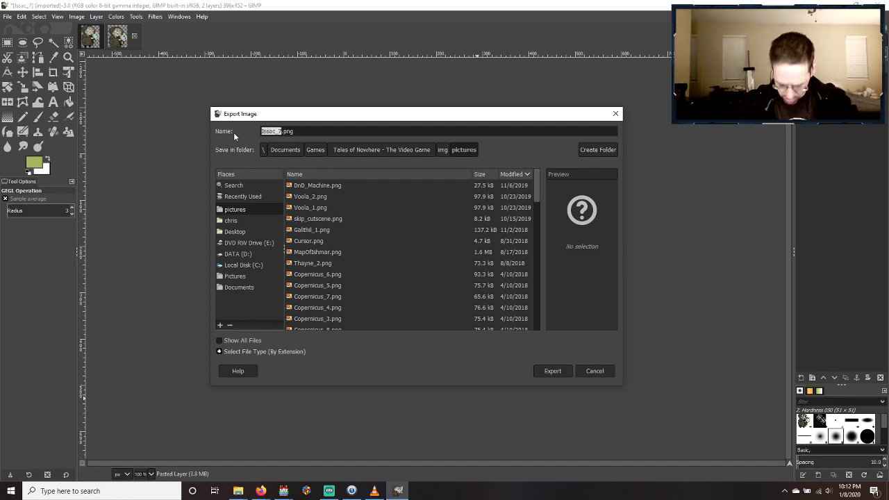
text(Crone o)
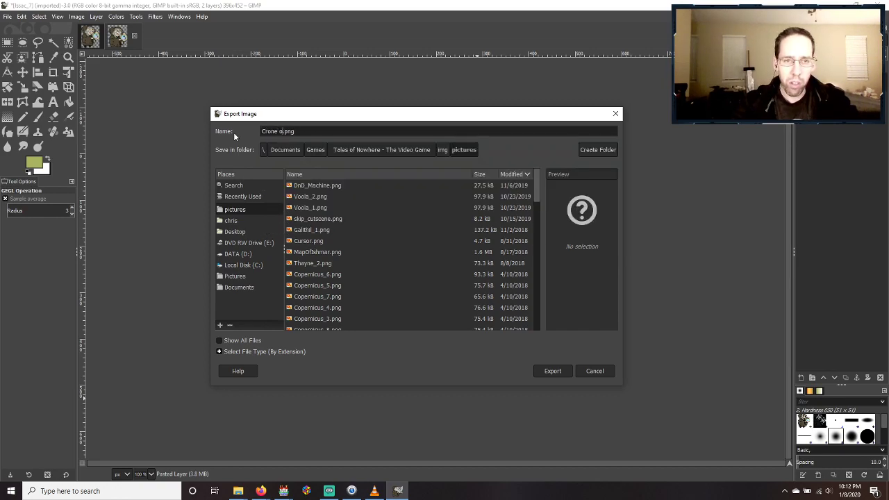
text(f Manderwick)
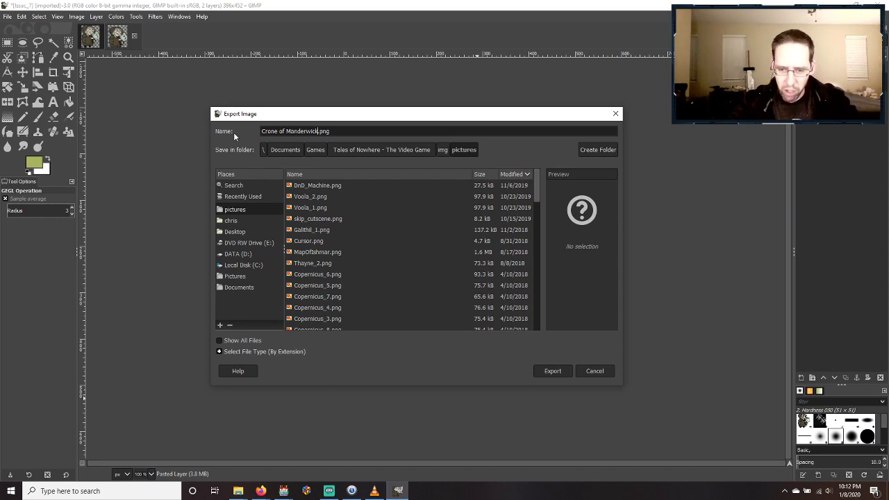
text(_1)
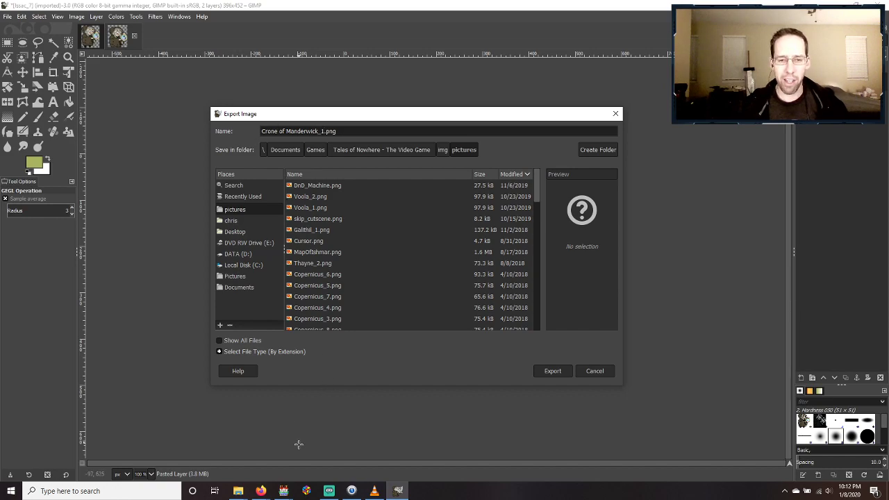
Switch to RPG Maker MV and rename the Crone of Manderwick event to crone_of_manderwick, applying the change.
mouse_move(284, 491)
click(250, 459)
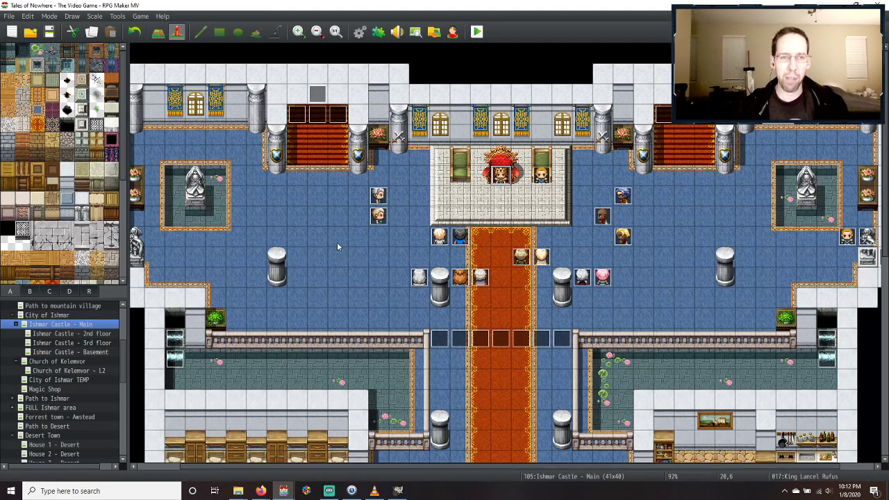
double_click(314, 92)
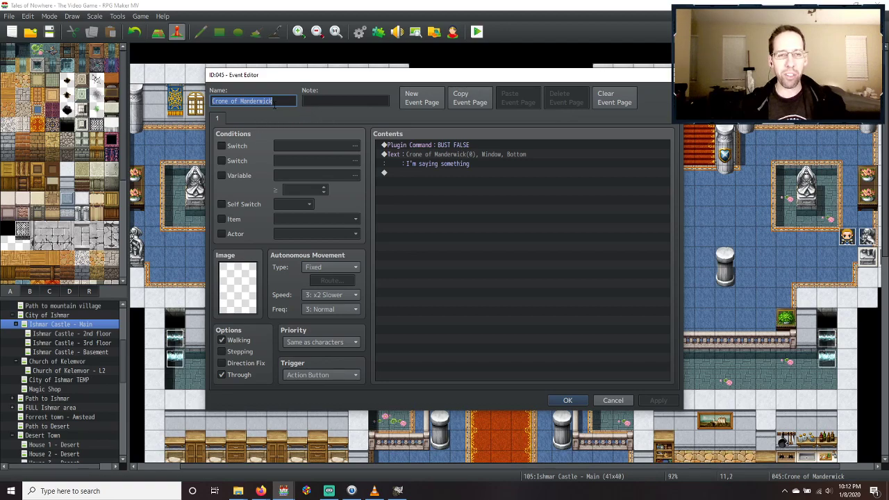
key(End)
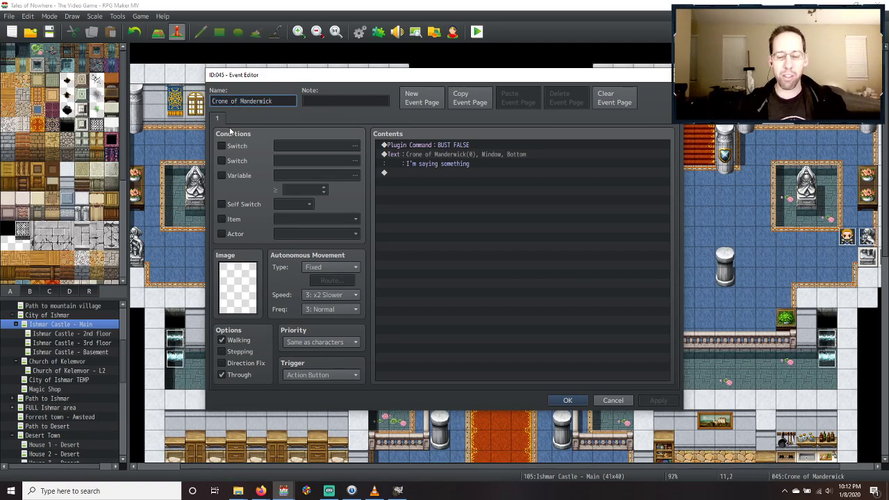
key(BackSpace)
text(_)
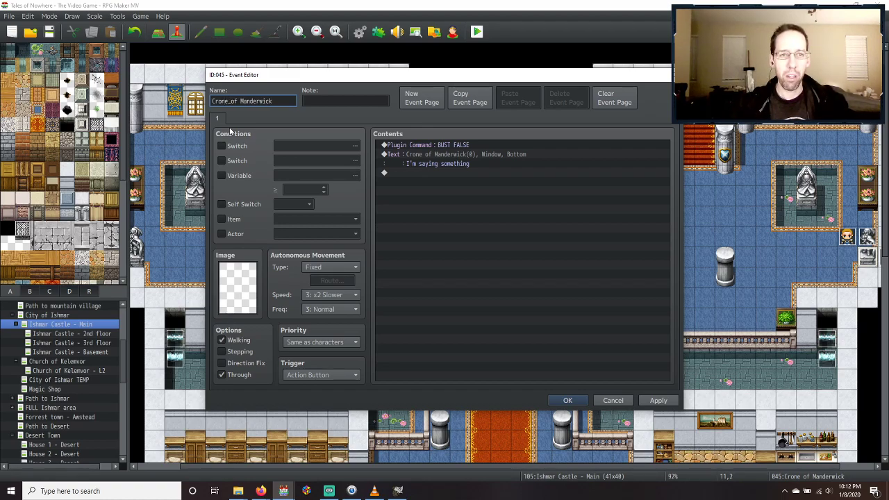
key(BackSpace)
text(c)
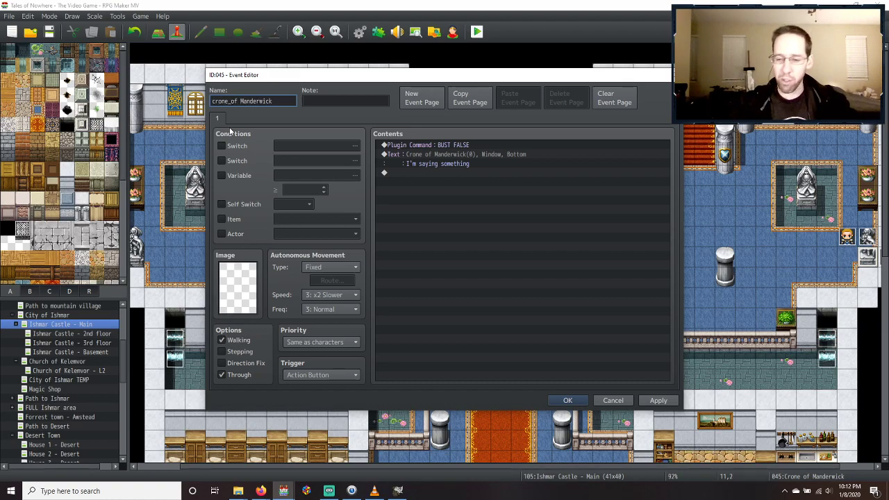
key(Right)
key(Right)
key(Right)
key(Right)
key(Right)
key(Right)
key(Right)
key(Right)
key(BackSpace)
text(_)
key(Right)
key(BackSpace)
text(m)
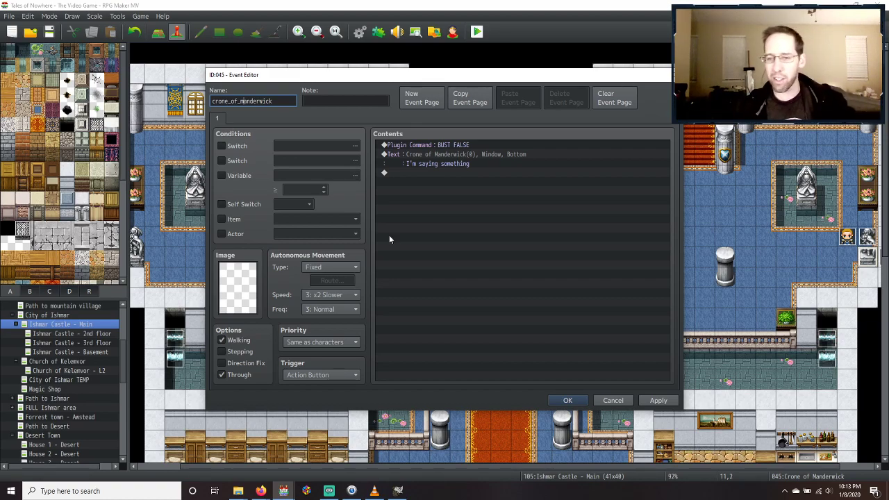
click(657, 400)
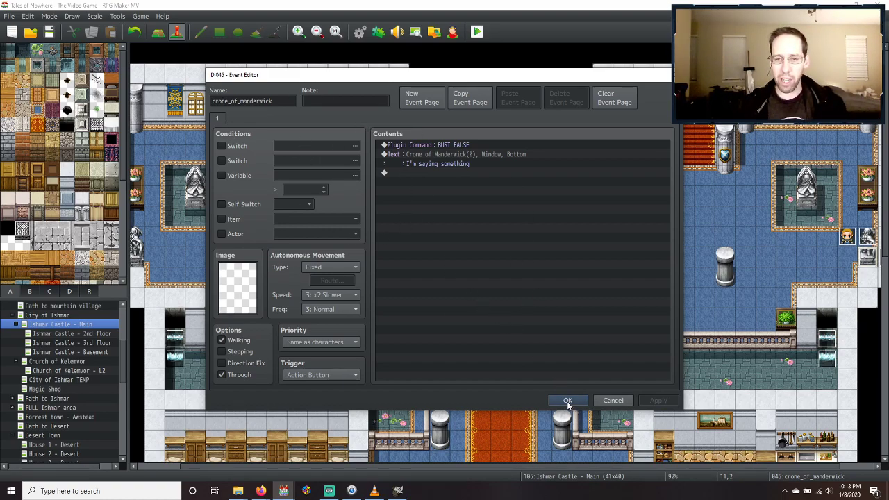
Copy the event name crone_of_manderwick and close the event editor, accepting the changes.
double_click(241, 101)
key(ctrl+c)
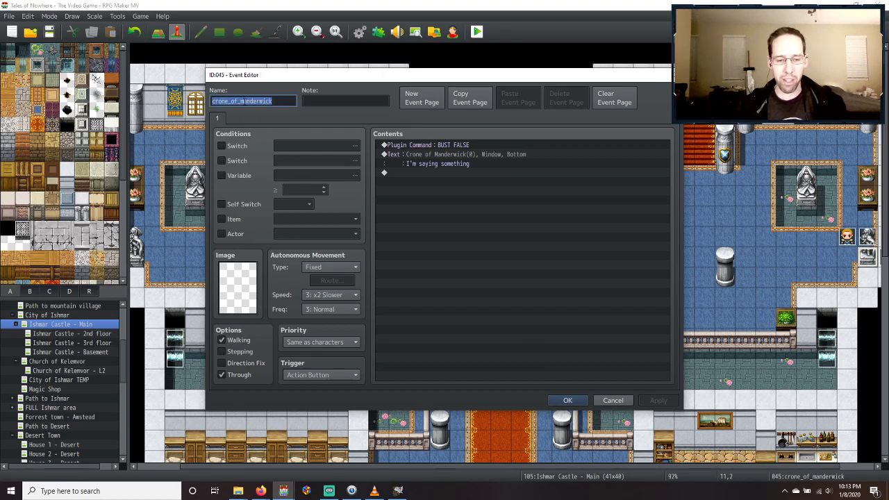
click(567, 401)
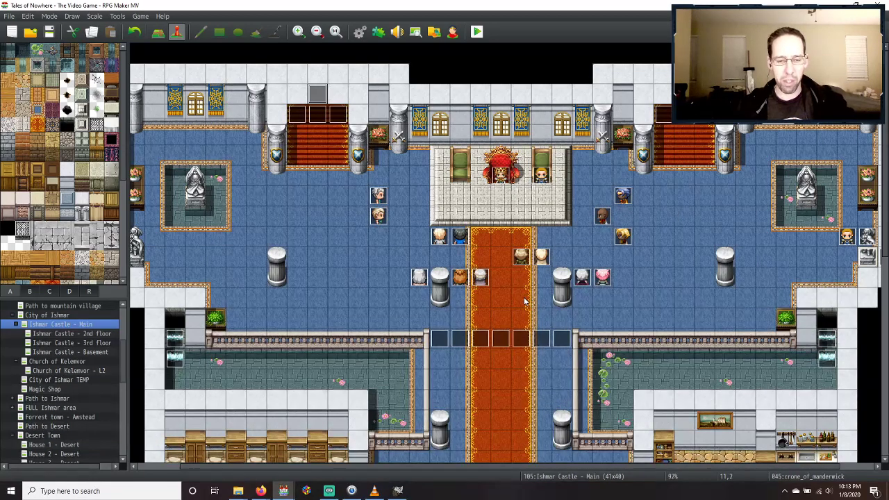
Switch to GIMP, rename the export file crone_of_manderwick_1.png using the copied name, and export it as PNG with the offered settings.
key(alt+Tab)
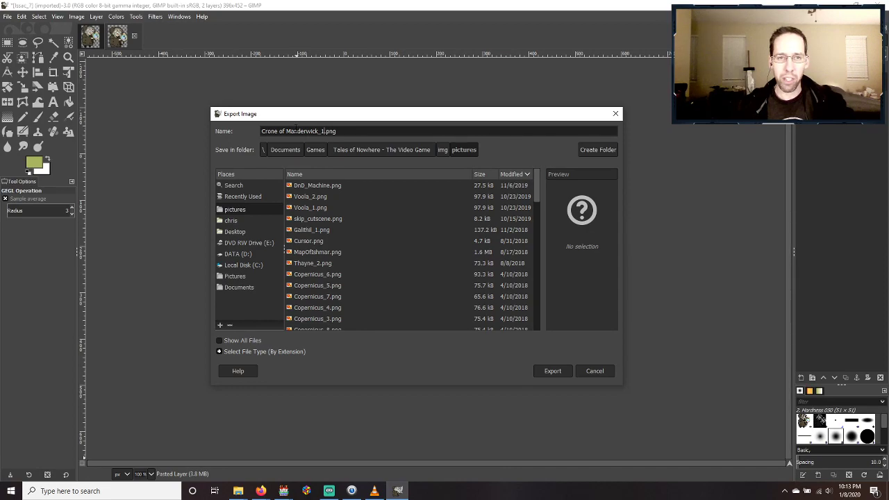
double_click(295, 131)
click(317, 131)
drag(319, 130, 183, 135)
key(ctrl+v)
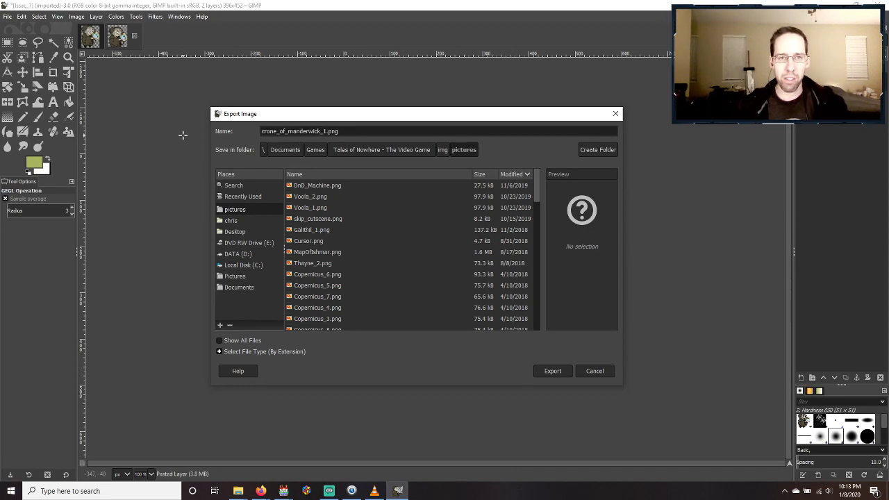
click(556, 372)
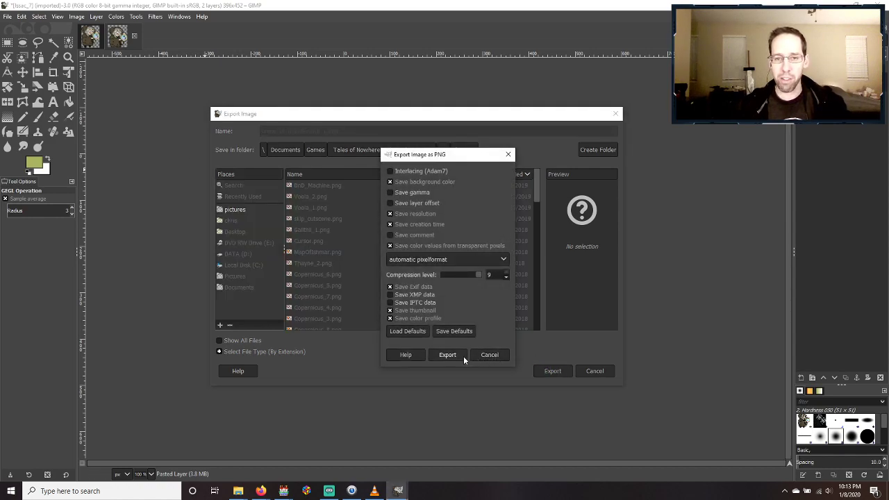
click(464, 357)
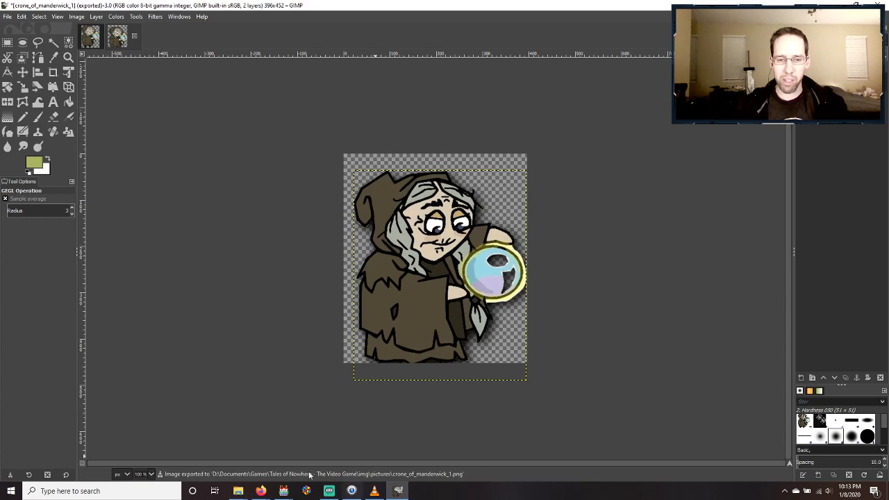
Switch to RPG Maker MV and launch a new playtest of Tales of Nowhere.
click(283, 491)
click(233, 451)
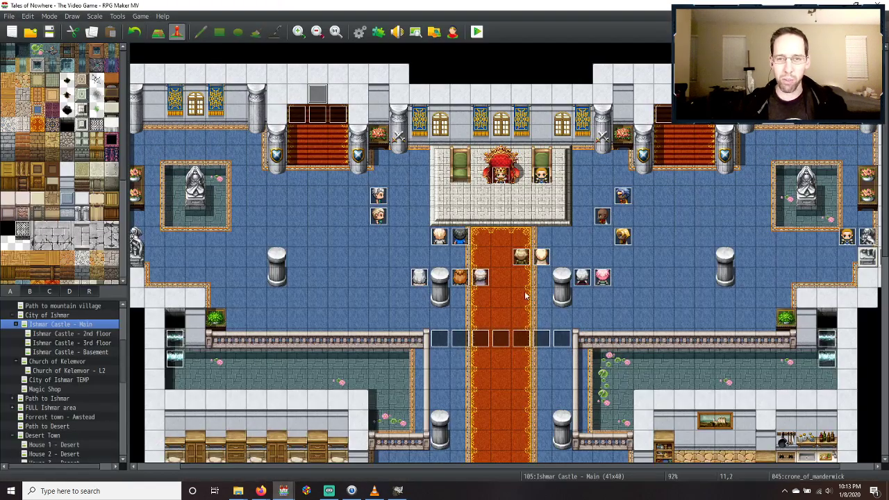
click(477, 32)
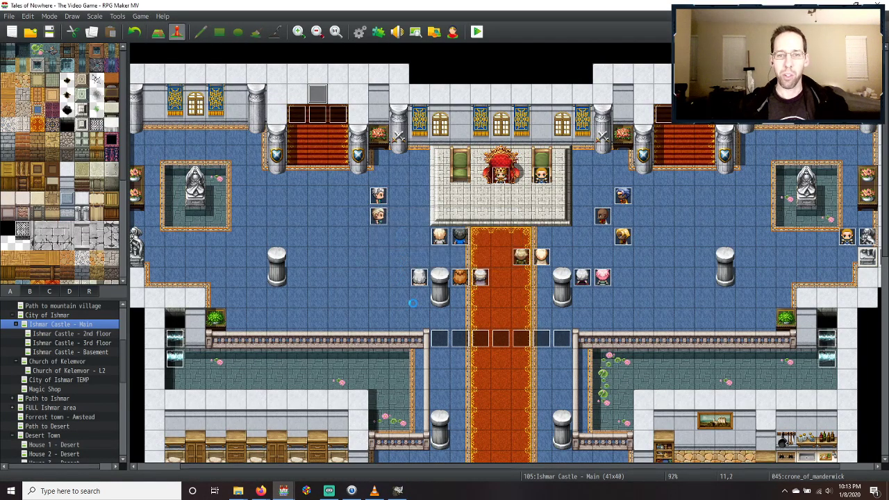
click(406, 258)
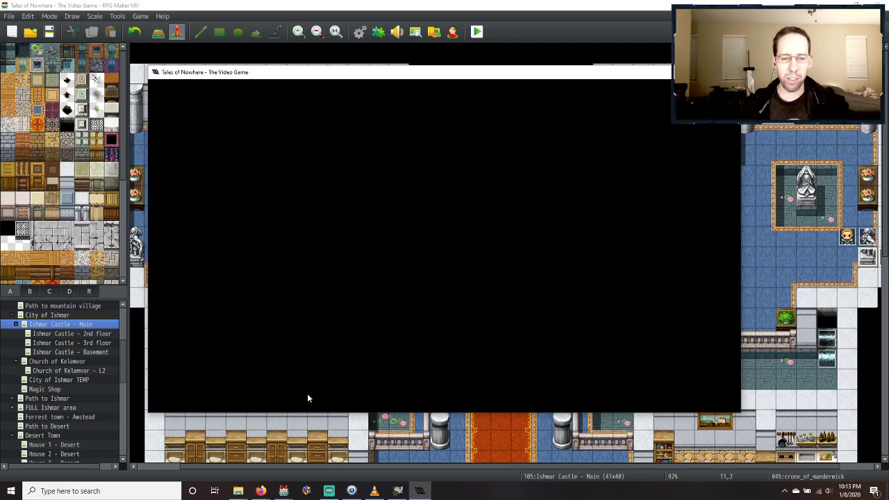
Check in GIMP's export dialog that the crone PNG is in the game's pictures folder, and cancel without exporting.
click(398, 490)
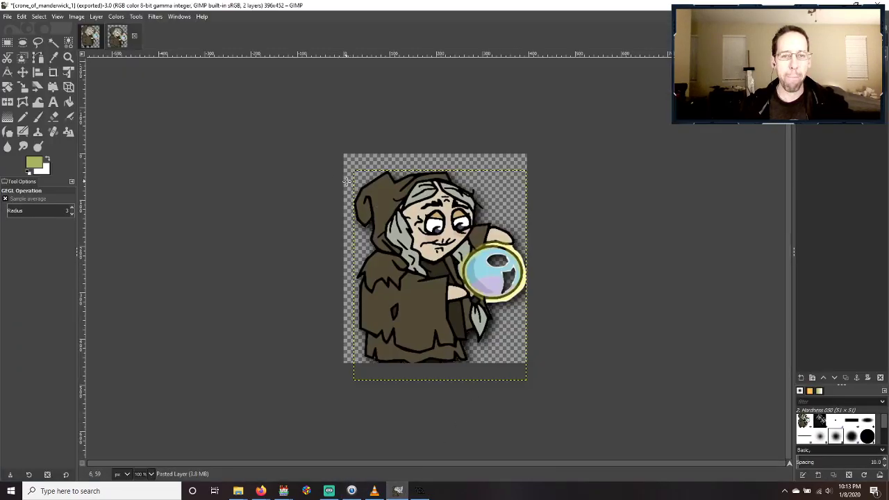
click(7, 16)
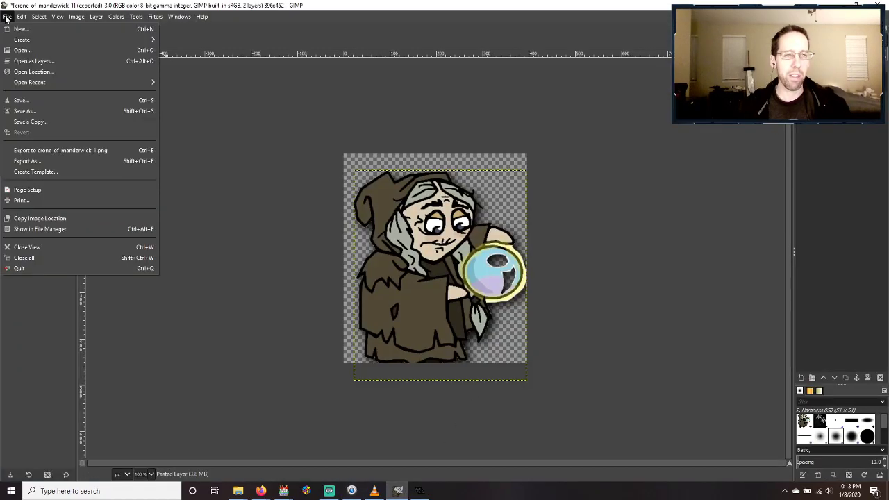
click(31, 159)
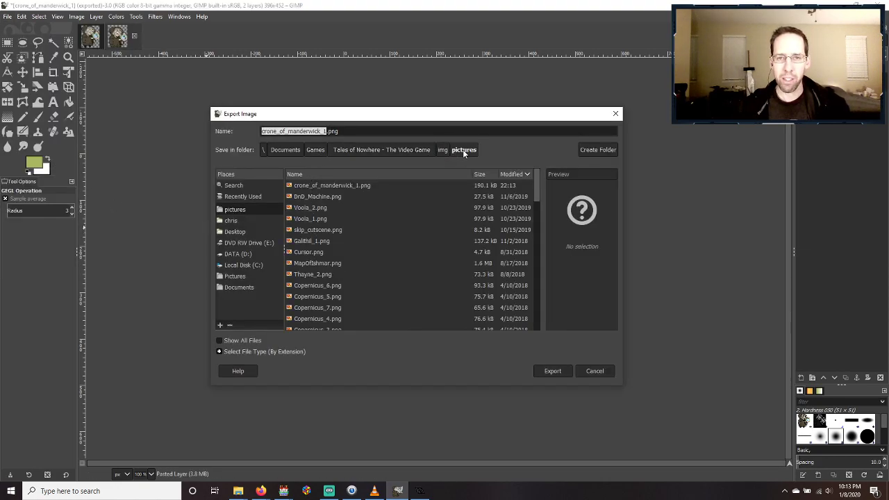
click(590, 371)
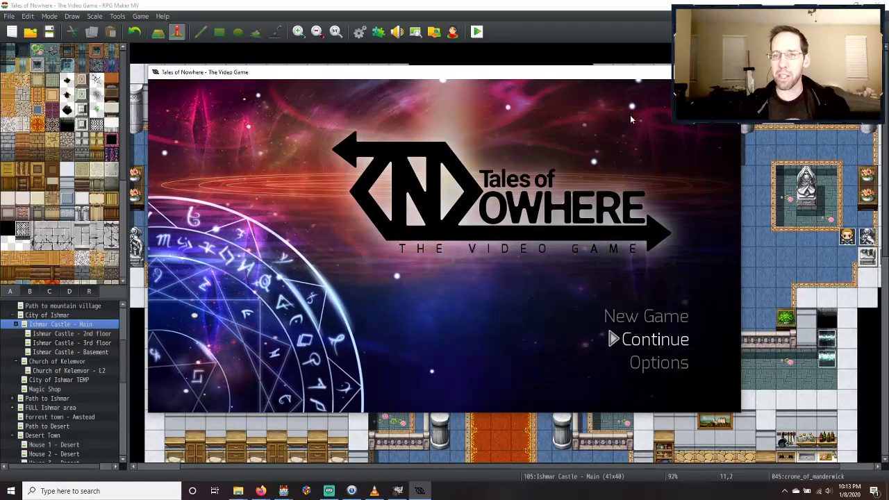
Switch the playtest to full screen and start a new game.
key(F4)
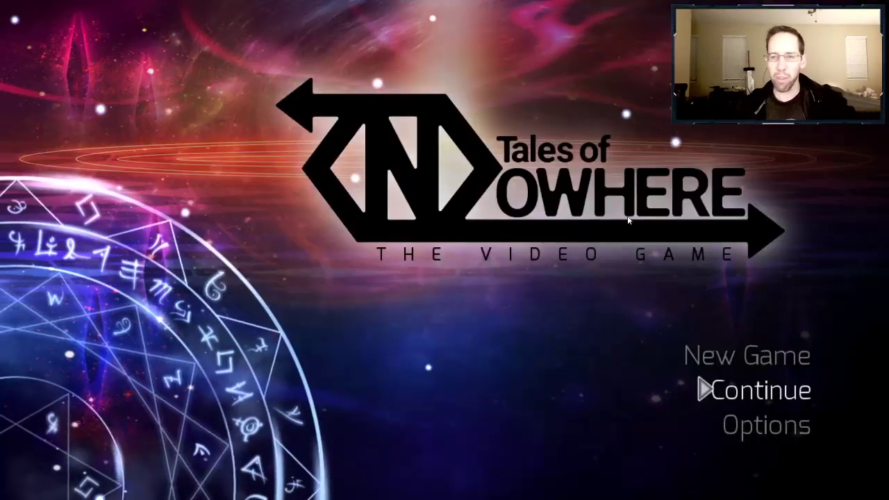
key(Up)
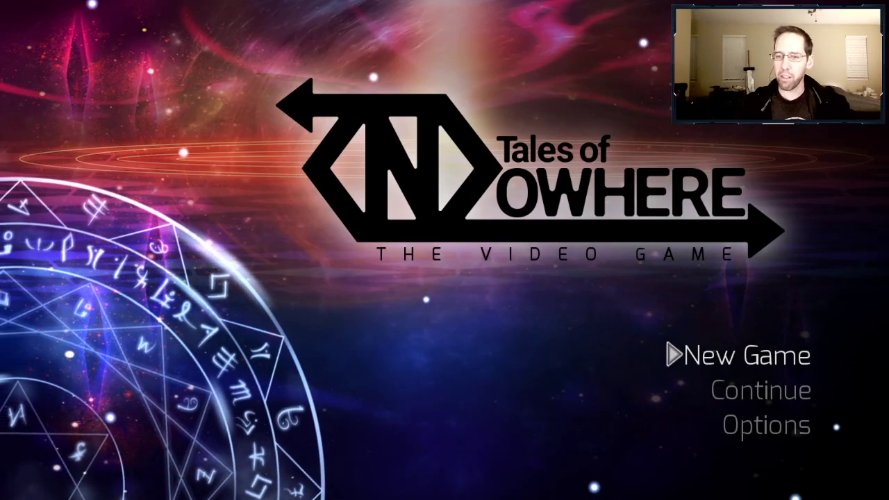
key(Return)
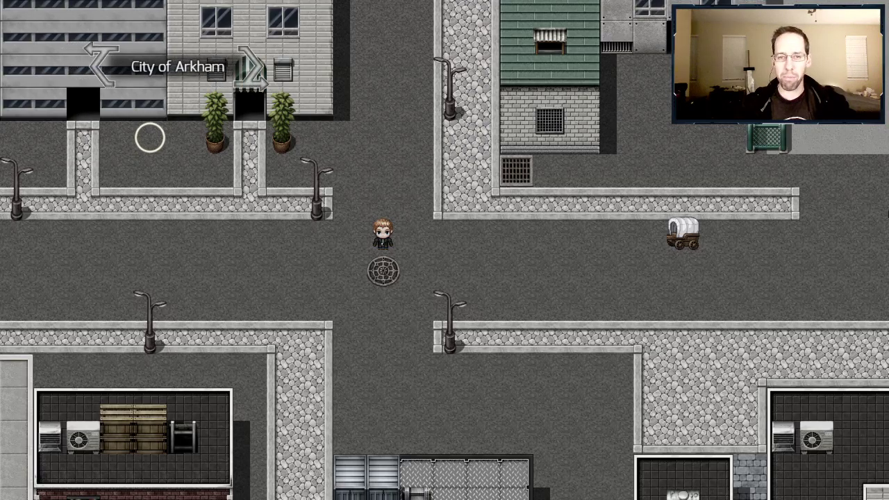
Quit the newly started game from its in-game menu and return to the title screen.
key(Escape)
key(Left)
key(Left)
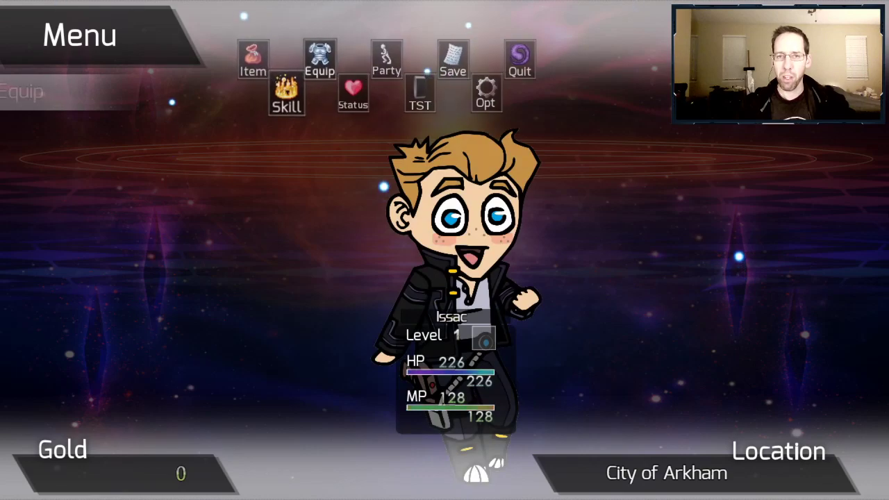
key(Left)
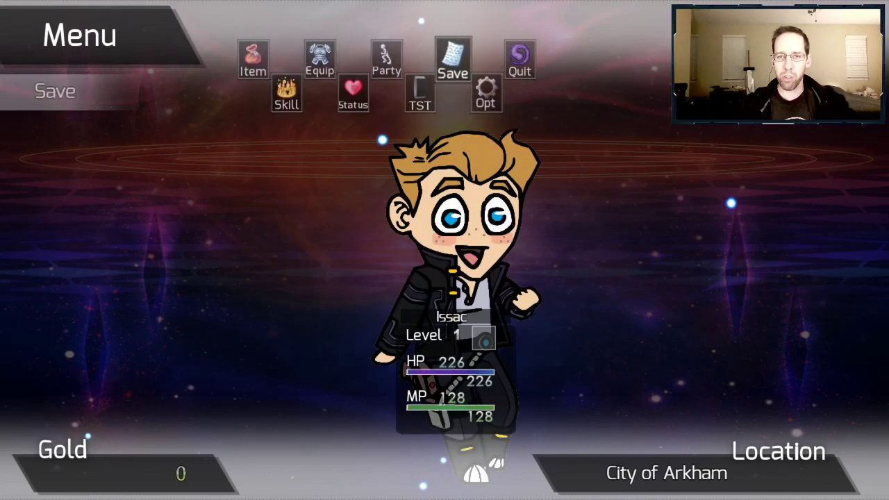
key(Right)
key(Right)
key(Return)
key(Return)
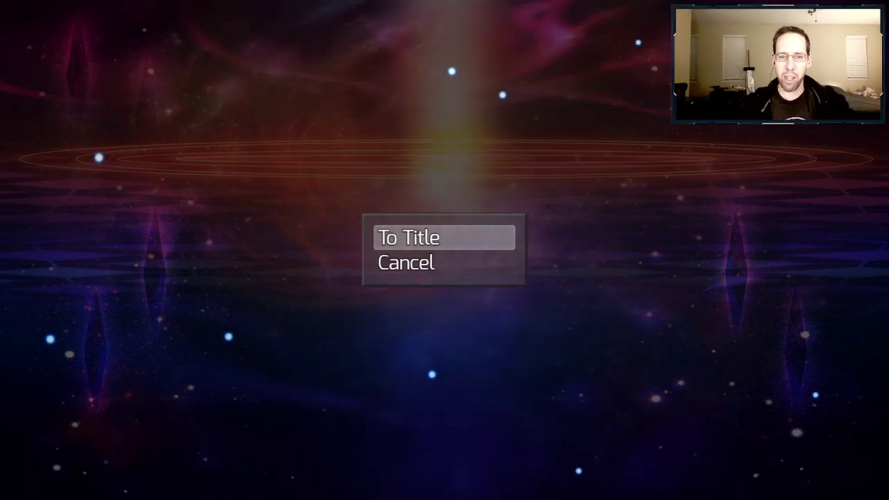
Continue from the title screen by loading the Ishmar Castle save in File 1.
key(Down)
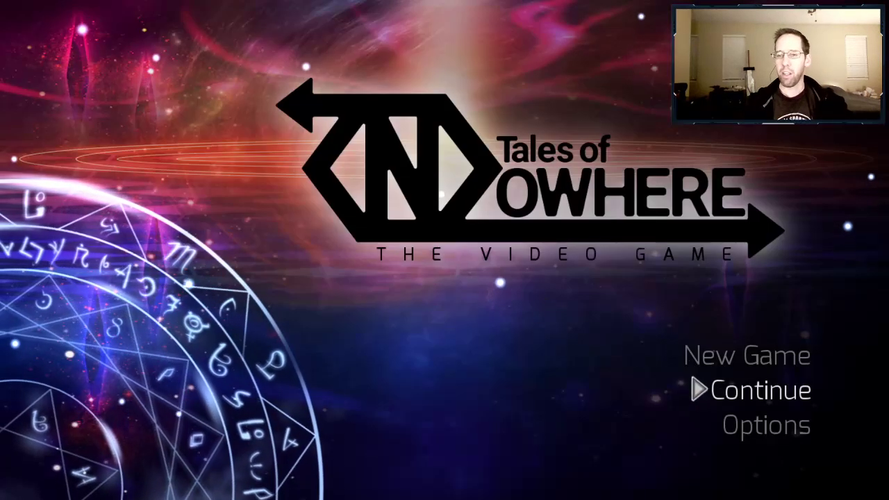
key(Return)
key(Return)
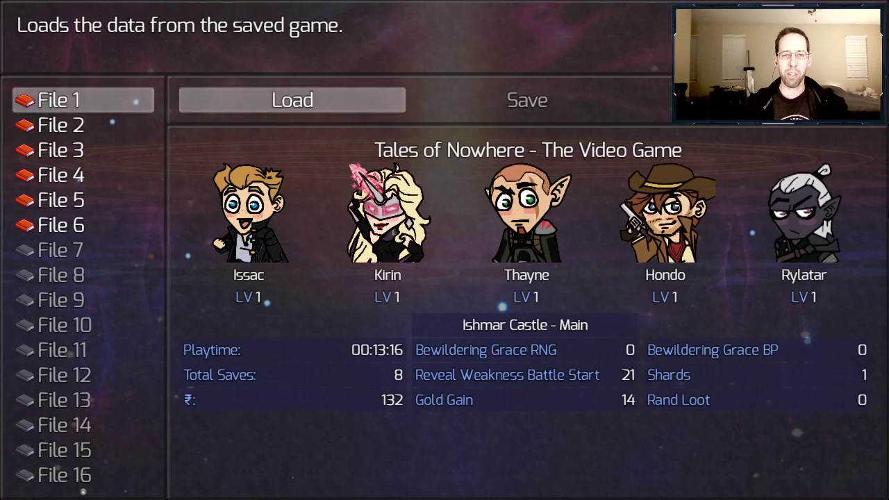
key(Return)
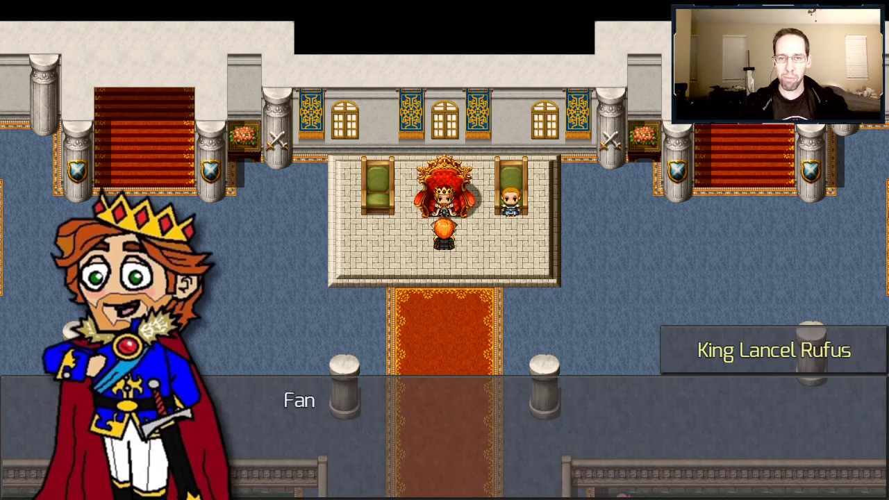
Play through the king's dialogue to the crone's scene to test her bust, and close the playtest.
key(Return)
key(Return)
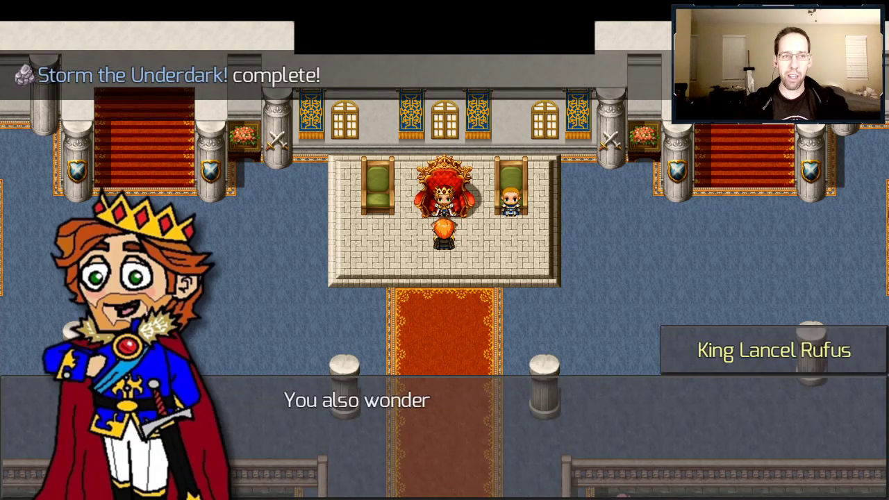
key(Return)
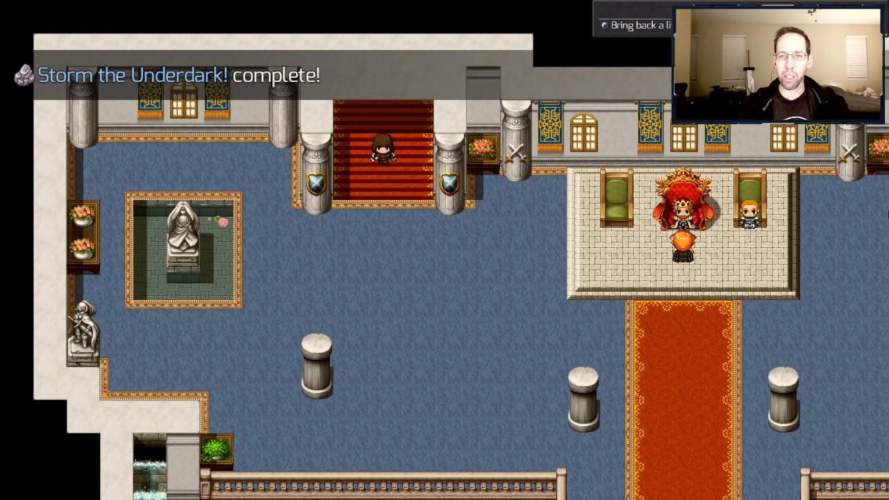
key(Down)
key(Right)
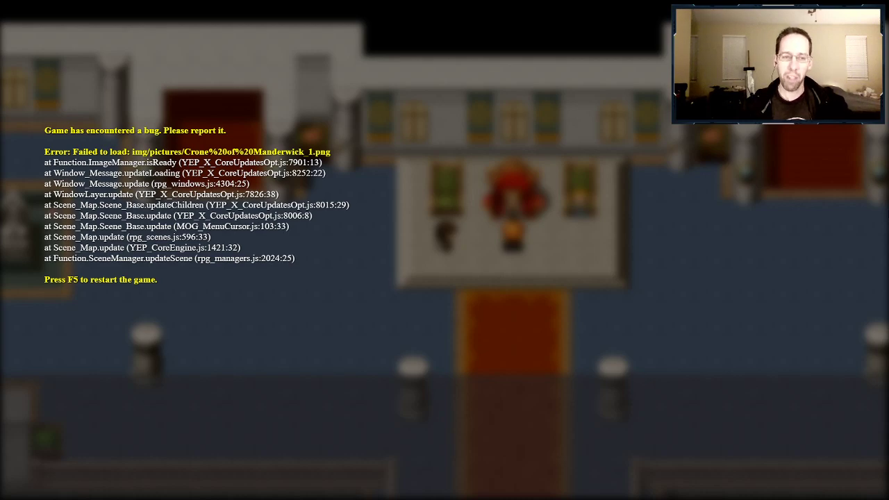
key(alt+F4)
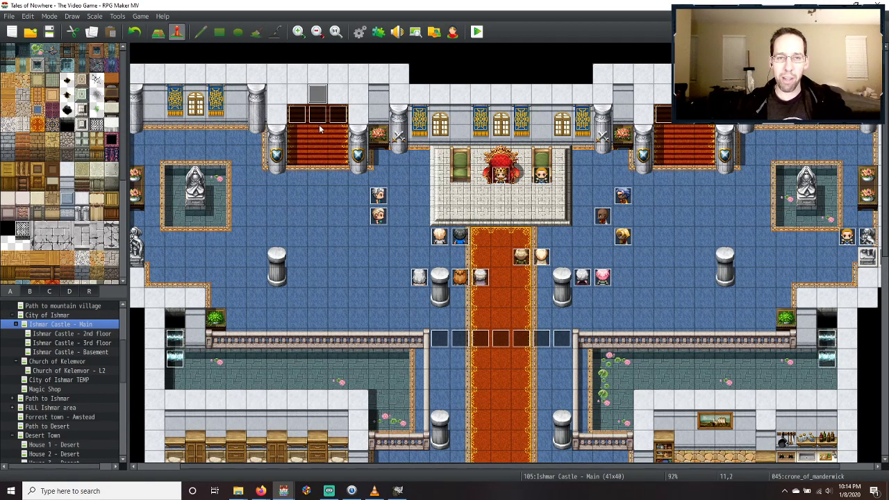
Check the face name used by the crone_of_manderwick event's text message, and close the event without changing it.
double_click(319, 124)
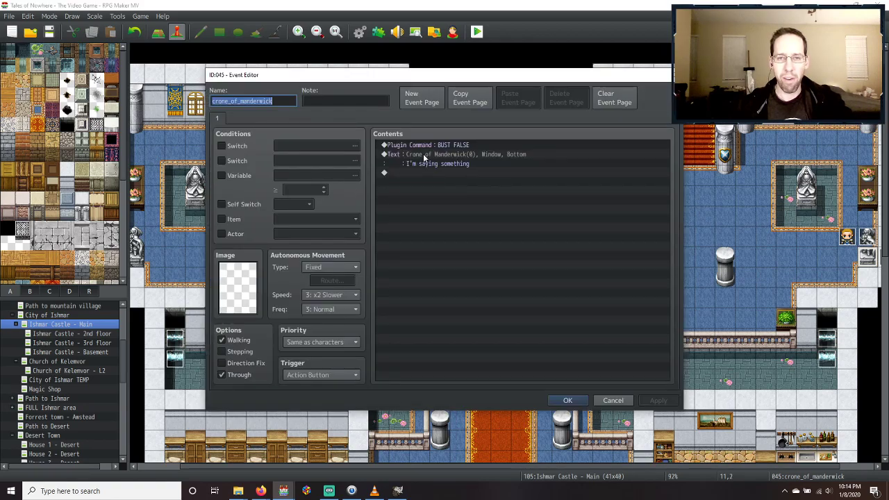
double_click(423, 155)
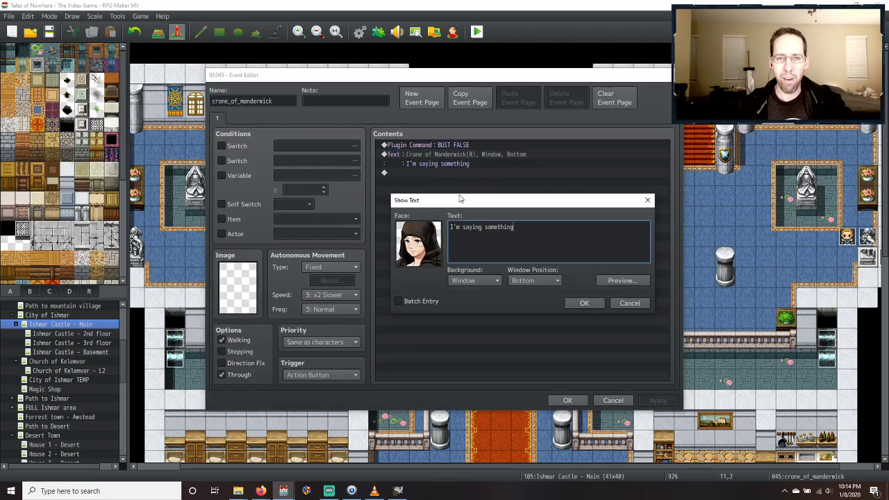
click(426, 252)
click(630, 303)
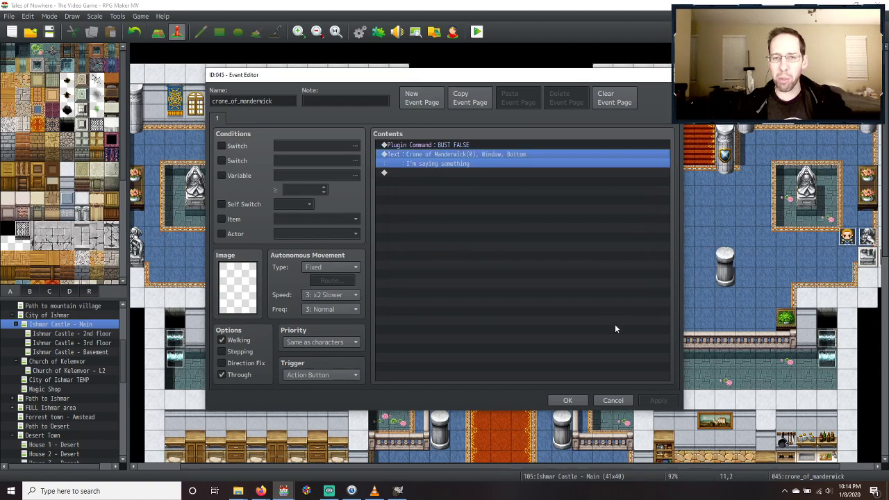
click(612, 403)
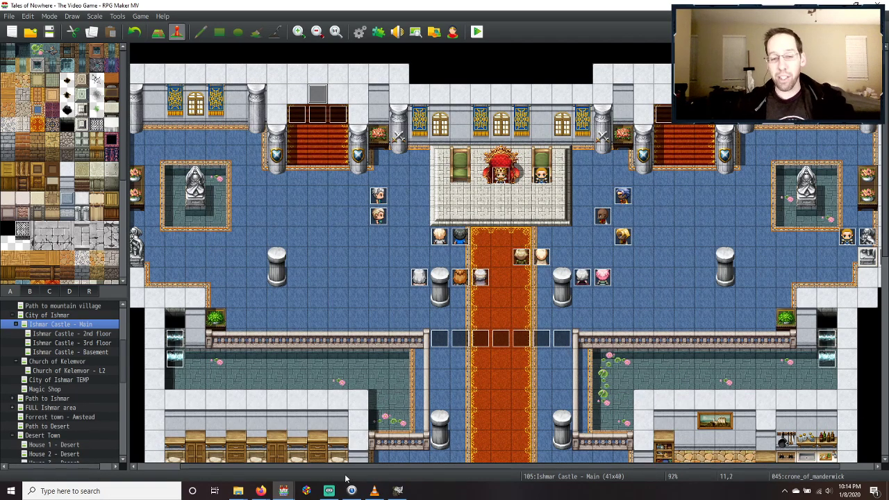
Switch to GIMP and export the crone image to the game's pictures folder as Crone of Manderwick_1.png with the offered settings.
click(398, 490)
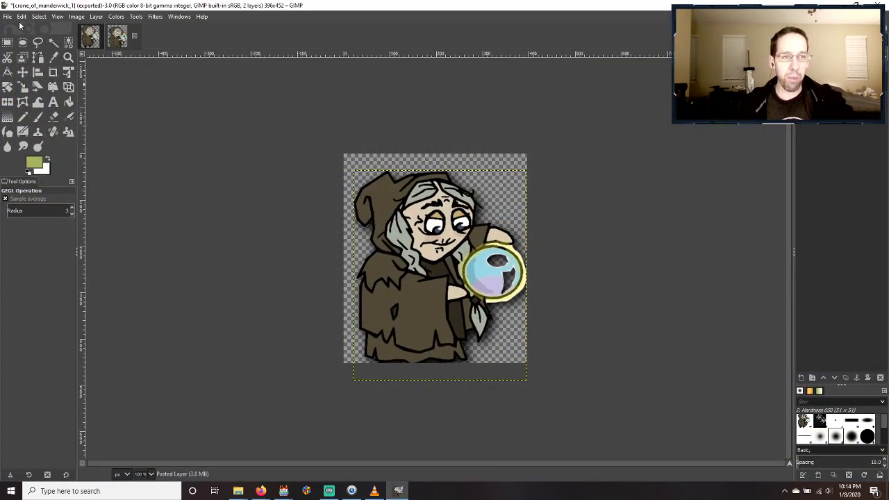
click(8, 17)
click(69, 161)
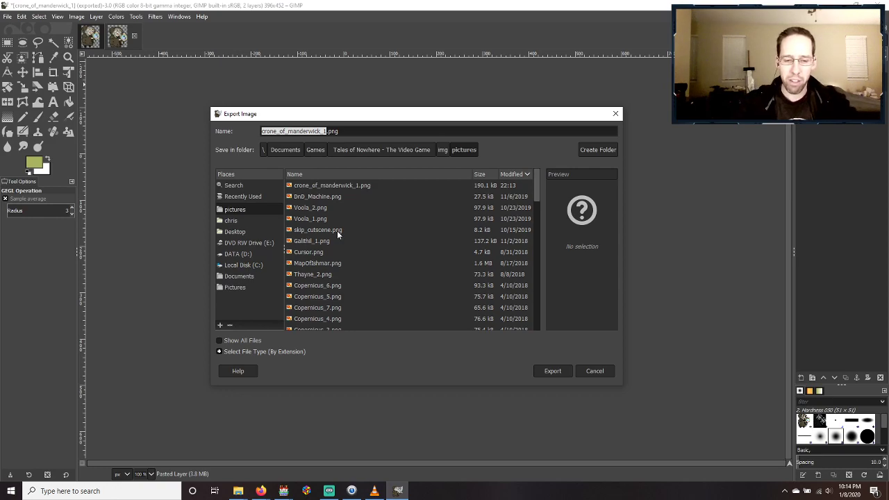
text(Crone)
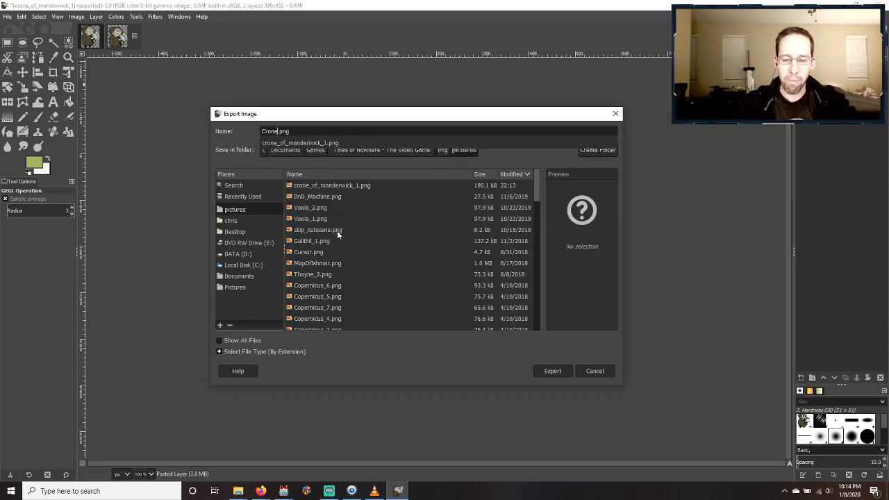
text( of Mande)
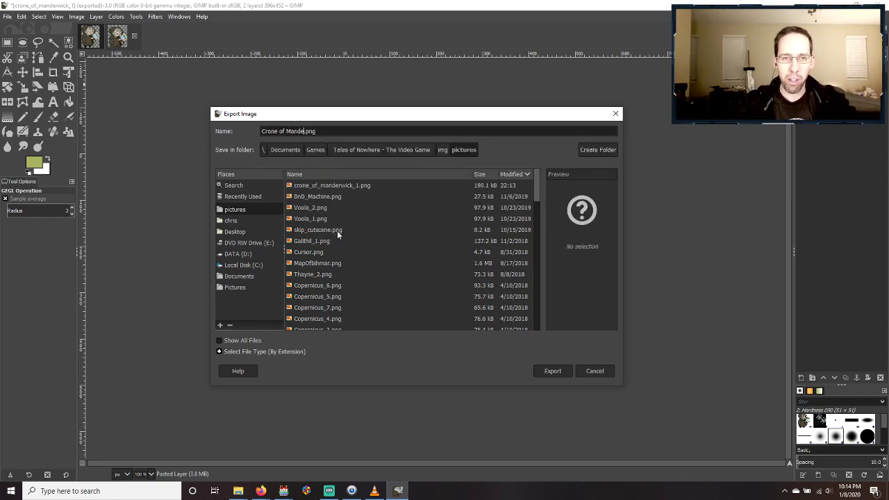
text(rwick_1)
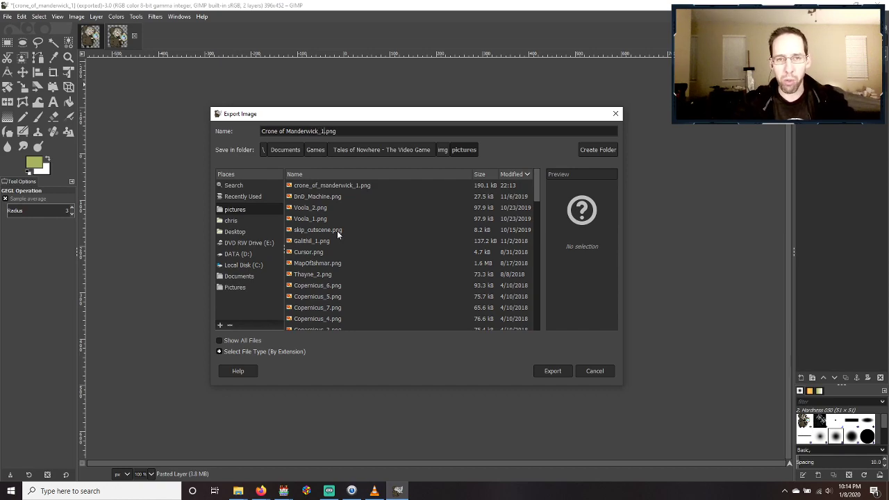
key(Return)
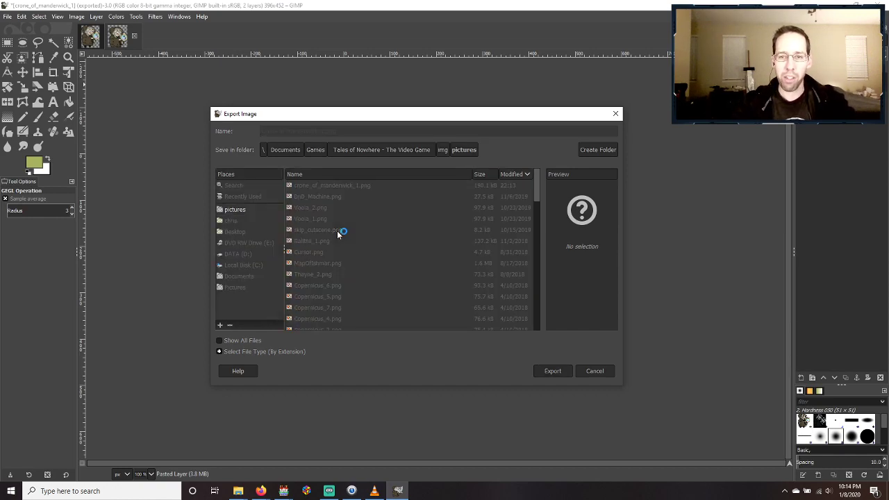
key(Return)
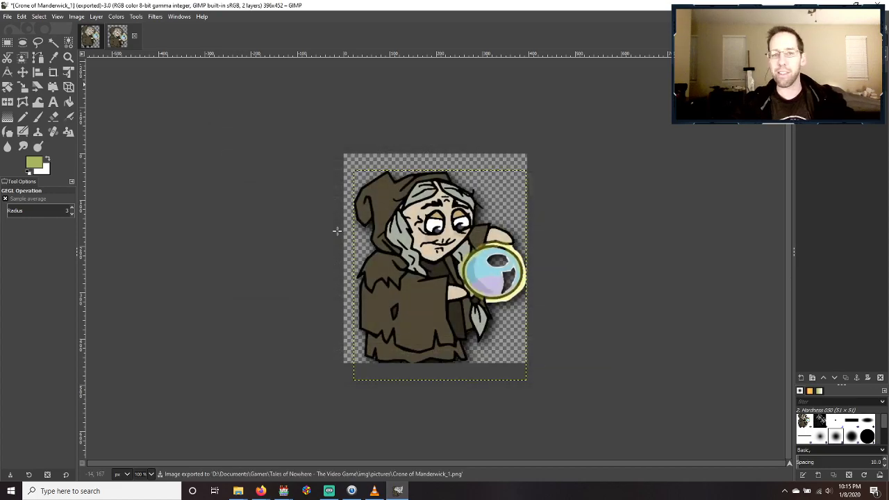
Switch to RPG Maker MV, launch a full-screen playtest, and load the Ishmar Castle save in File 1.
key(alt+Tab)
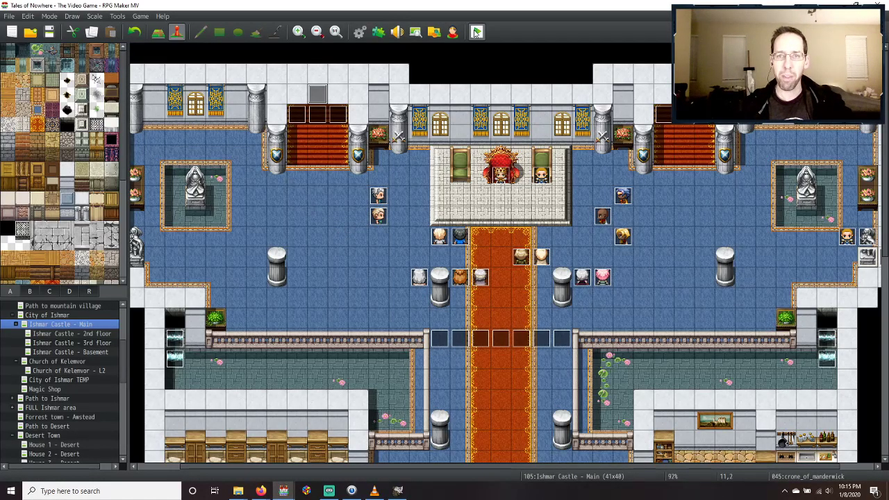
key(ctrl+r)
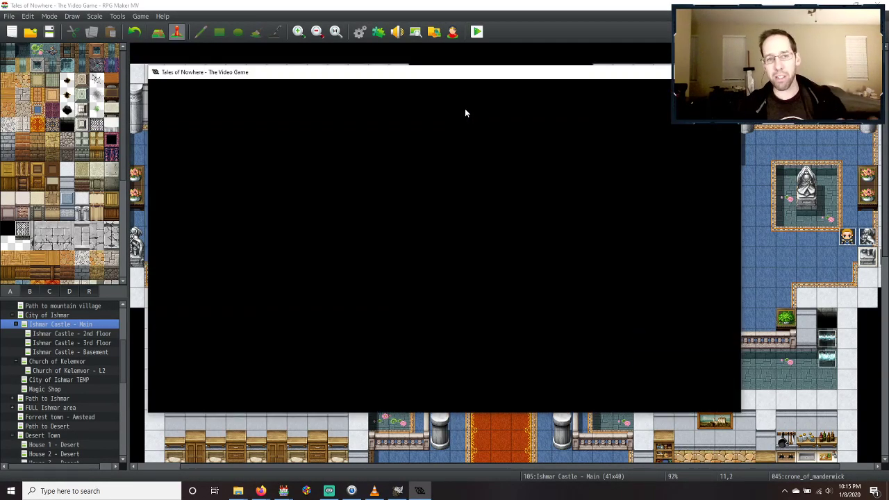
key(F4)
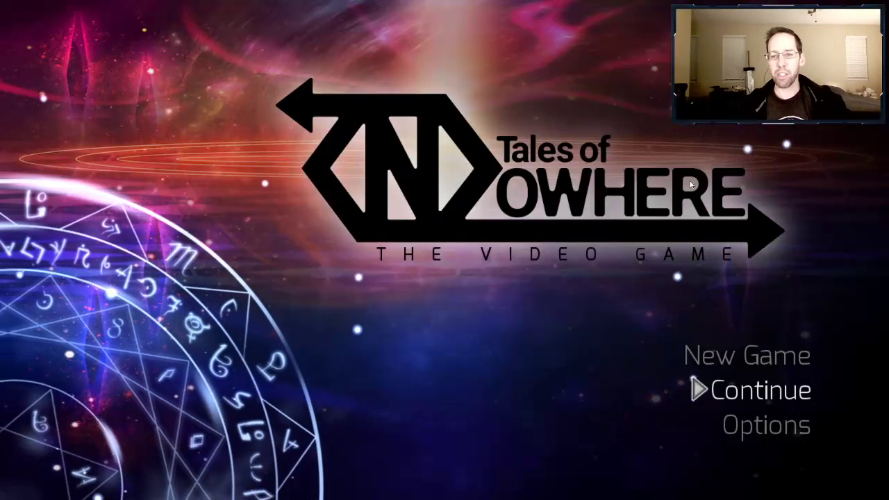
key(Return)
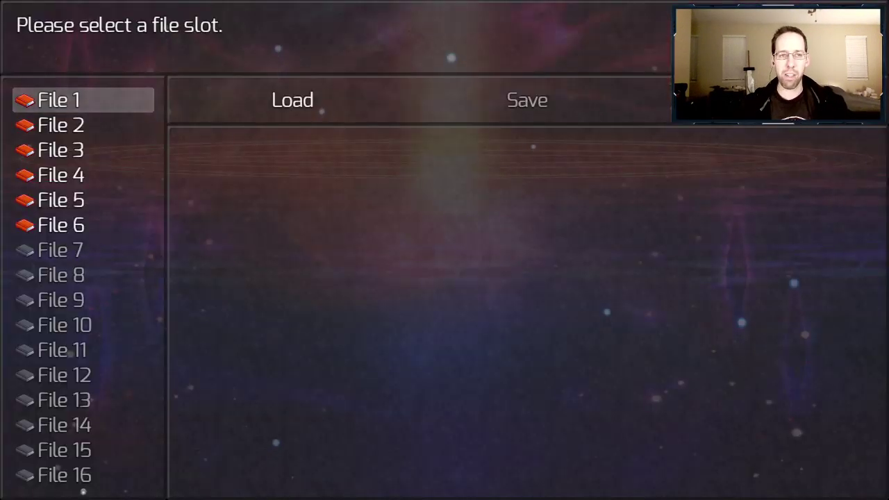
key(Return)
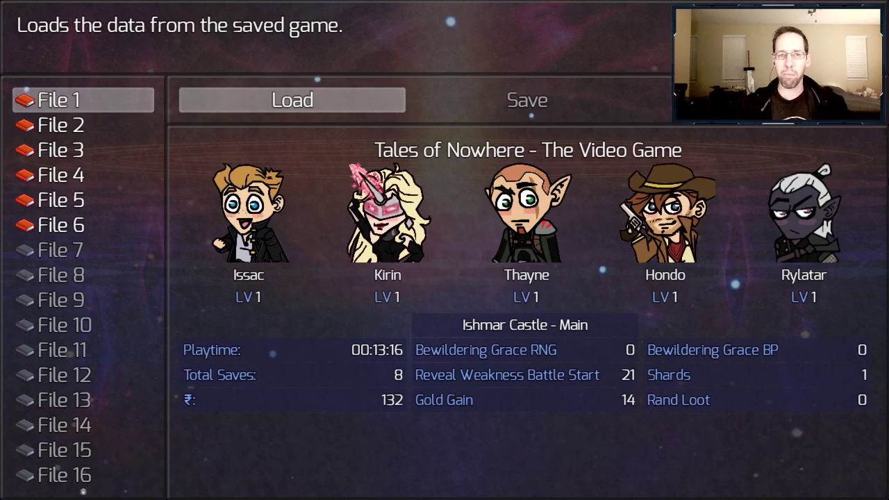
key(Return)
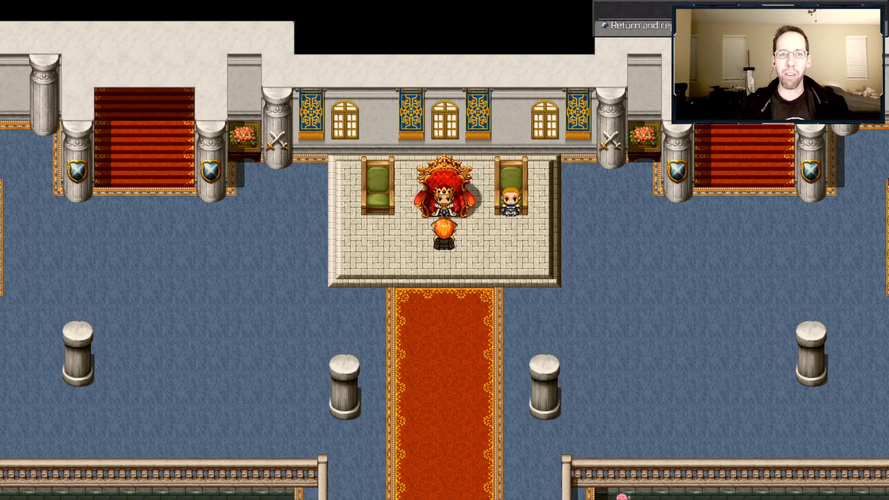
Play the king's dialogue and the crone's castle scene to check her bust, and close the playtest.
key(Return)
key(Return)
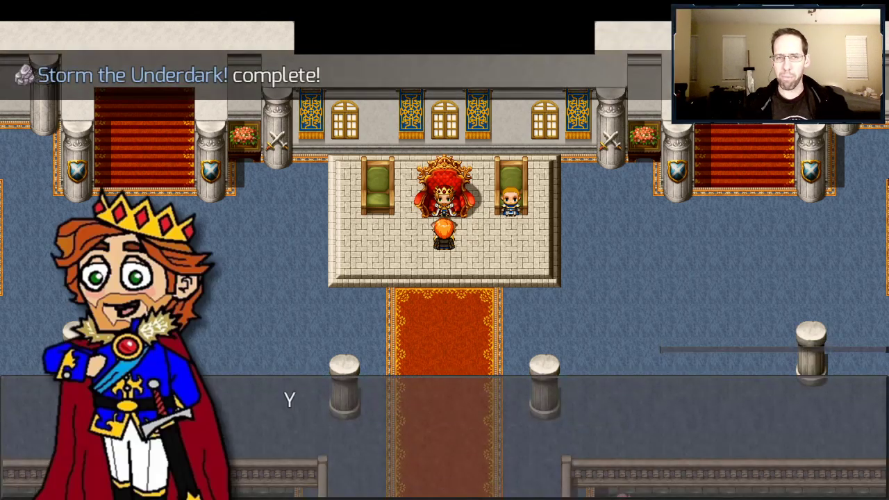
key(Return)
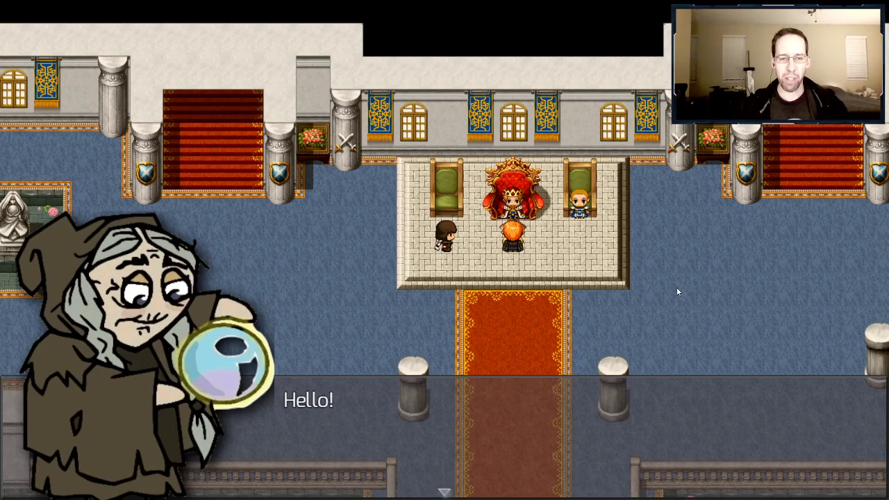
key(Return)
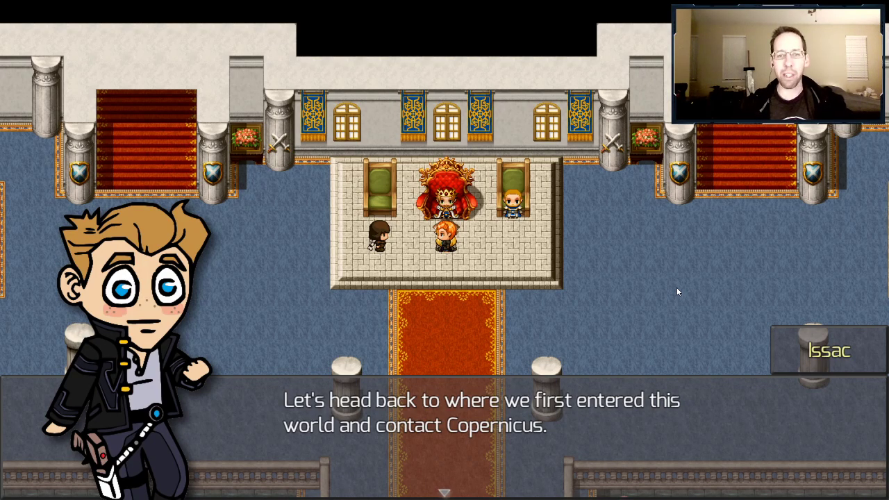
key(Return)
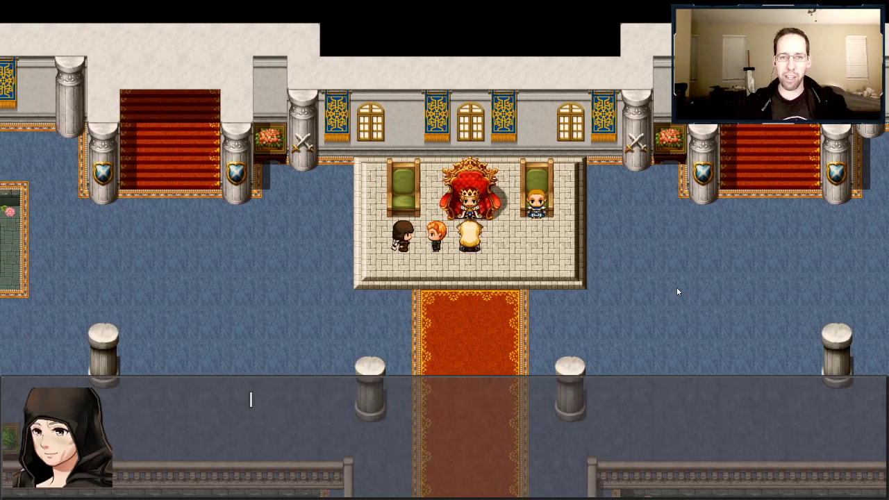
key(Return)
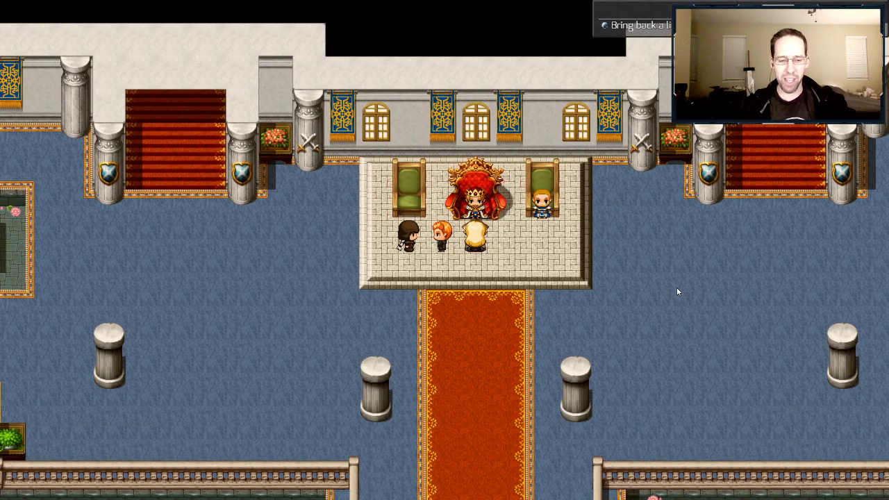
key(alt+F4)
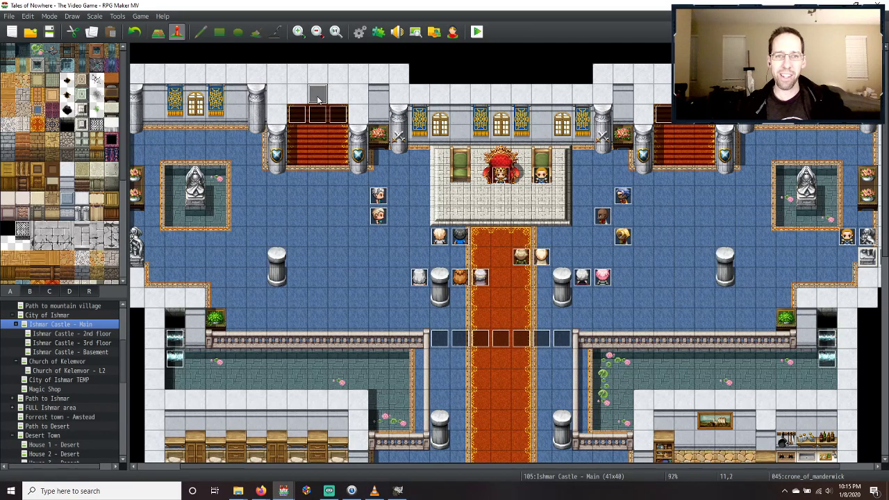
Examine the crone_of_manderwick movement routes on page 4 of the King Lancel Rufus event.
double_click(498, 197)
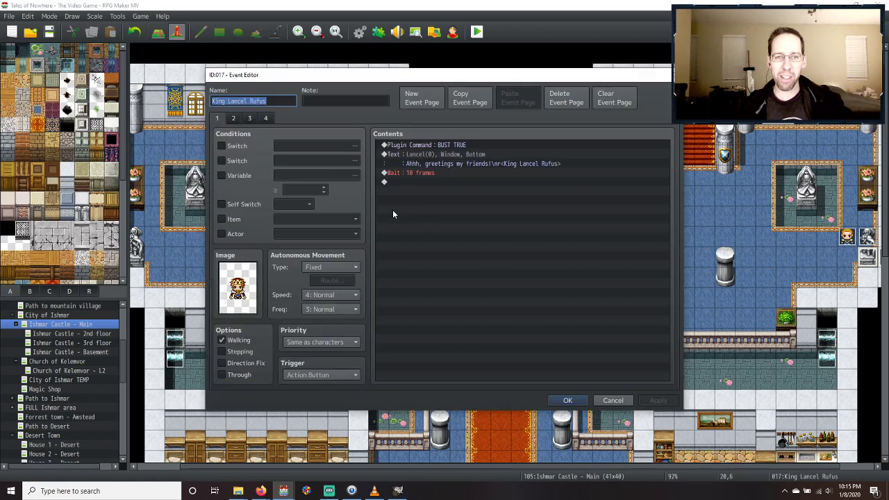
click(267, 120)
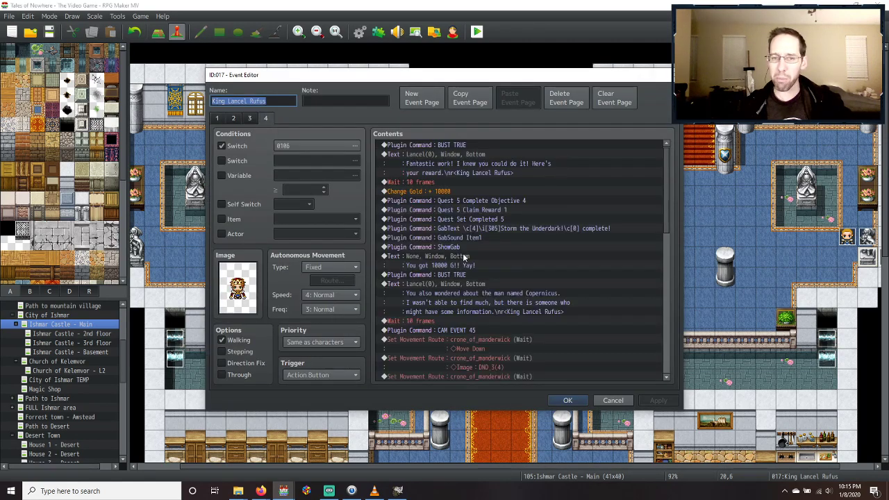
scroll(469, 262, down, 5)
scroll(498, 260, down, 2)
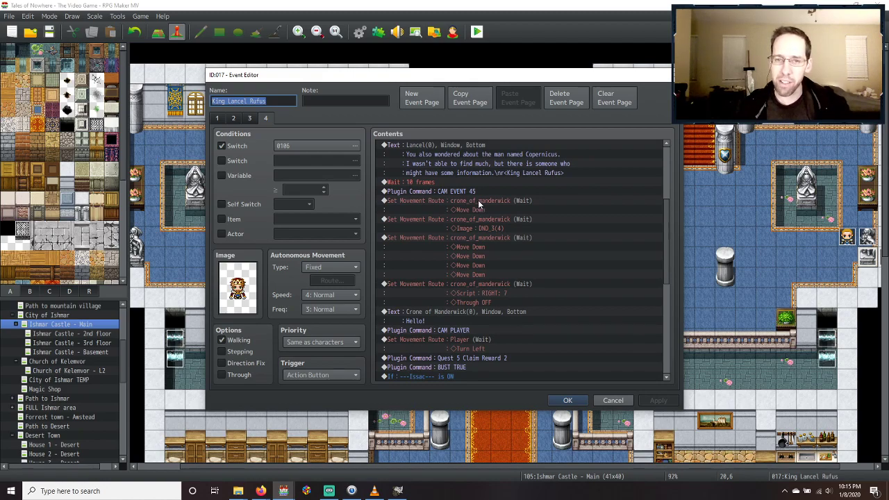
click(478, 201)
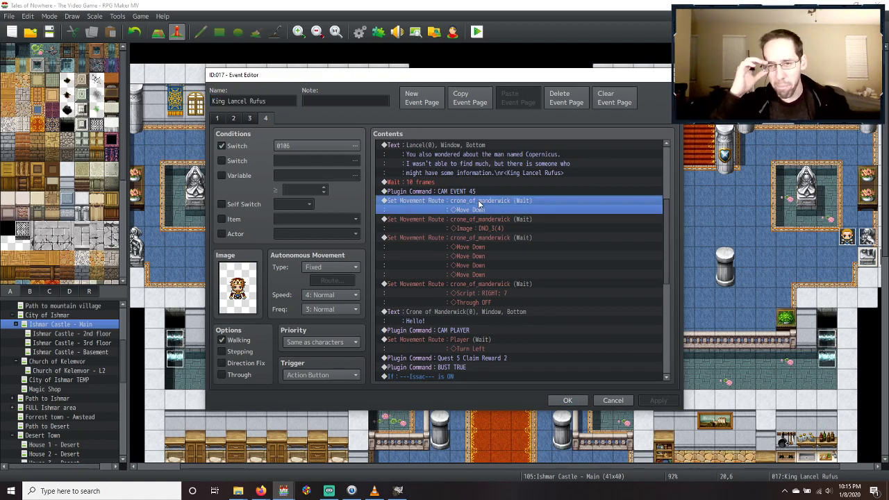
scroll(476, 233, down, 1)
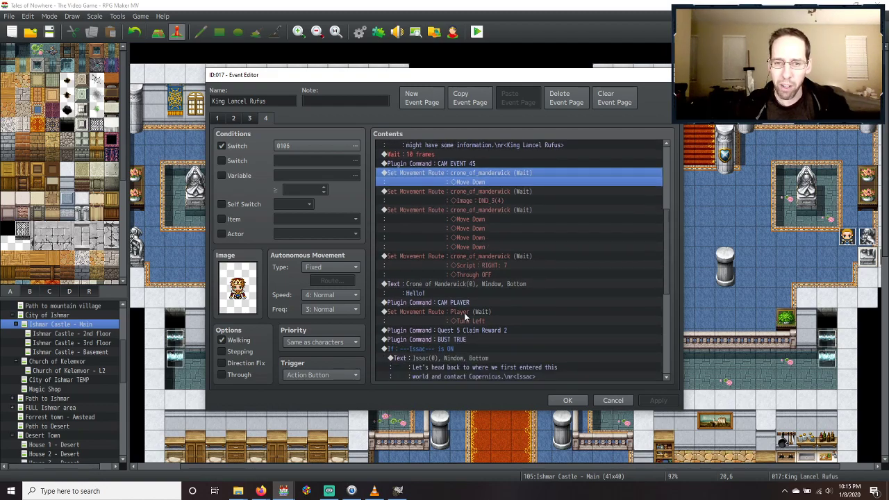
scroll(482, 296, up, 1)
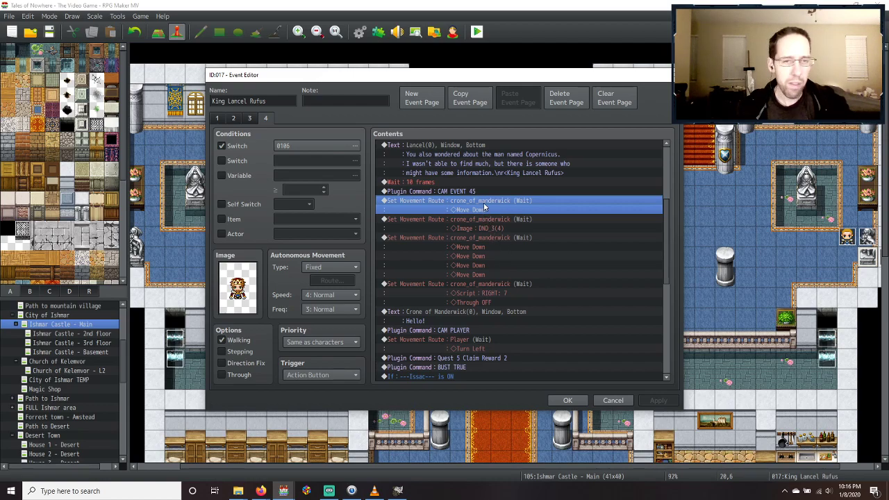
Check the face image assigned to the crone's "Hello!" message without changing it.
scroll(481, 243, down, 2)
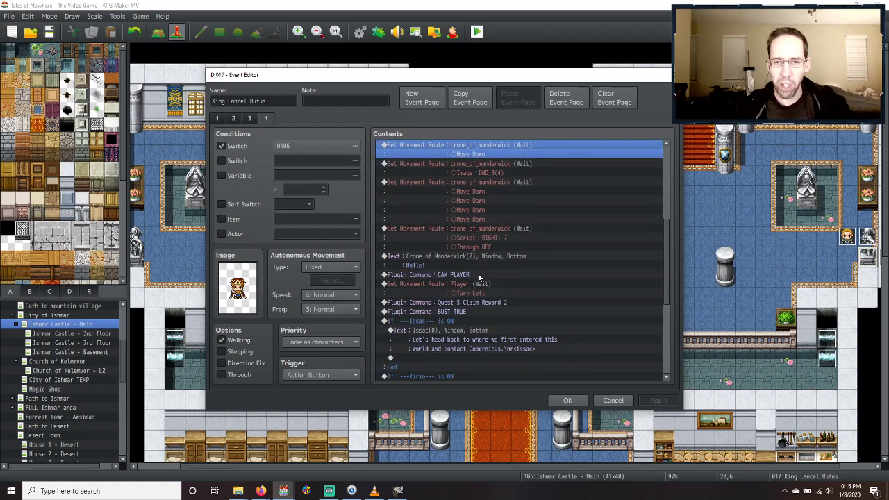
scroll(478, 275, up, 1)
scroll(478, 276, up, 1)
double_click(472, 284)
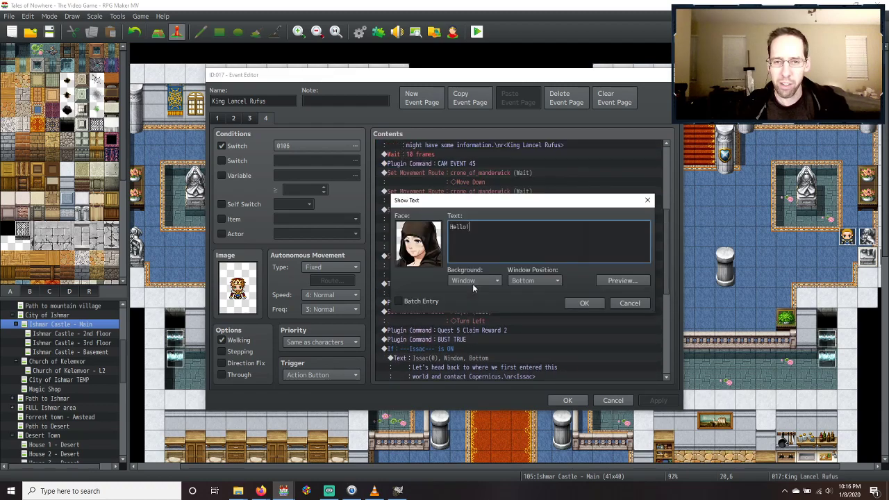
double_click(419, 243)
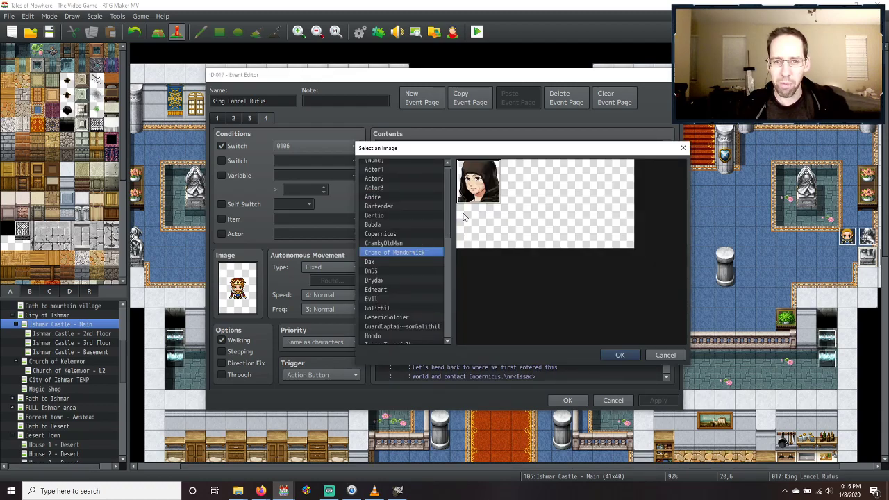
click(665, 355)
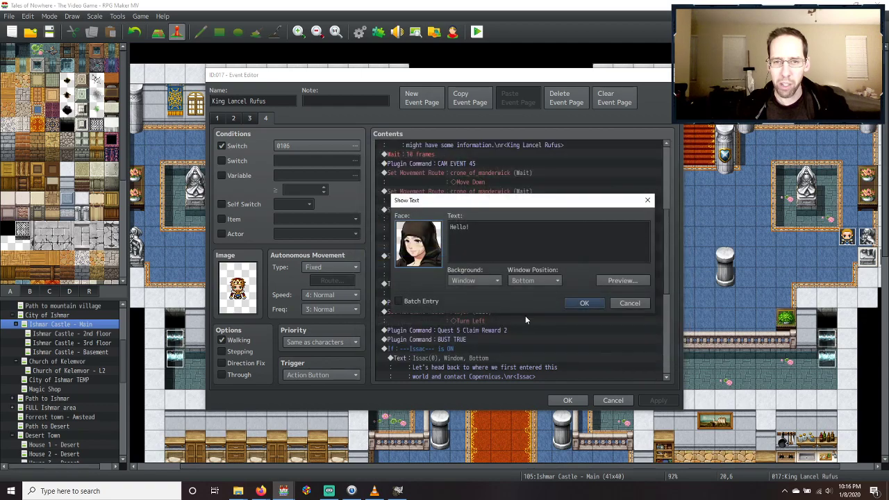
click(583, 303)
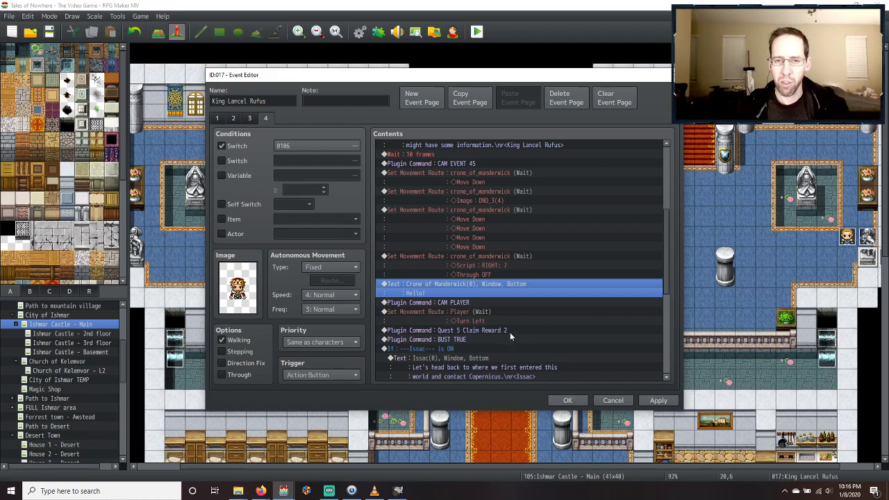
Review the BUST TRUE plugin command before the king's Copernicus message, and close the event.
scroll(478, 286, up, 2)
scroll(478, 286, up, 6)
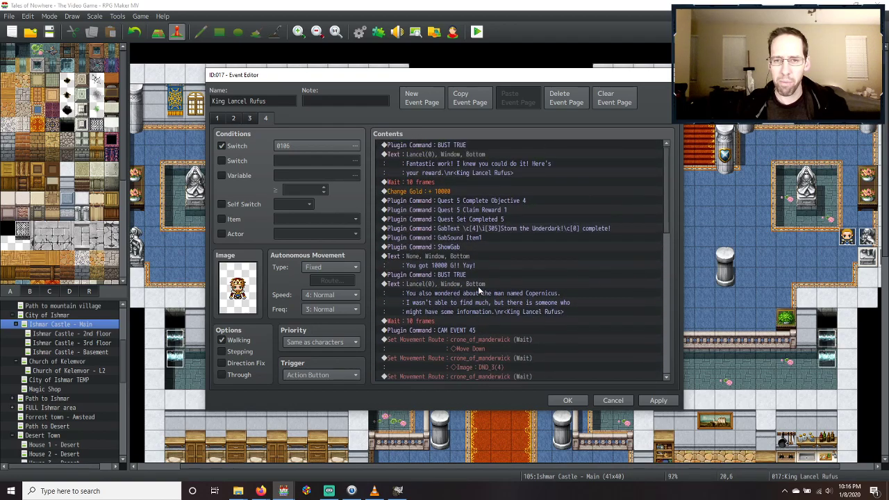
click(448, 274)
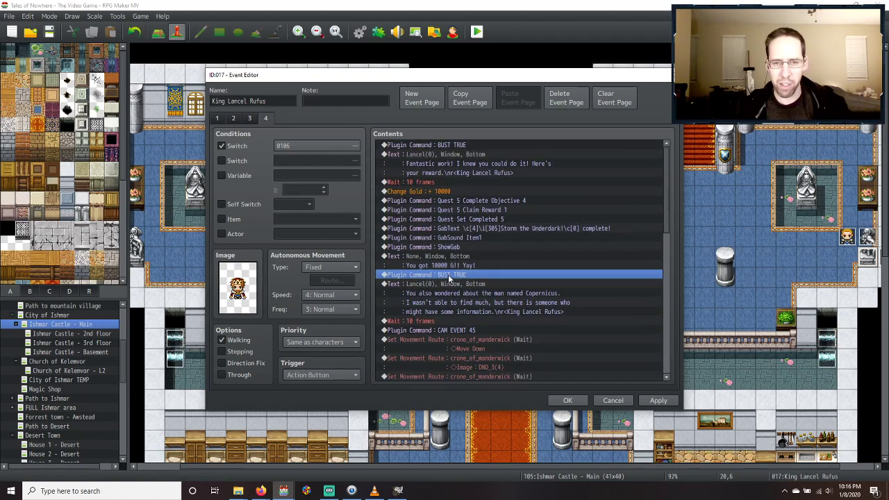
click(567, 400)
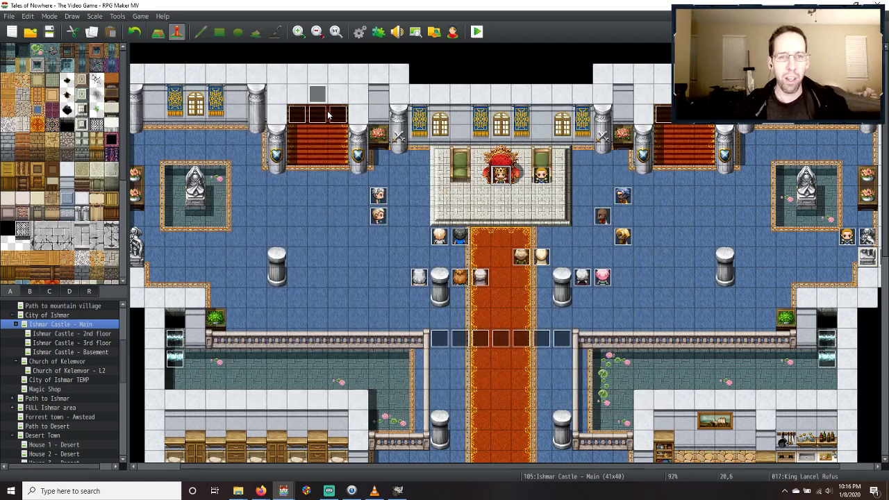
Change the crone_of_manderwick event's plugin command to BUST TRUE, apply the change, and save the project.
double_click(392, 203)
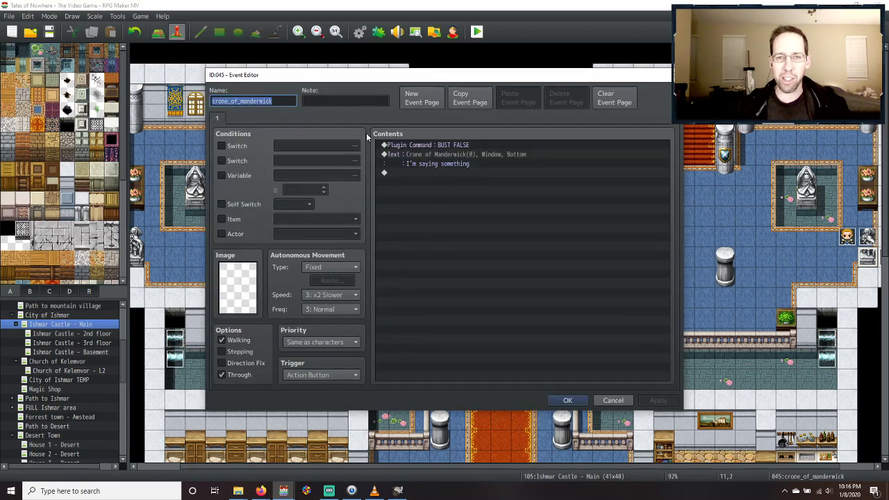
click(438, 146)
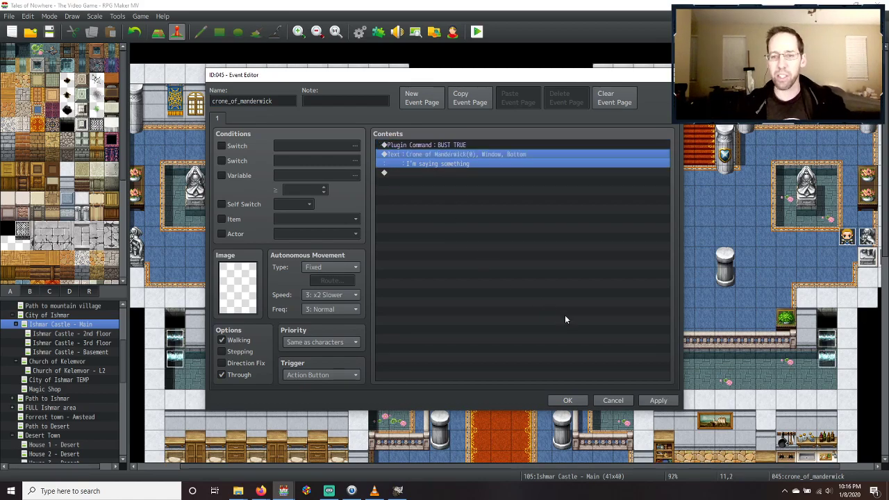
click(658, 401)
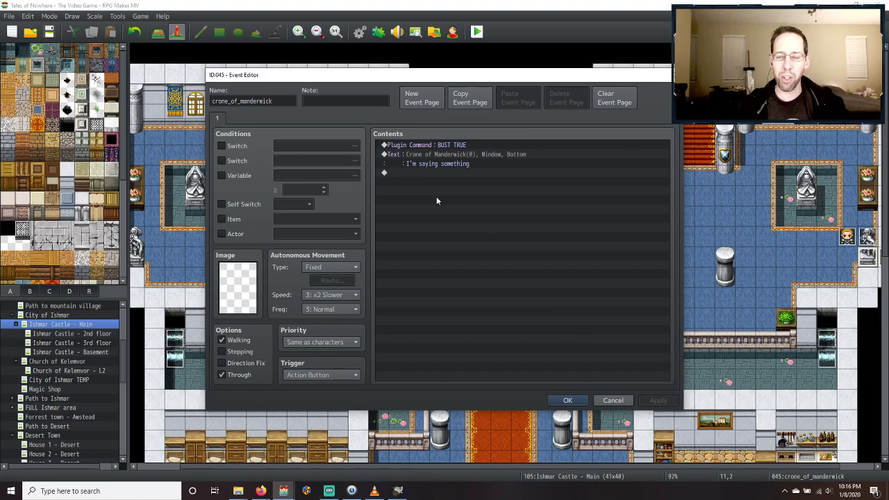
click(567, 401)
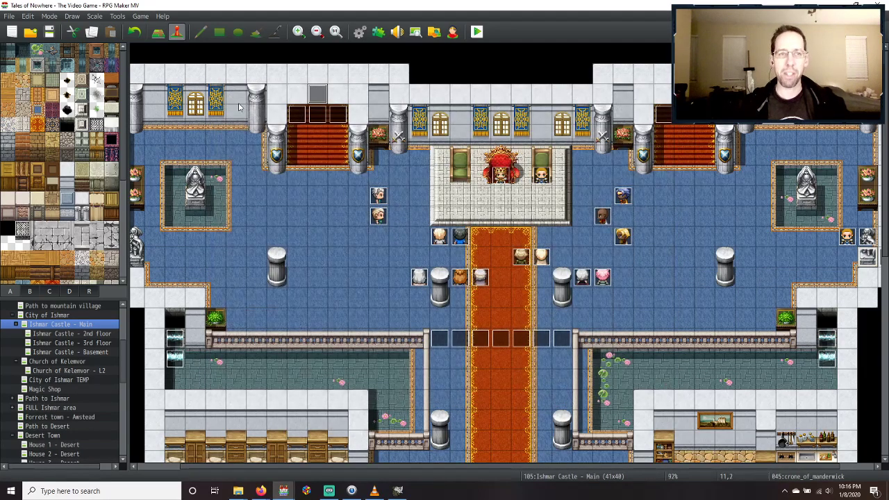
click(50, 31)
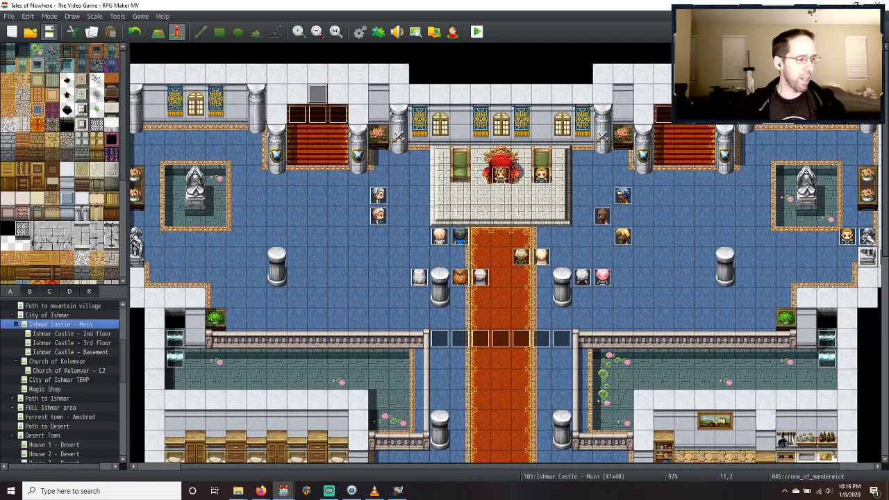
key(alt+Tab)
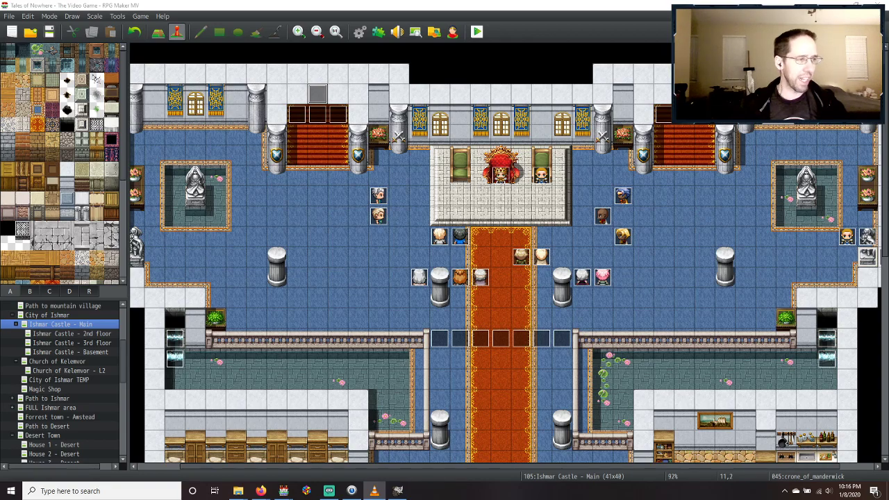
key(alt+Tab)
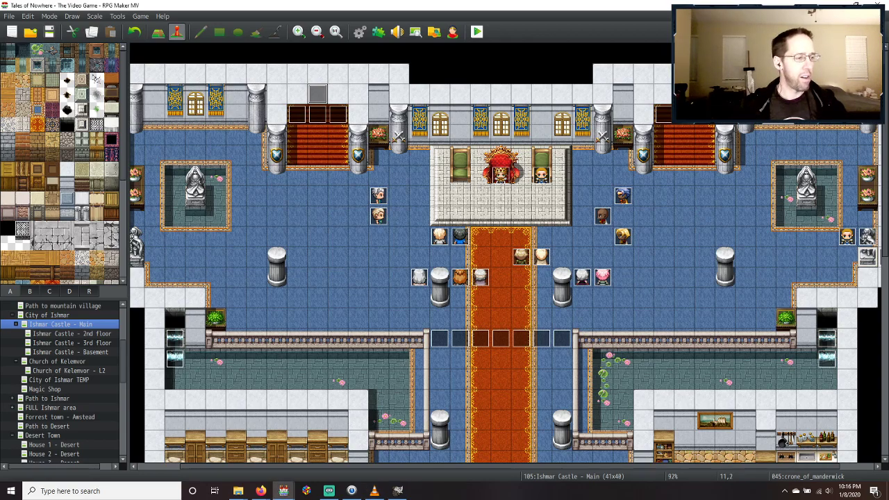
key(alt+Tab)
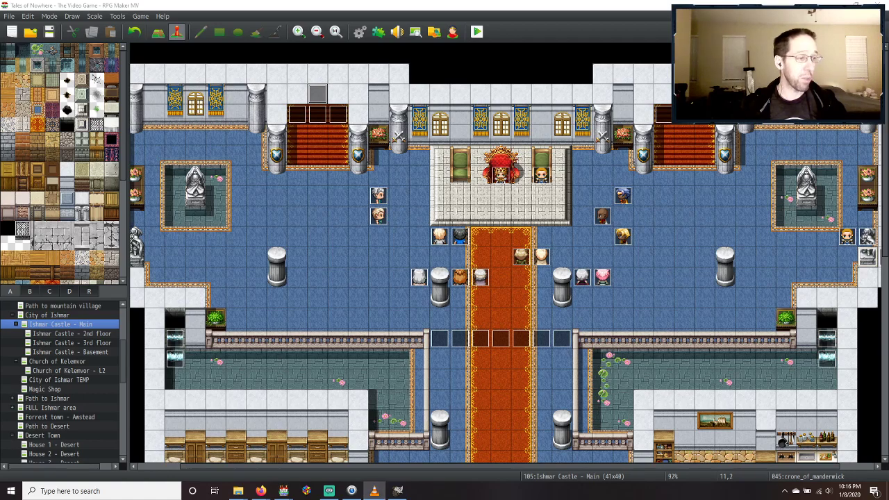
key(alt+Tab)
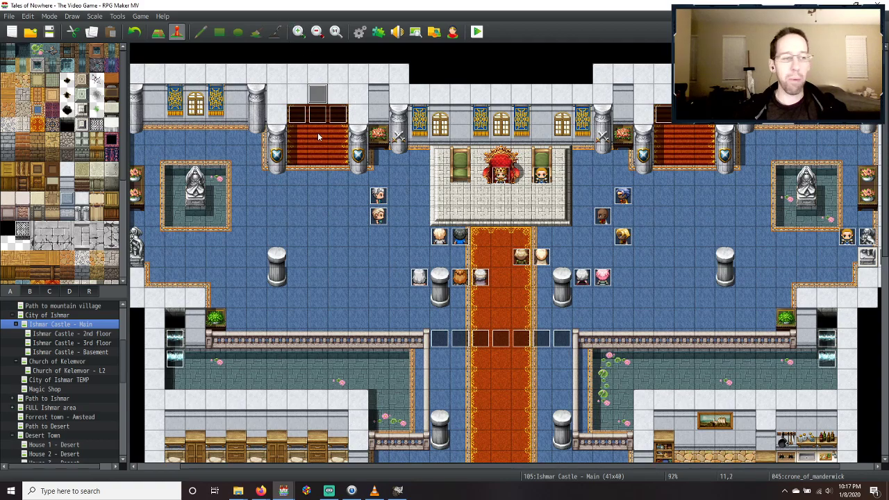
Collapse the City of Ishmar and DnD - WORLD branches in the map tree.
scroll(26, 372, up, 1)
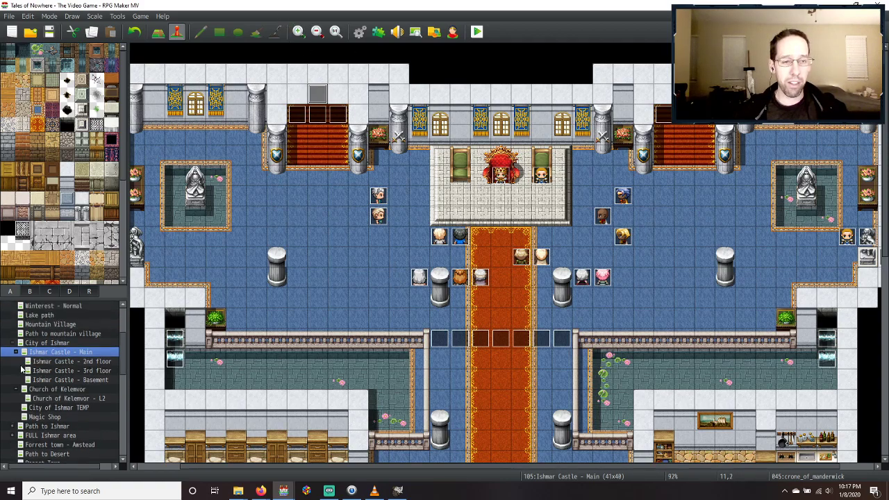
double_click(21, 343)
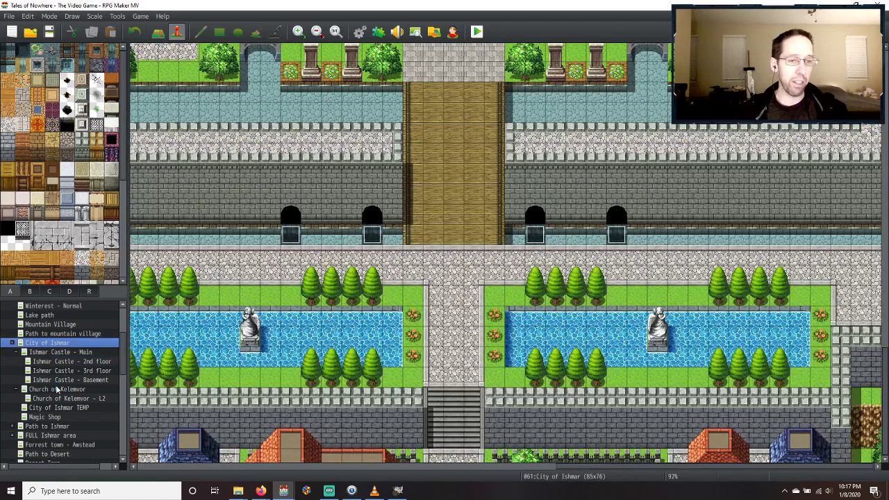
scroll(57, 389, up, 2)
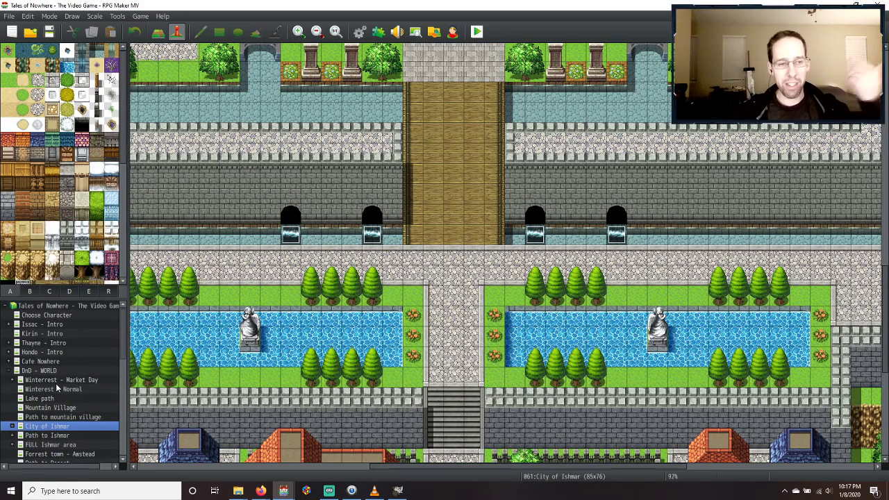
double_click(24, 370)
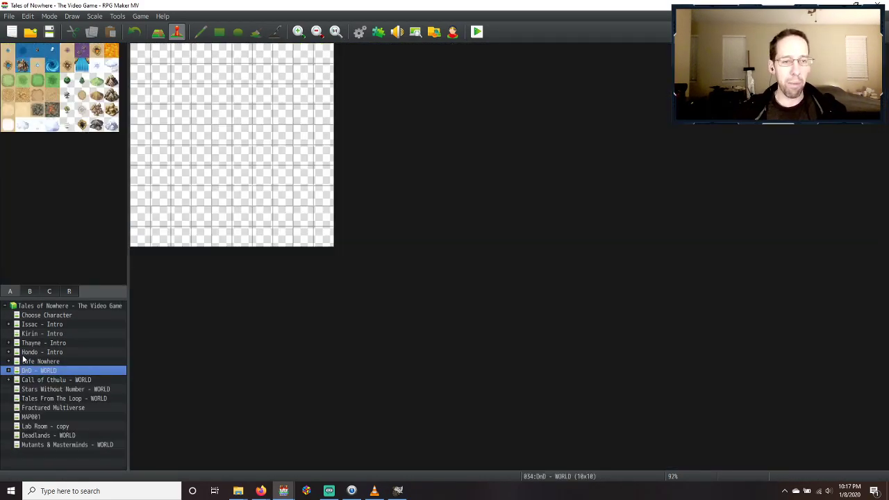
Open the Kirin - Intro map and look over its upper city streets.
click(32, 334)
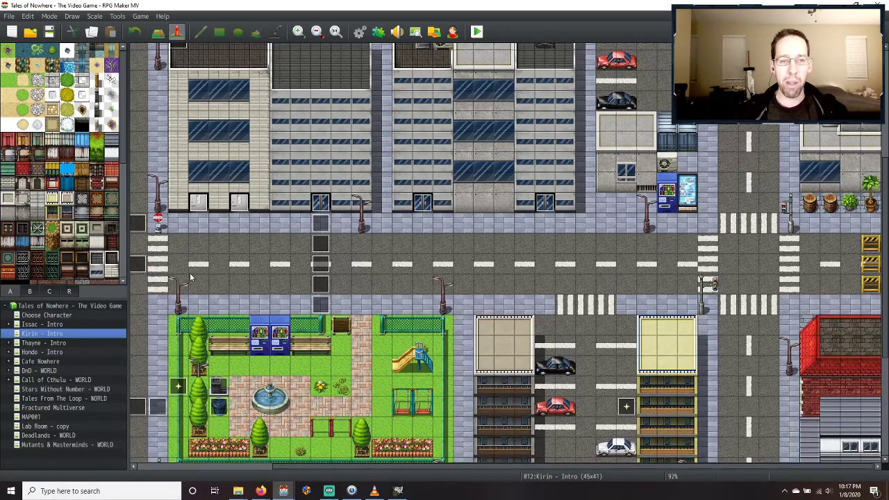
scroll(190, 273, up, 1)
scroll(301, 334, left, 5)
scroll(300, 334, up, 2)
scroll(300, 334, up, 5)
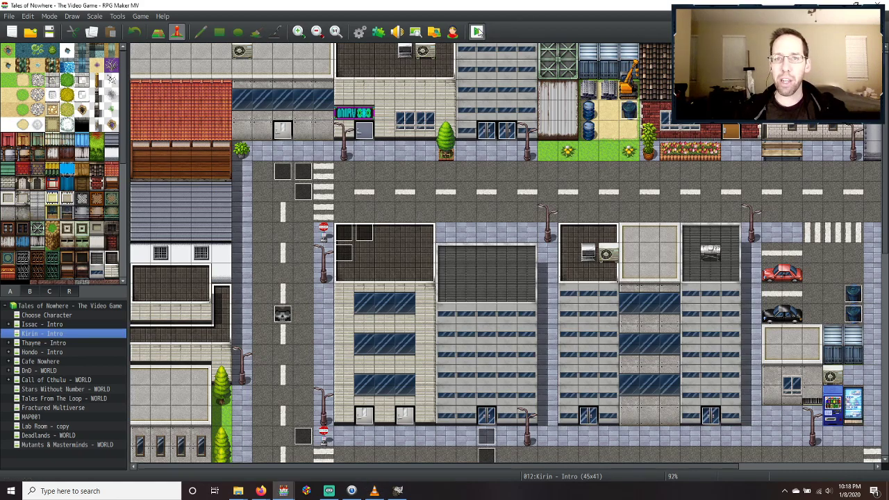
Launch a full-screen playtest, view the save file slots, and close the game without loading a save.
key(ctrl+r)
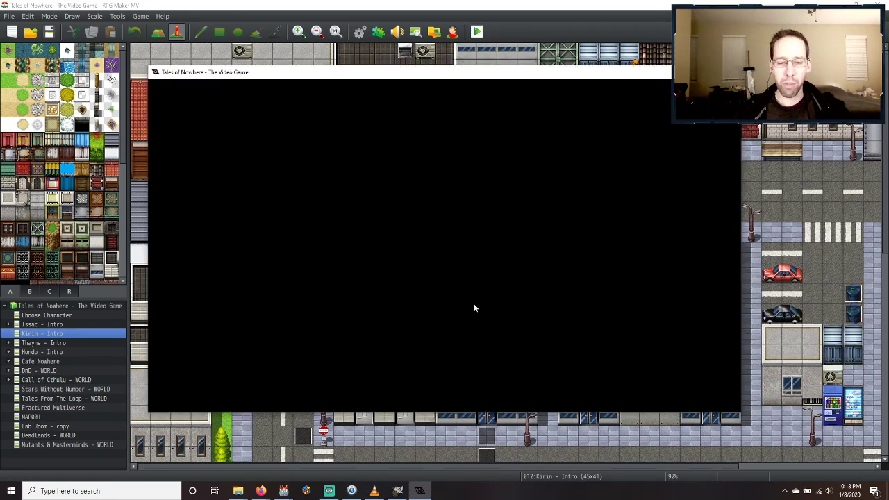
key(F4)
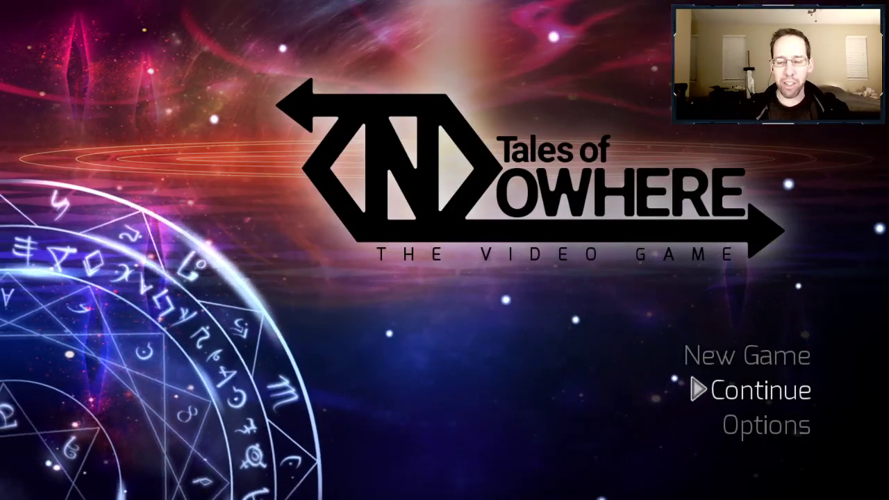
key(Return)
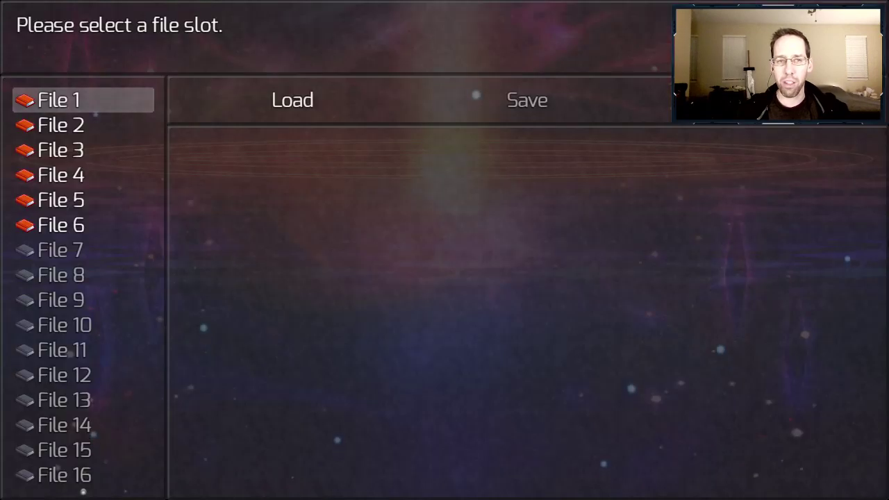
key(Escape)
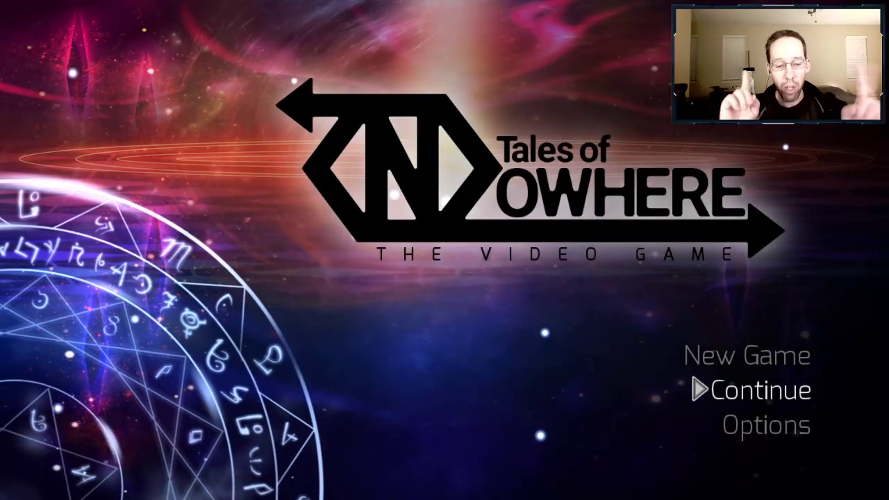
key(alt+F4)
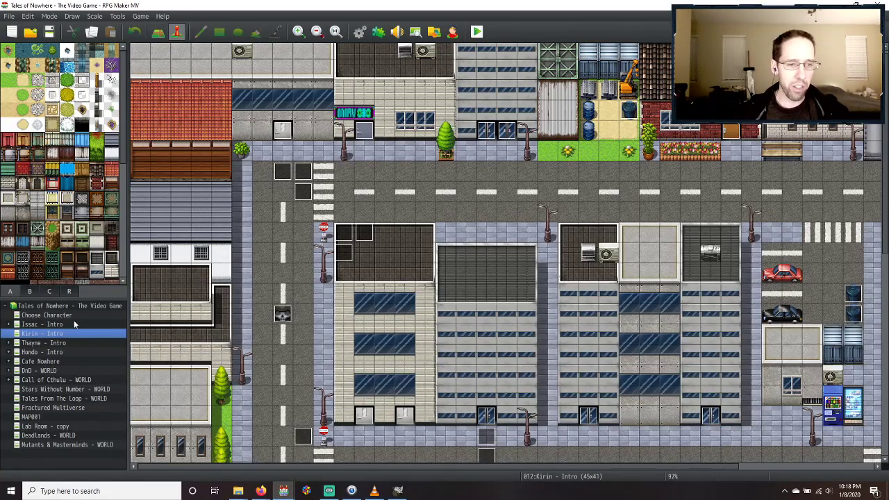
Set the player's starting position at tile 8,6 on the Choose Character map.
click(50, 315)
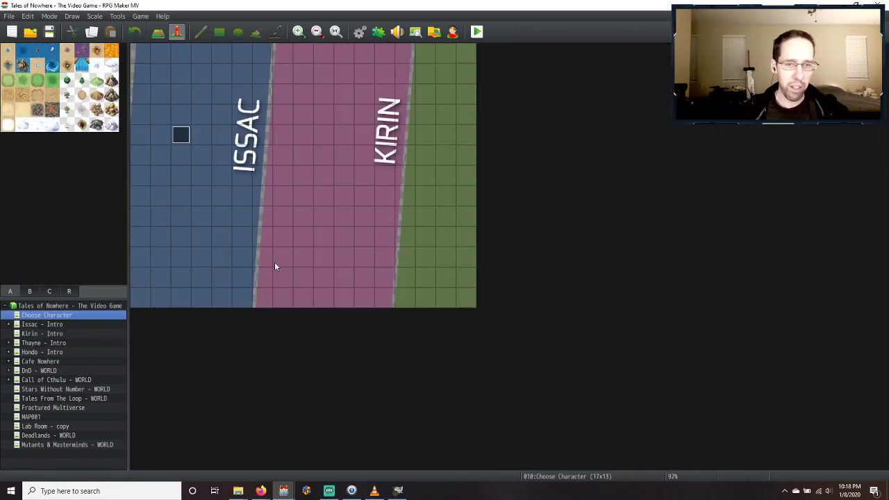
right_click(299, 176)
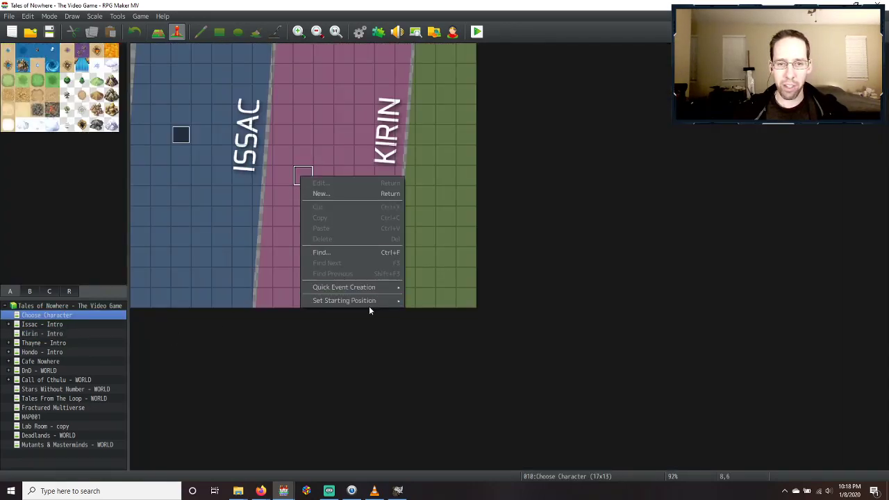
mouse_move(393, 300)
click(421, 300)
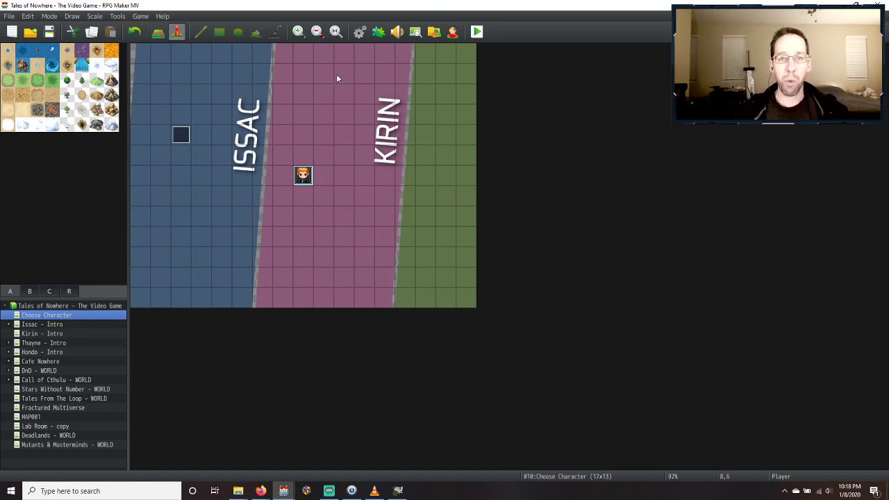
Enable Start Transparent in the database's System options and accept the change.
click(359, 32)
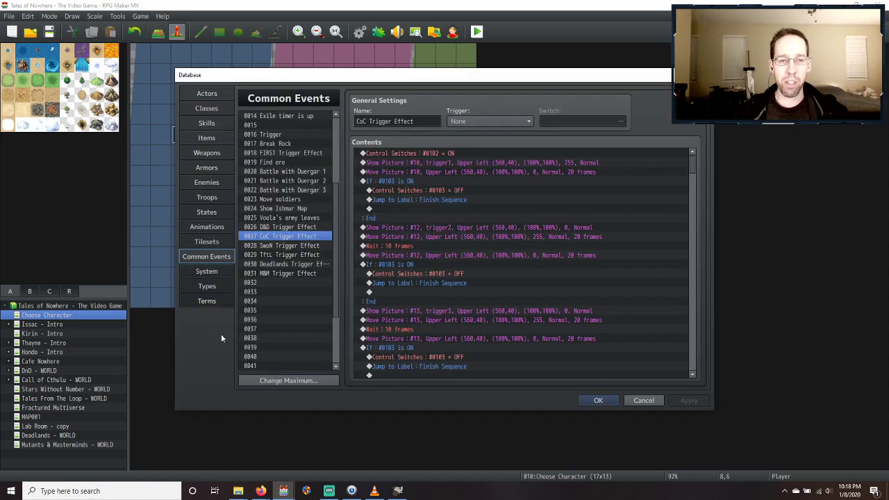
click(209, 272)
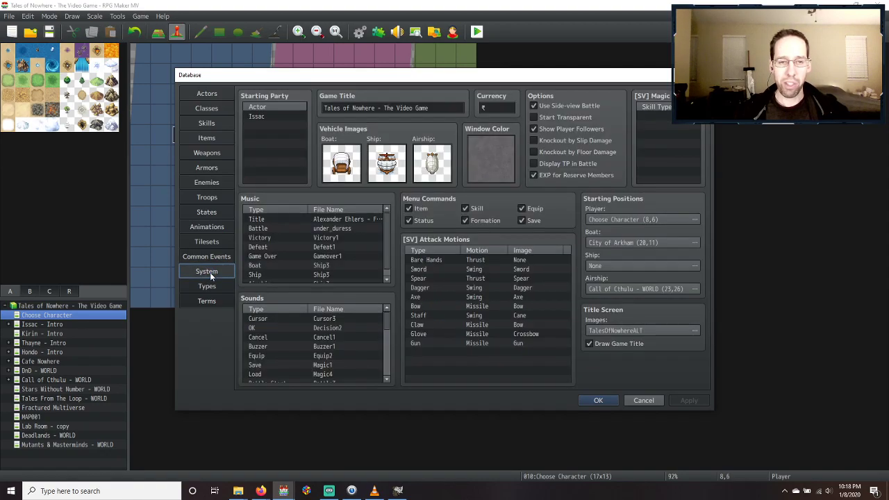
click(535, 117)
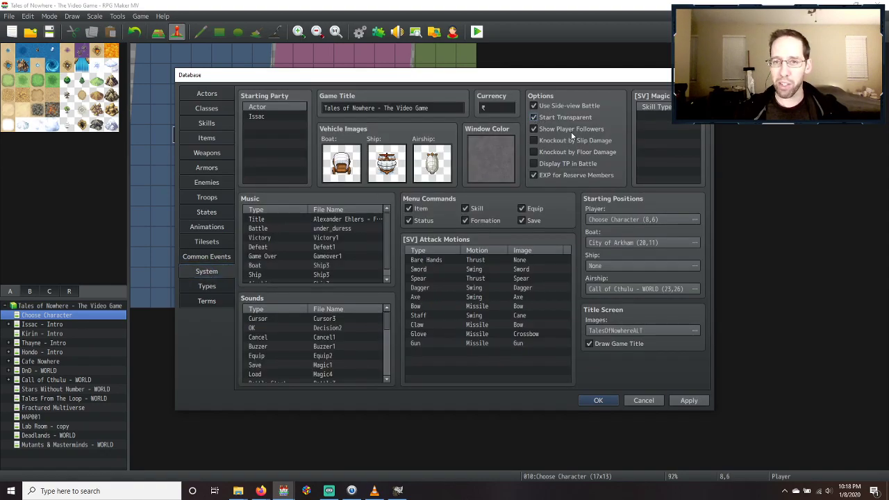
click(597, 400)
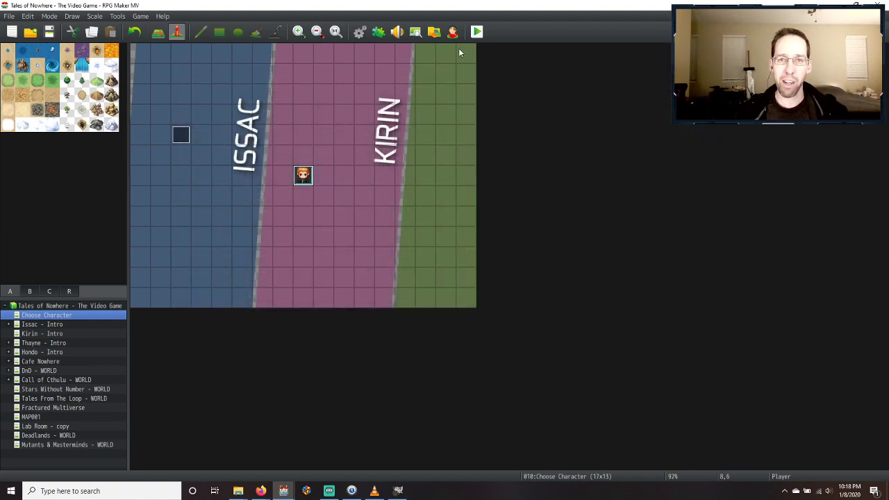
Launch a playtest, start a new game, and choose Kirin as the character.
click(477, 31)
click(410, 266)
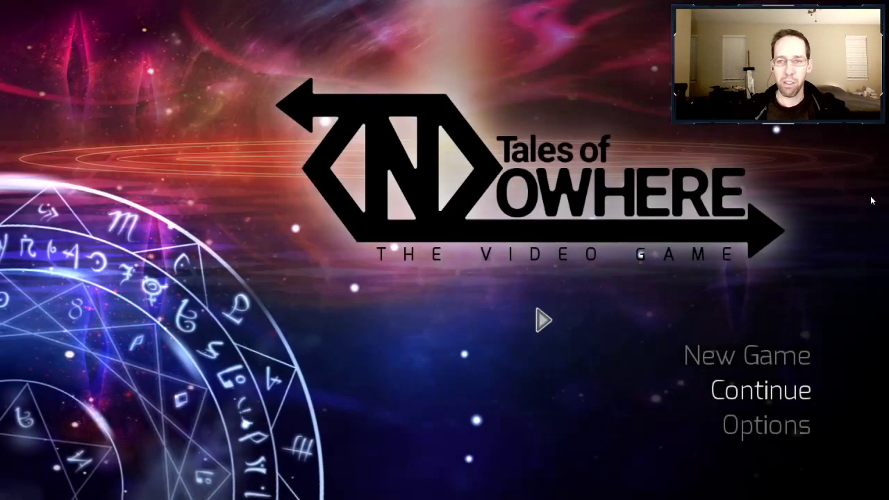
key(Up)
key(Return)
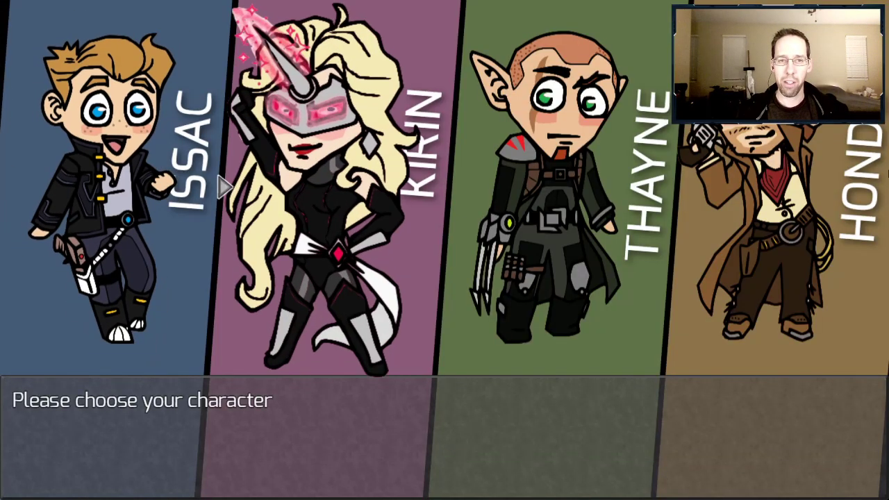
key(Return)
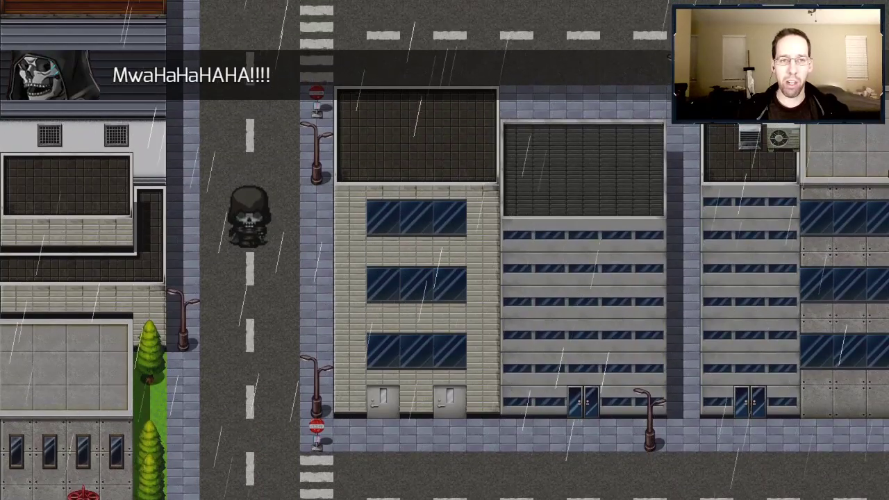
Advance the Wraith's opening speech, walk Kirin up the street to him, and continue the dialogue into battle.
key(Return)
key(Up)
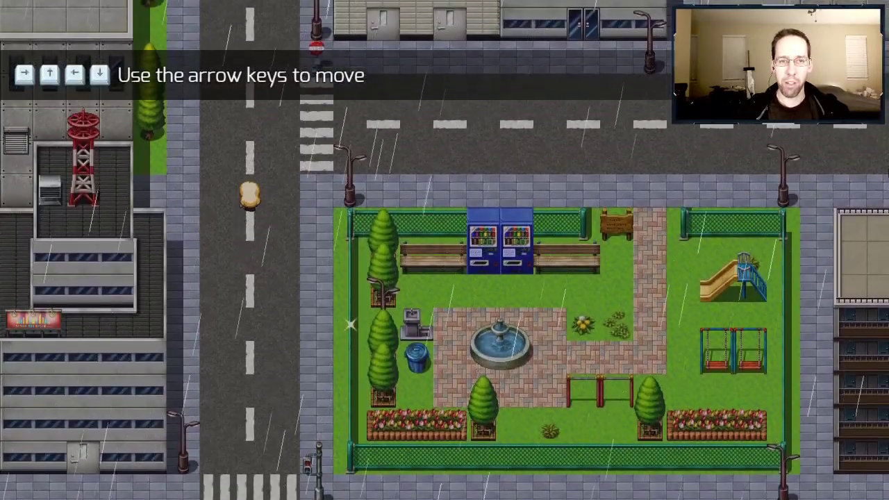
key(Up)
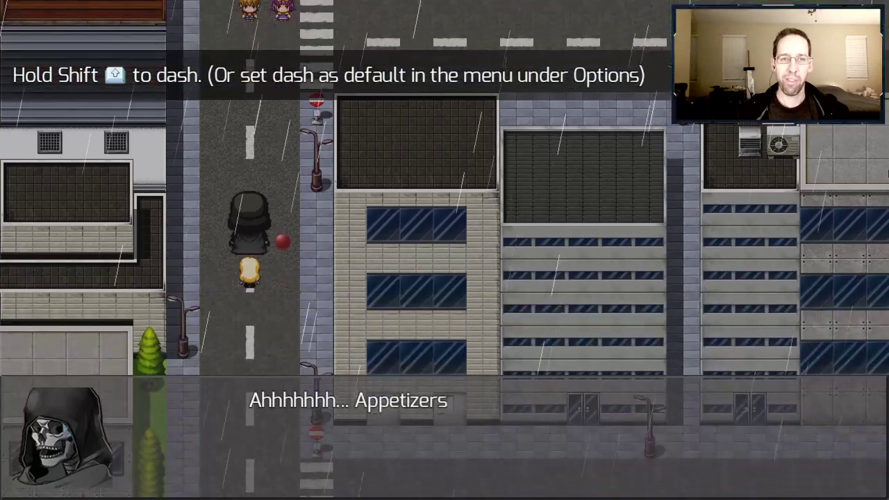
key(Return)
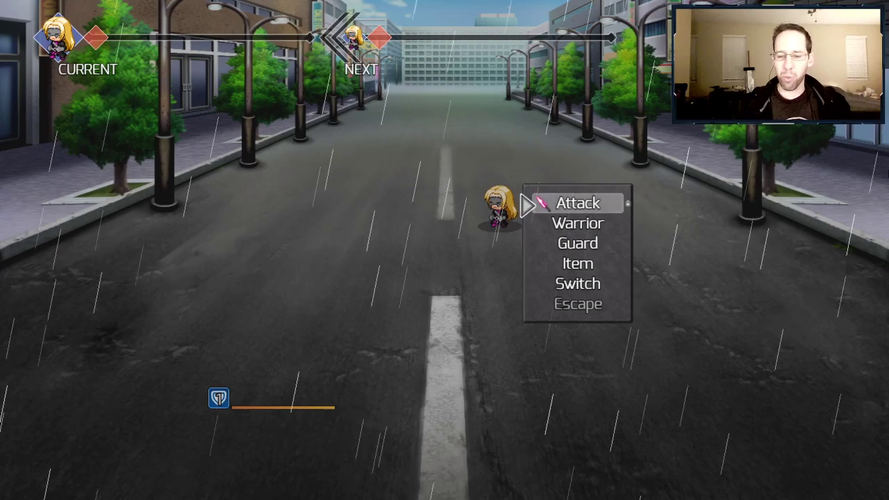
Play through Kirin's first battle with Attack and Warrior skills, and dismiss the victory screen.
key(Return)
key(Return)
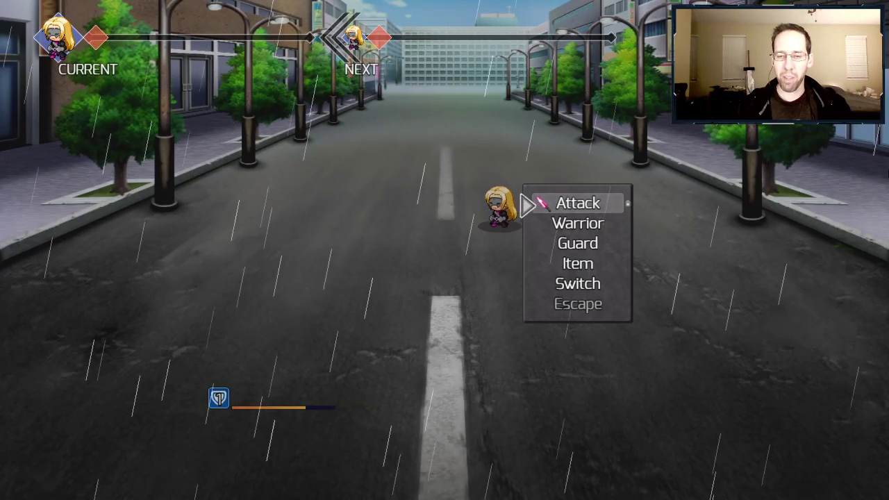
key(Down)
key(Return)
key(Down)
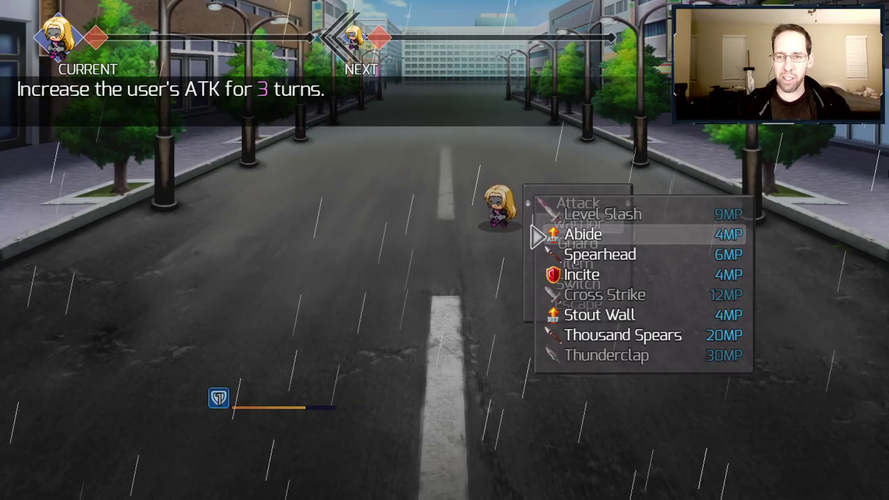
key(Down)
key(Return)
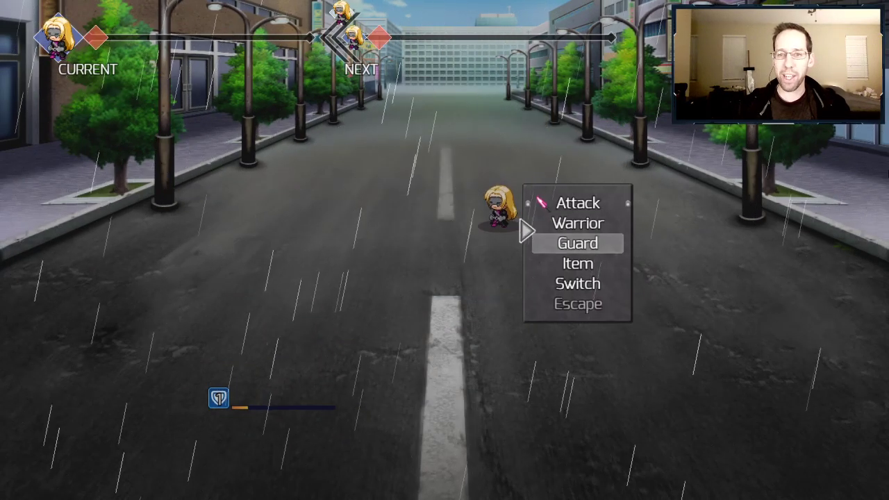
key(Return)
key(Down)
key(Down)
key(Down)
key(Down)
key(Return)
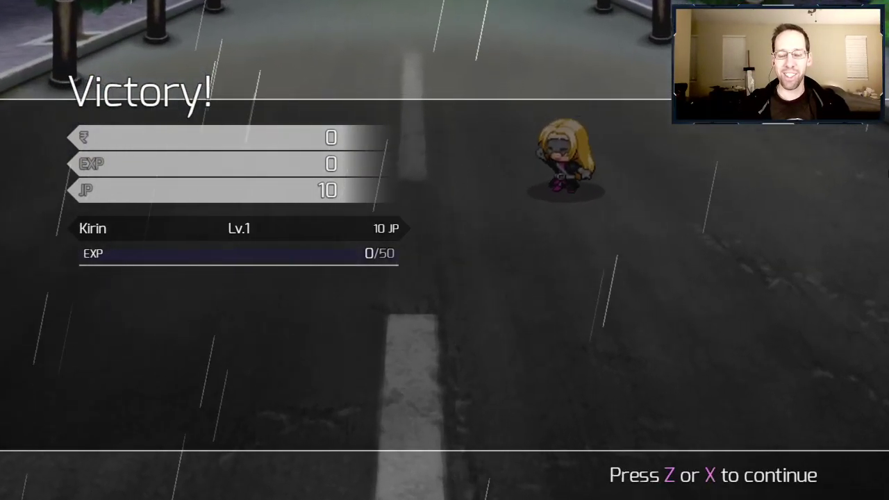
key(z)
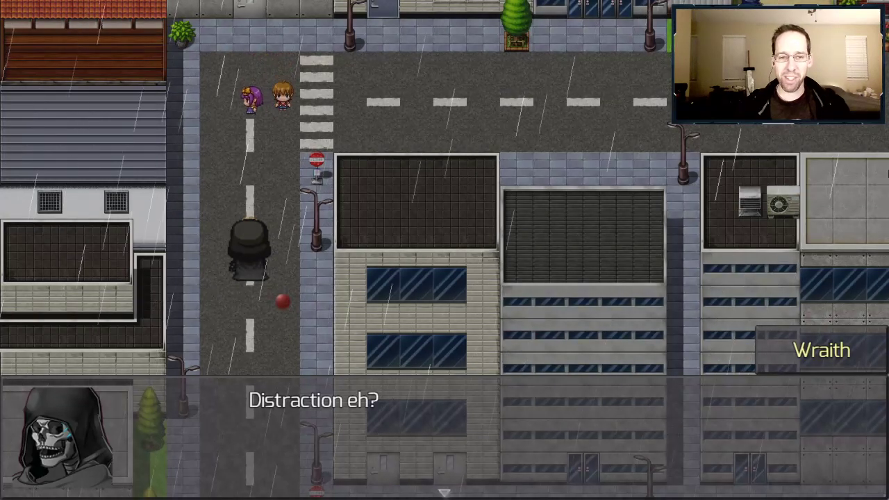
Advance the Wraith's and the girl's dialogue after the first battle until the second battle begins.
key(z)
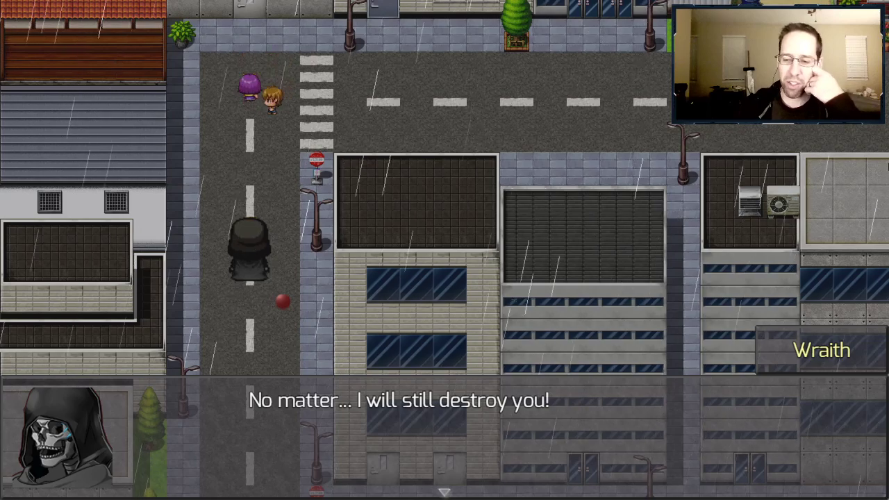
key(Return)
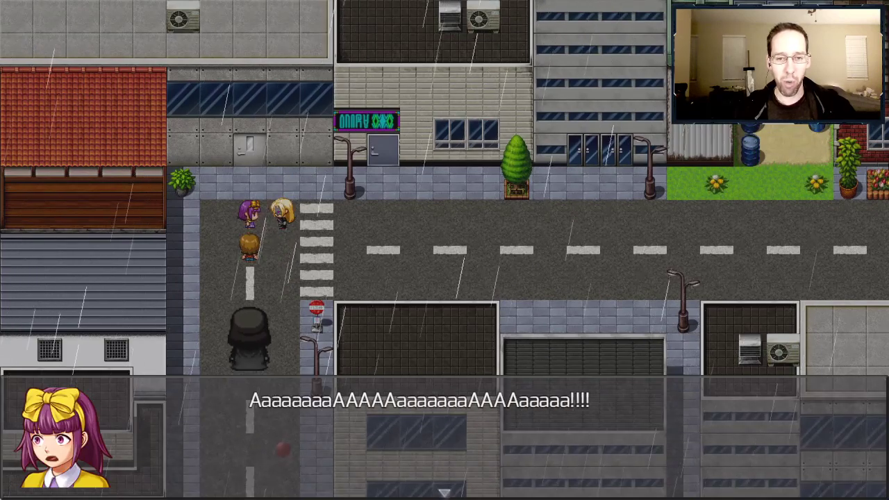
key(Return)
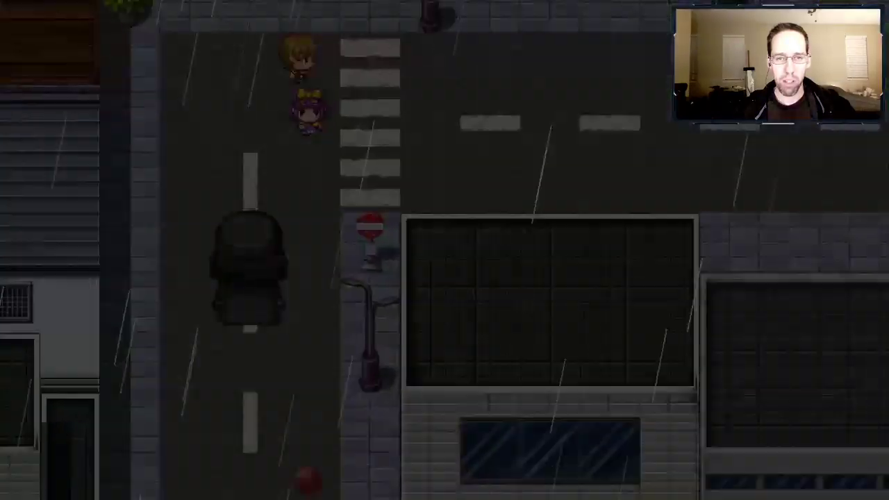
key(Up)
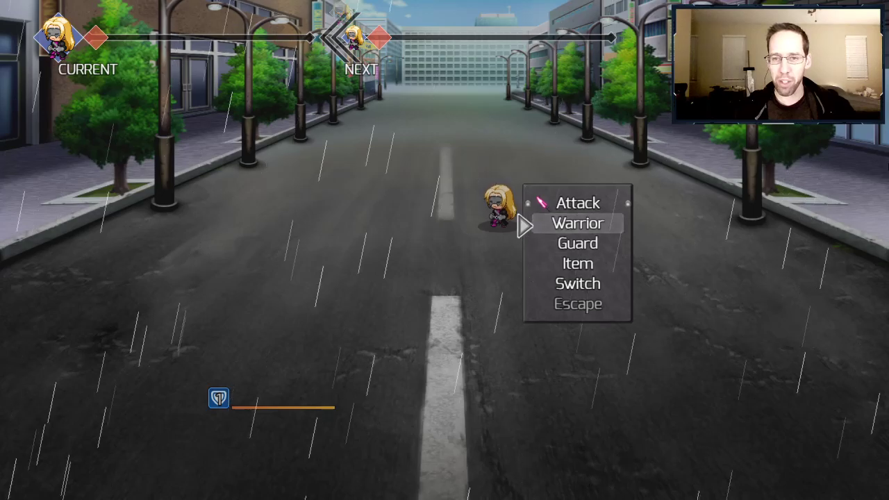
Play through Kirin's second battle, dismiss the victory screen, and end the playtest.
key(Return)
key(Up)
key(Return)
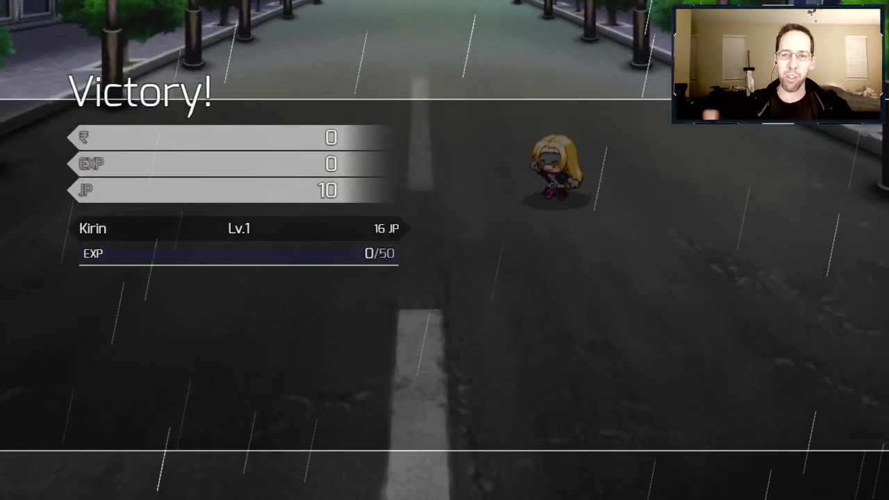
key(z)
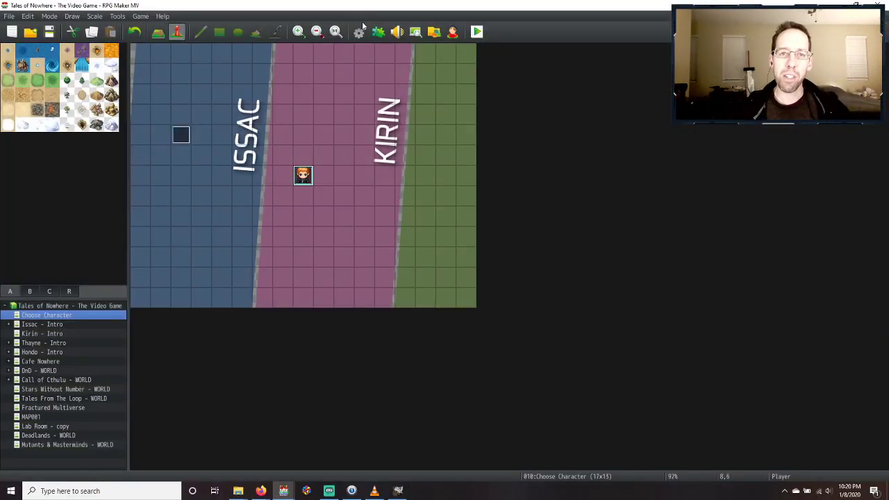
Look through the database's Enemies list for the Wraith, and close the database without changes.
key(F9)
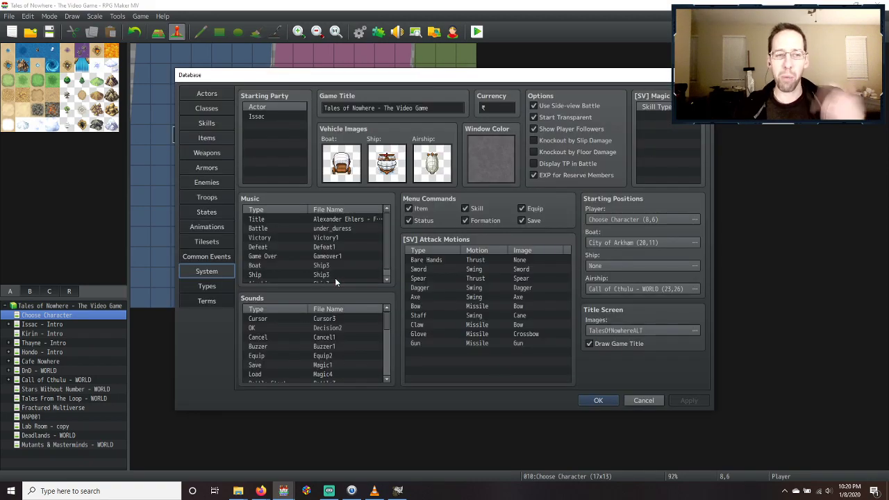
key(alt+Tab)
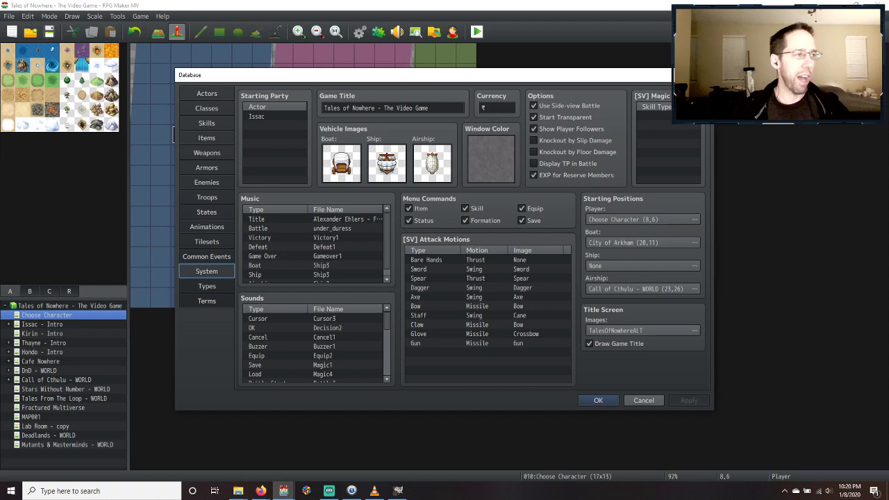
click(207, 184)
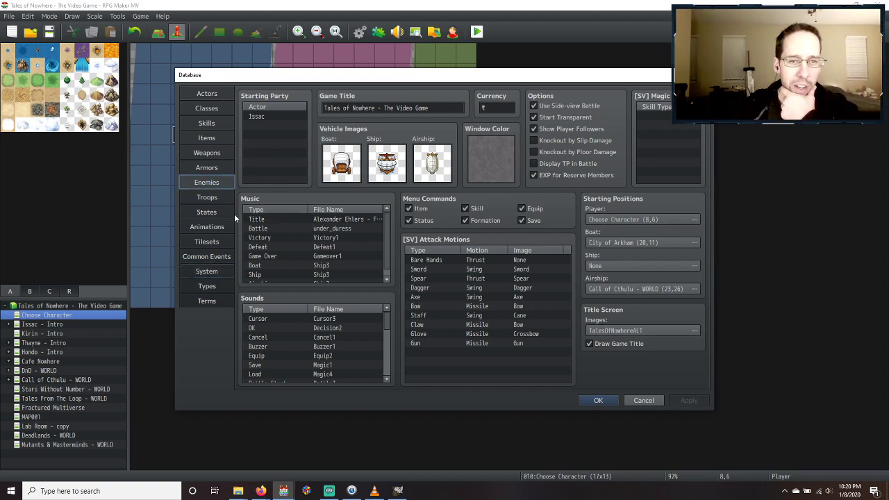
scroll(297, 264, down, 10)
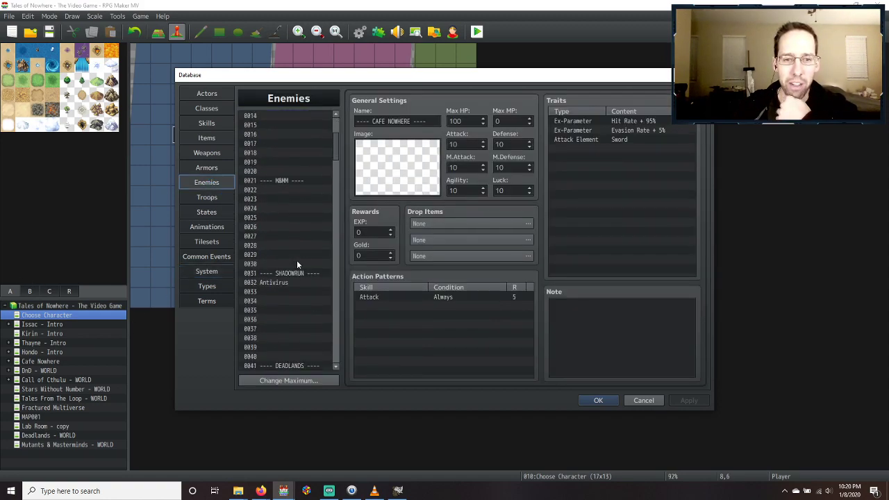
scroll(297, 264, down, 8)
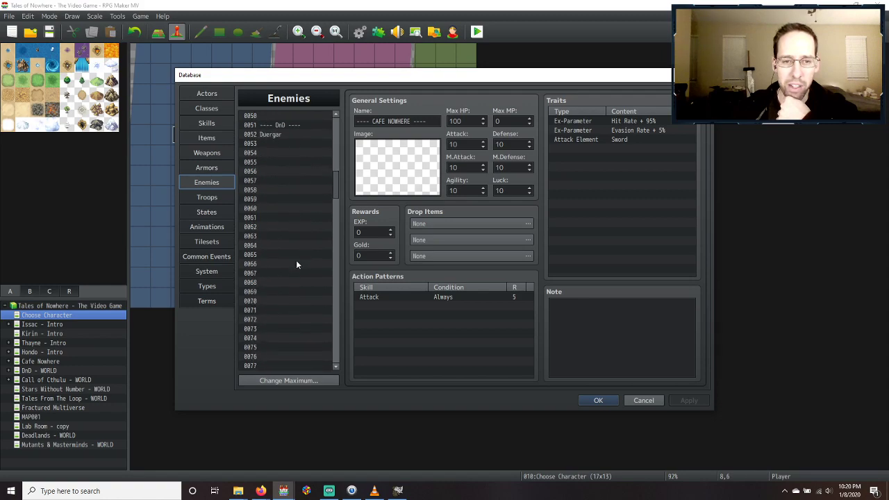
drag(336, 195, 334, 129)
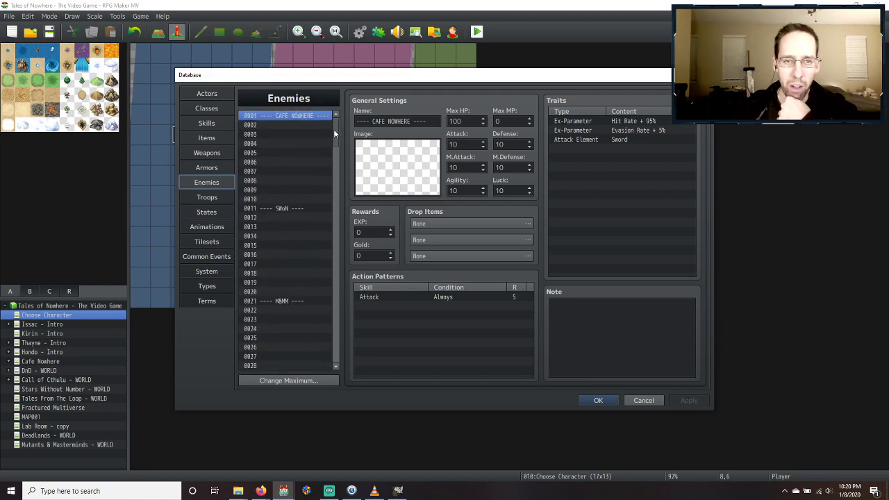
scroll(302, 182, down, 4)
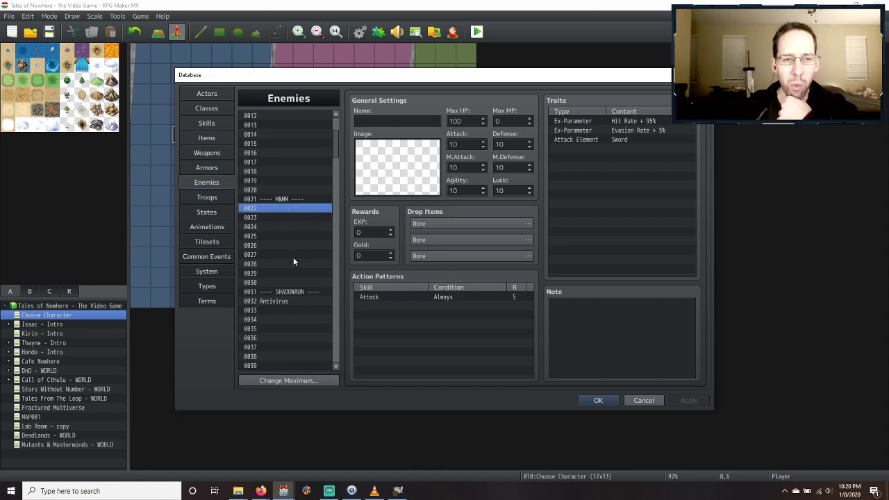
click(642, 401)
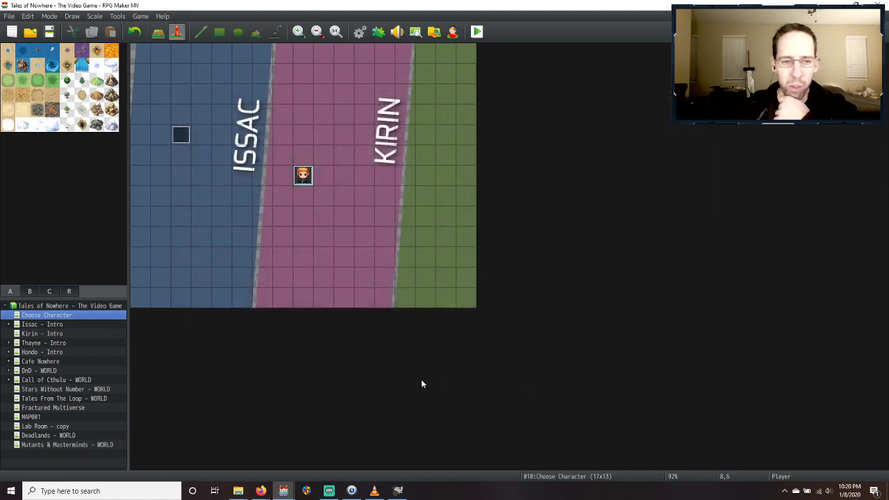
Open the Wraith event on the Kirin - Intro map and read through the first page's commands to the end.
click(45, 334)
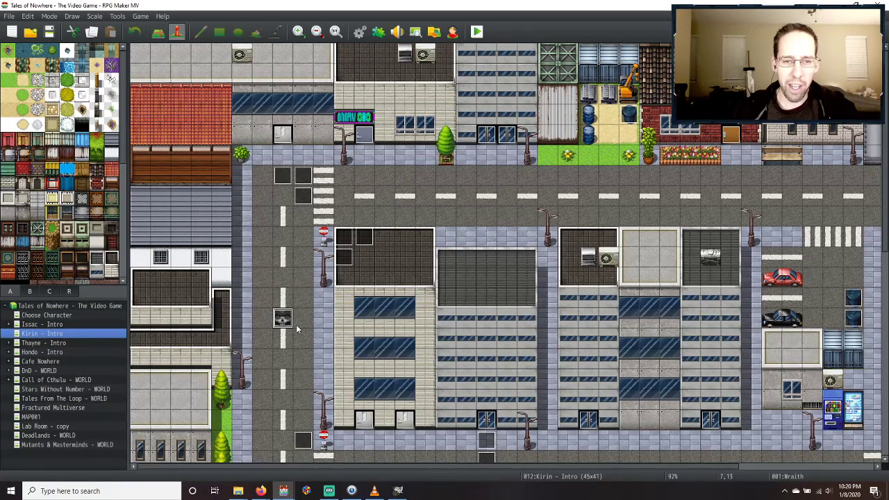
key(Return)
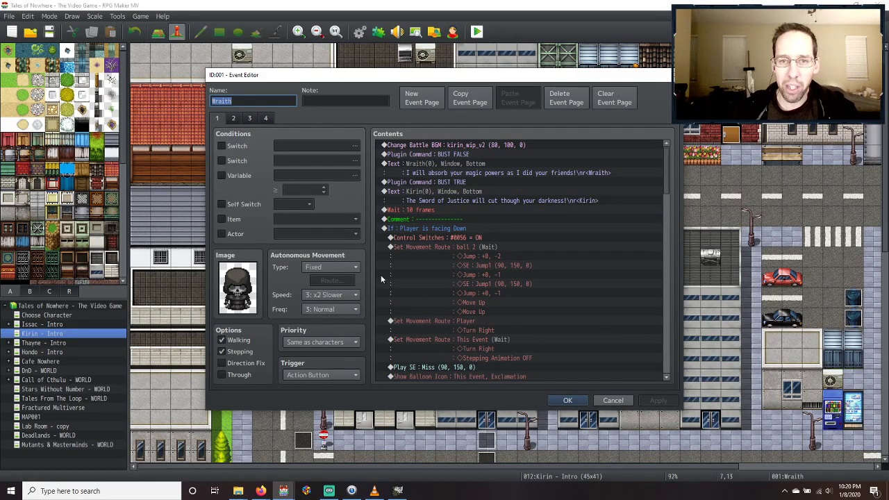
scroll(447, 210, down, 2)
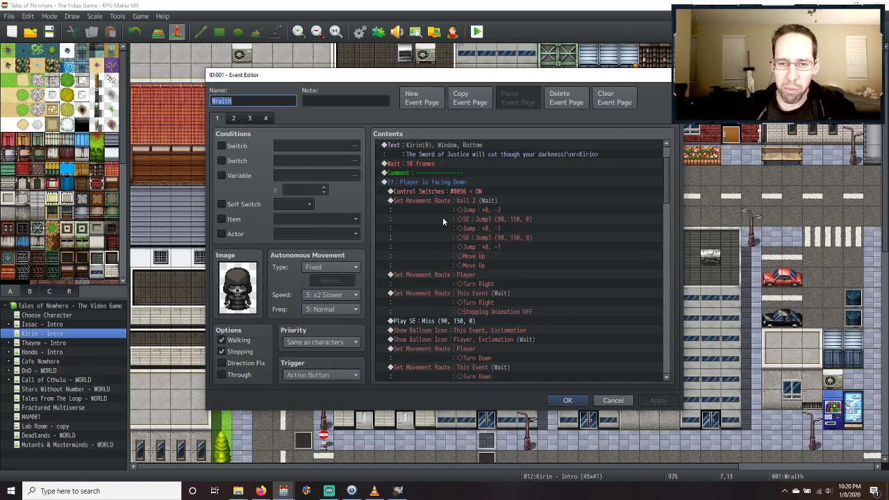
scroll(443, 221, down, 5)
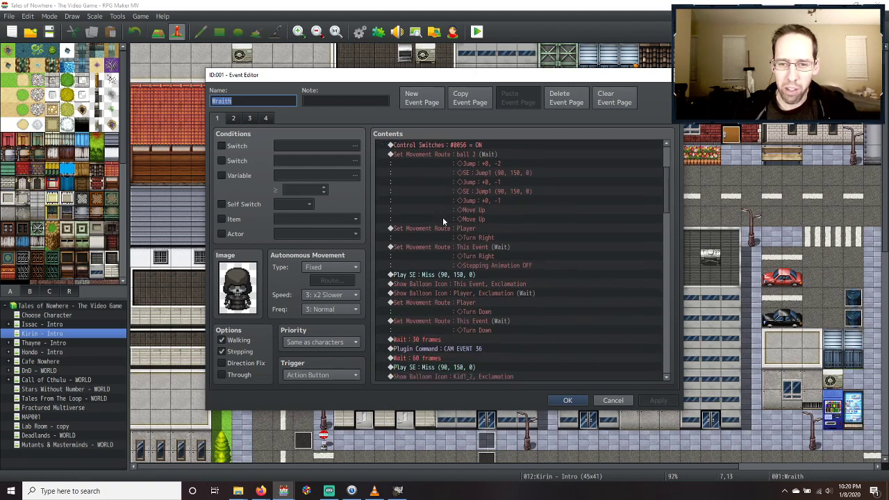
scroll(445, 215, down, 5)
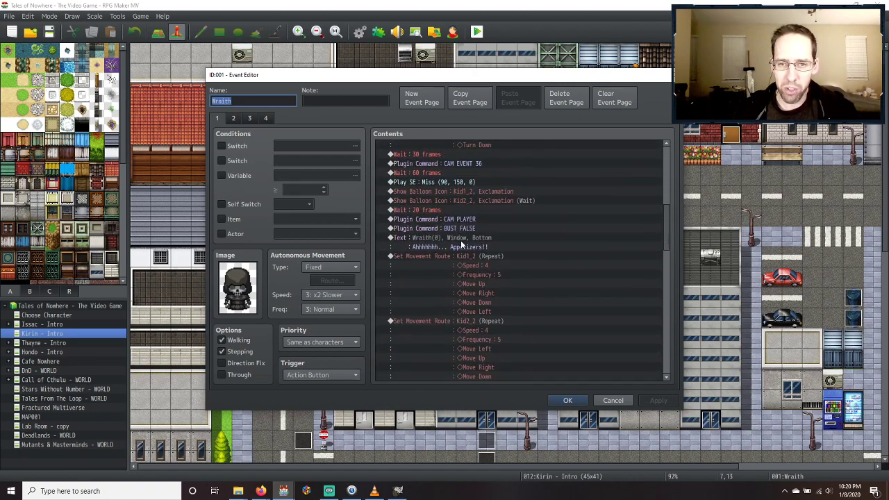
scroll(451, 212, down, 6)
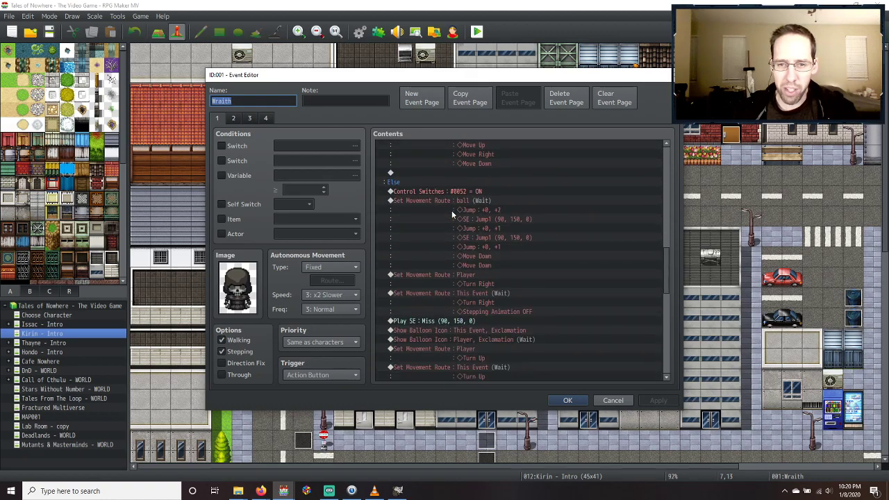
scroll(449, 219, down, 6)
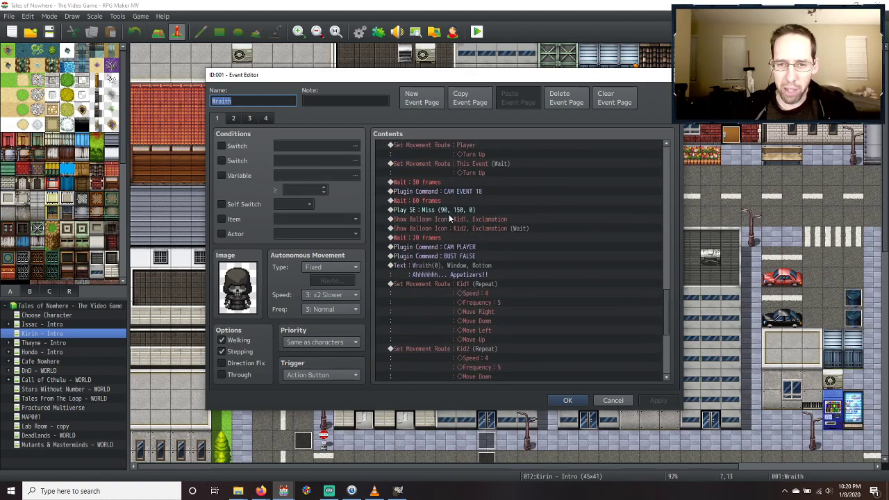
scroll(444, 237, down, 1)
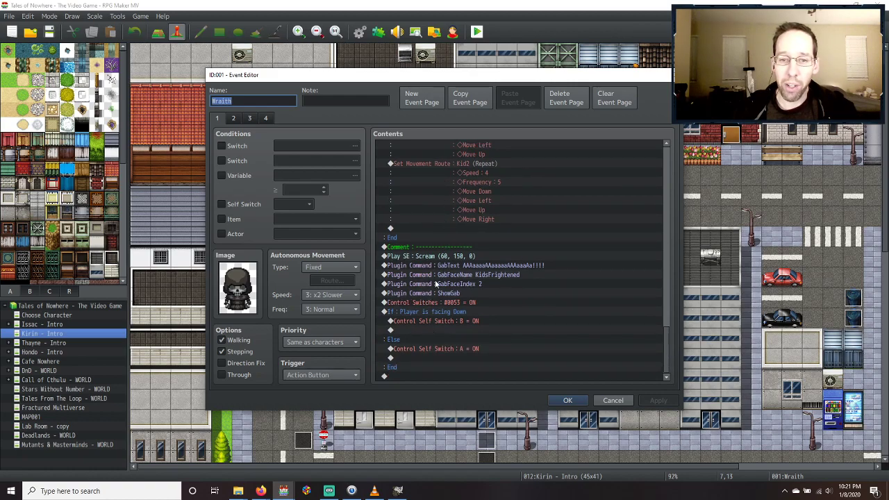
Inspect the Battle Processing command on the Wraith event's second page and its list of troops, and cancel without changes.
click(233, 119)
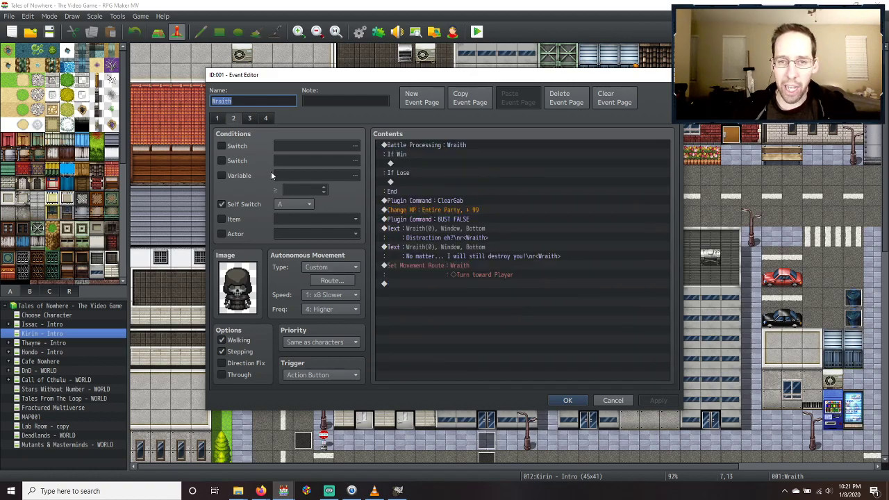
click(437, 145)
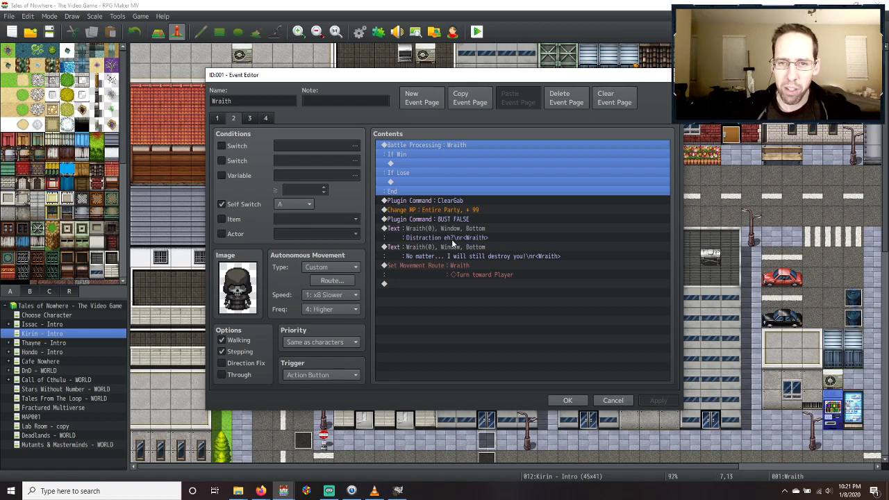
double_click(436, 164)
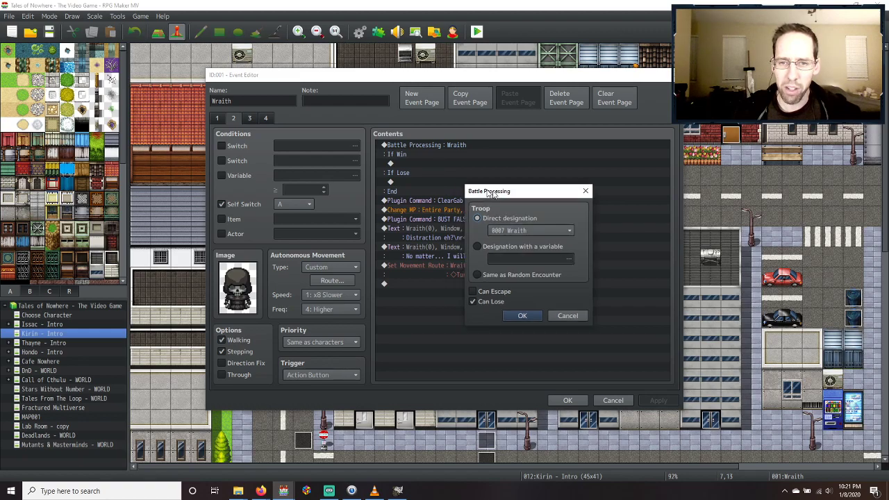
drag(481, 191, 647, 246)
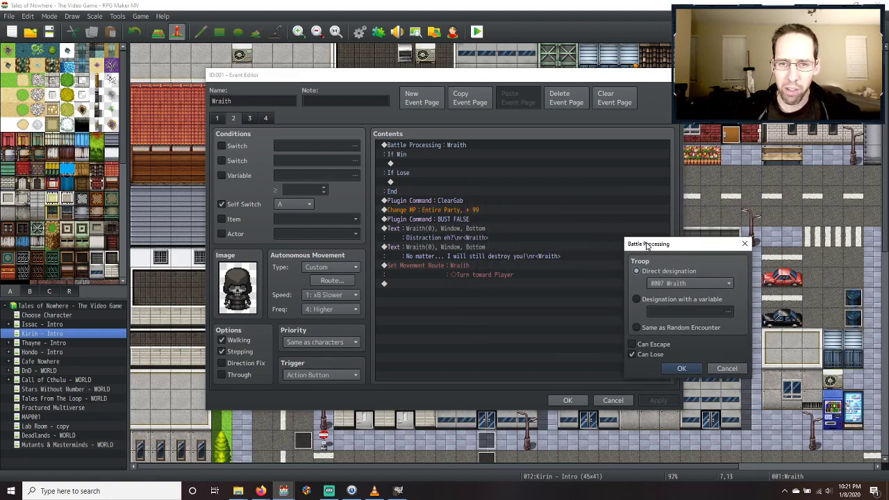
drag(647, 246, 435, 200)
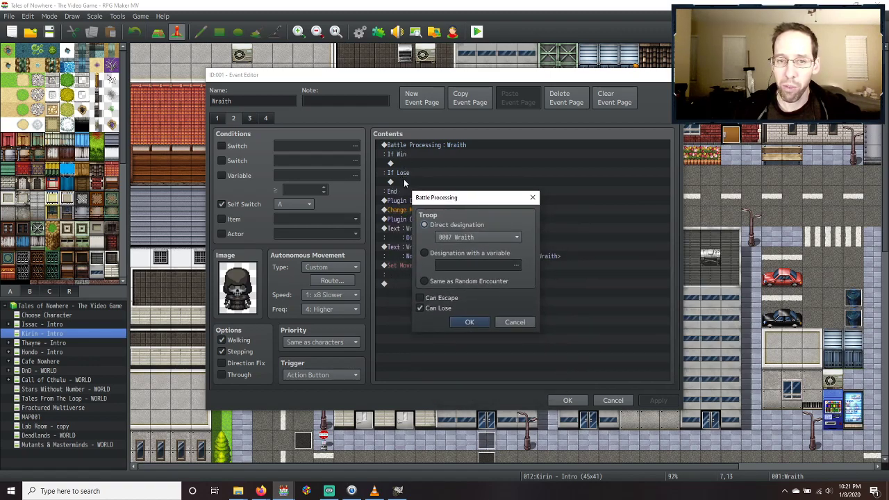
click(470, 239)
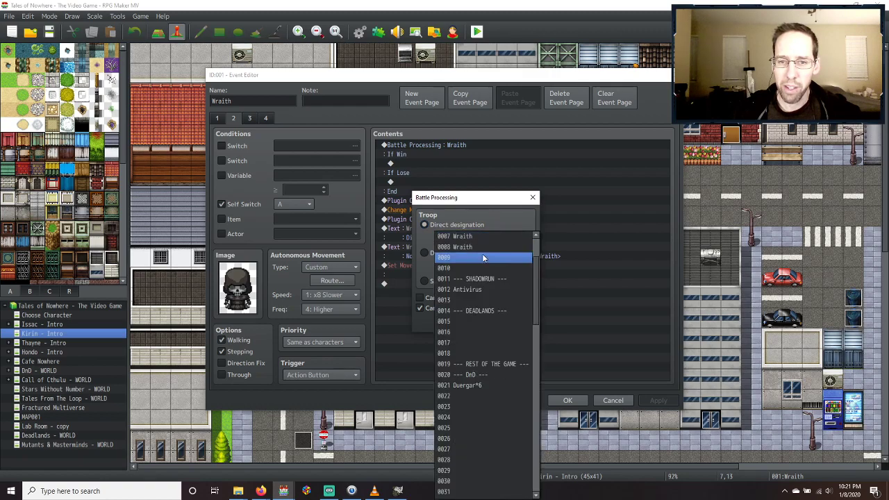
scroll(481, 268, up, 1)
scroll(481, 267, up, 1)
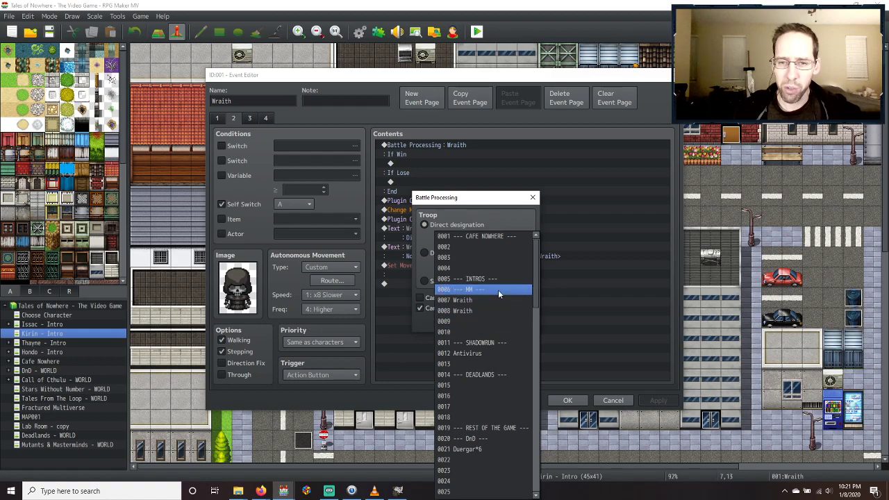
click(483, 221)
click(512, 322)
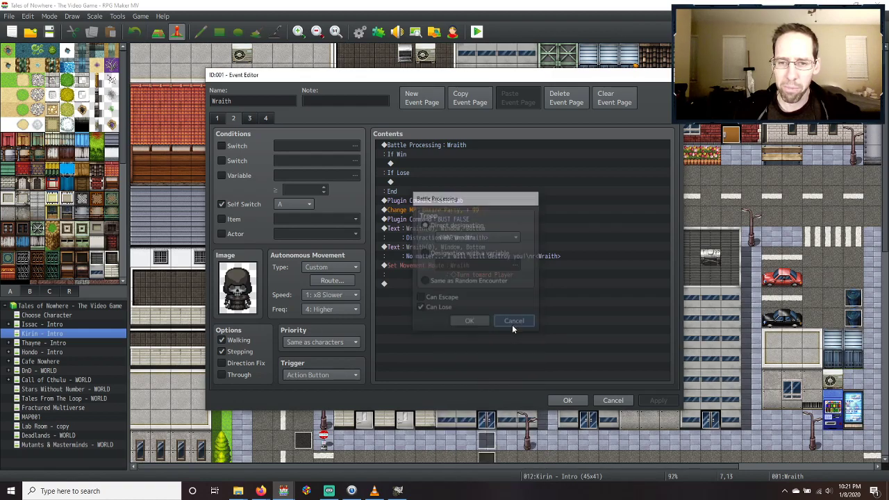
Compare the Wraith event's other pages and open the Battle Processing command on page 4 to check its troop.
click(265, 121)
click(250, 120)
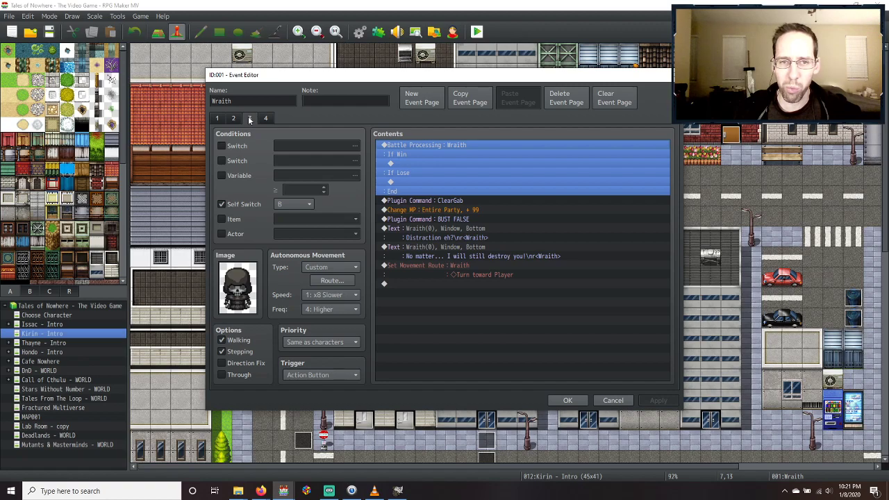
click(216, 120)
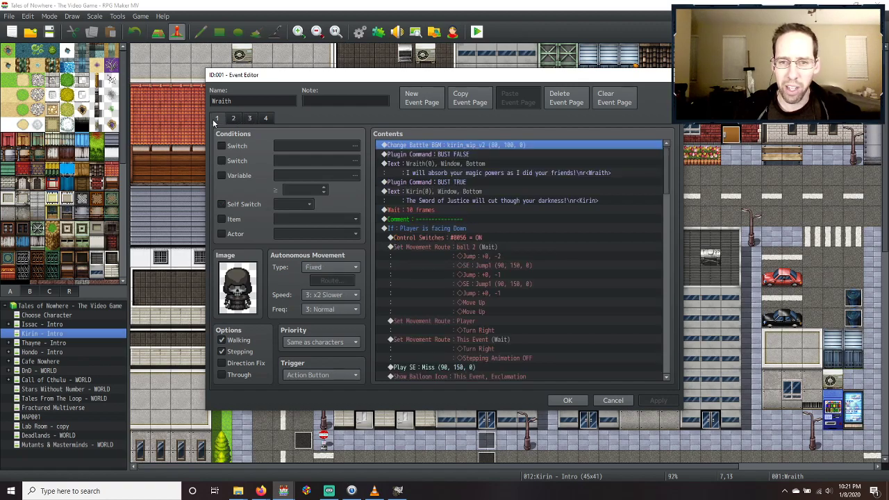
click(265, 120)
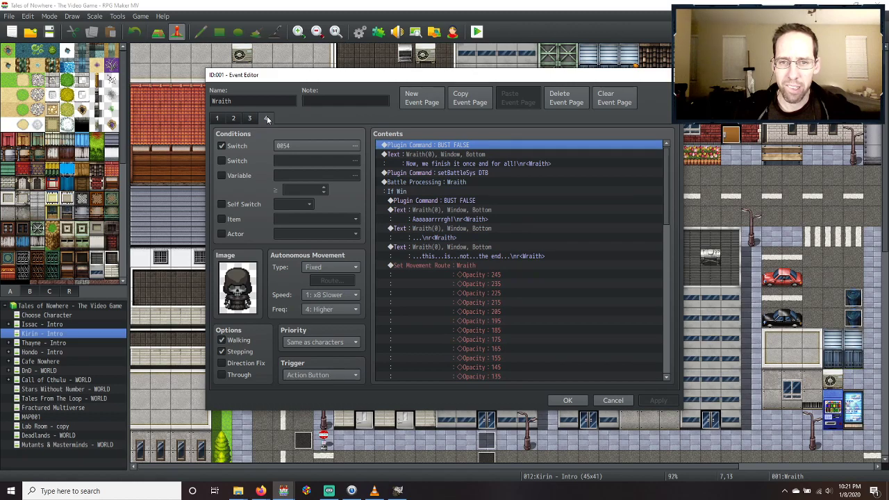
double_click(423, 182)
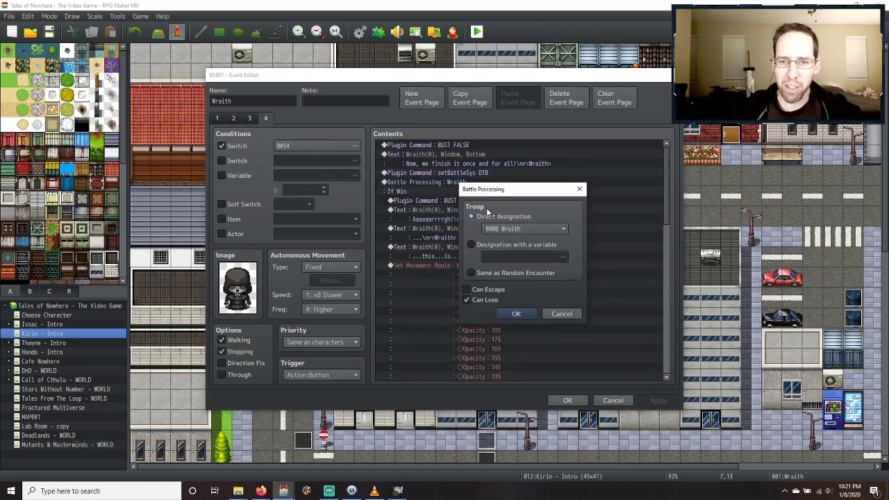